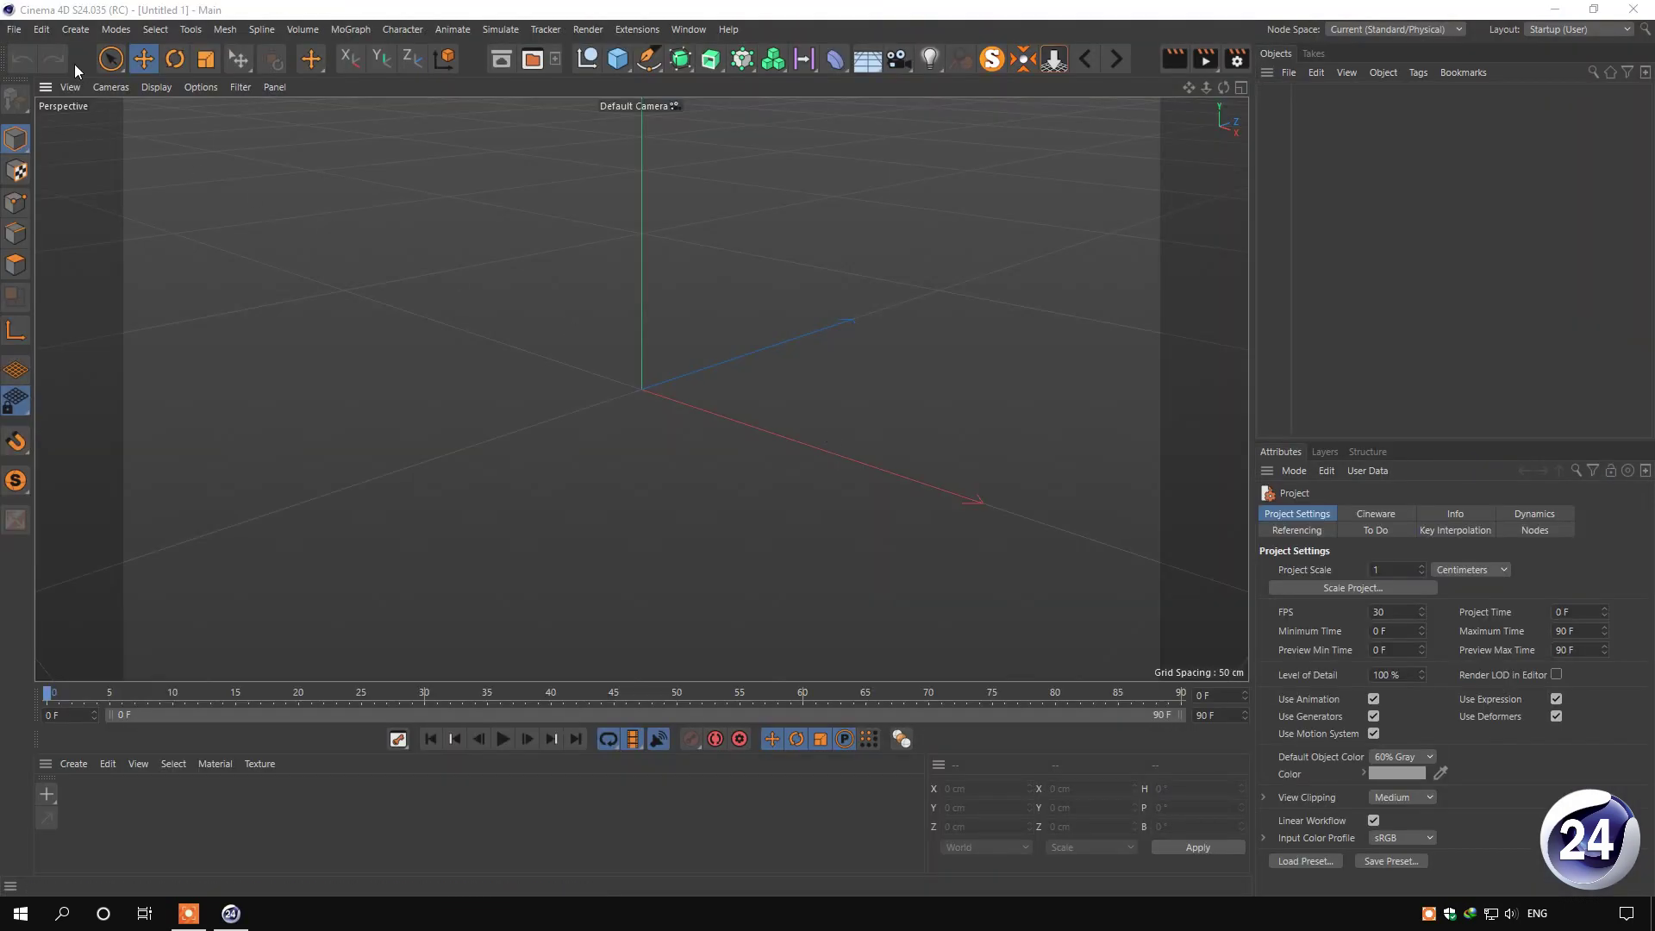
Merge the living room scene file into the empty project and look through its Cam camera
click(14, 30)
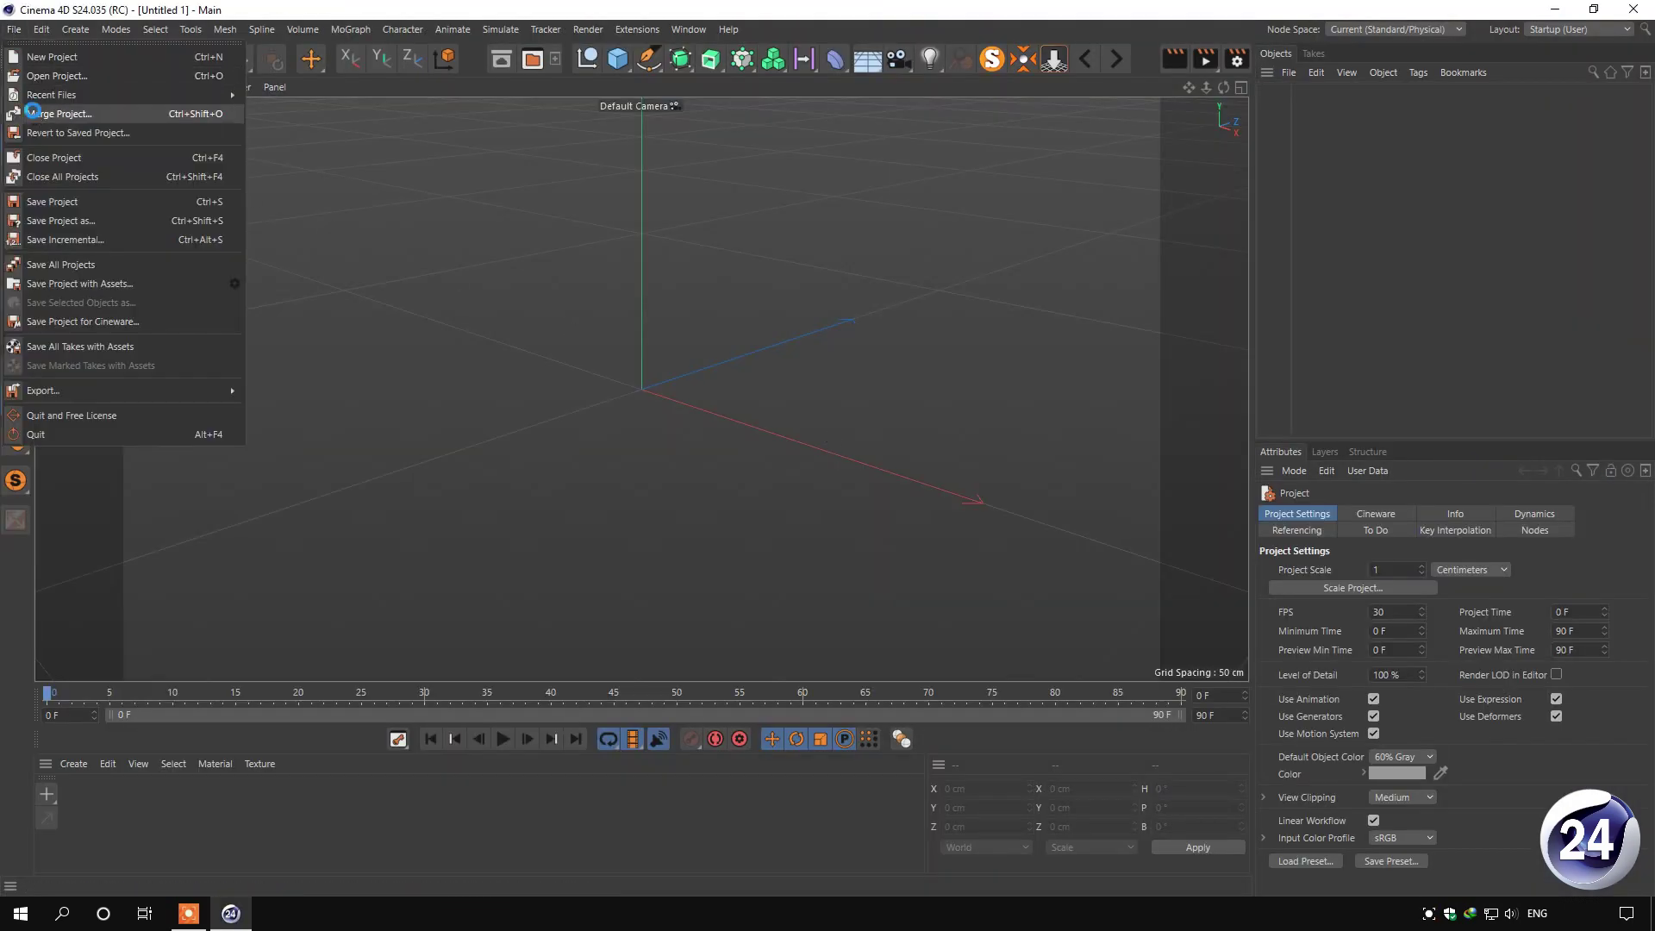
click(35, 116)
double_click(470, 389)
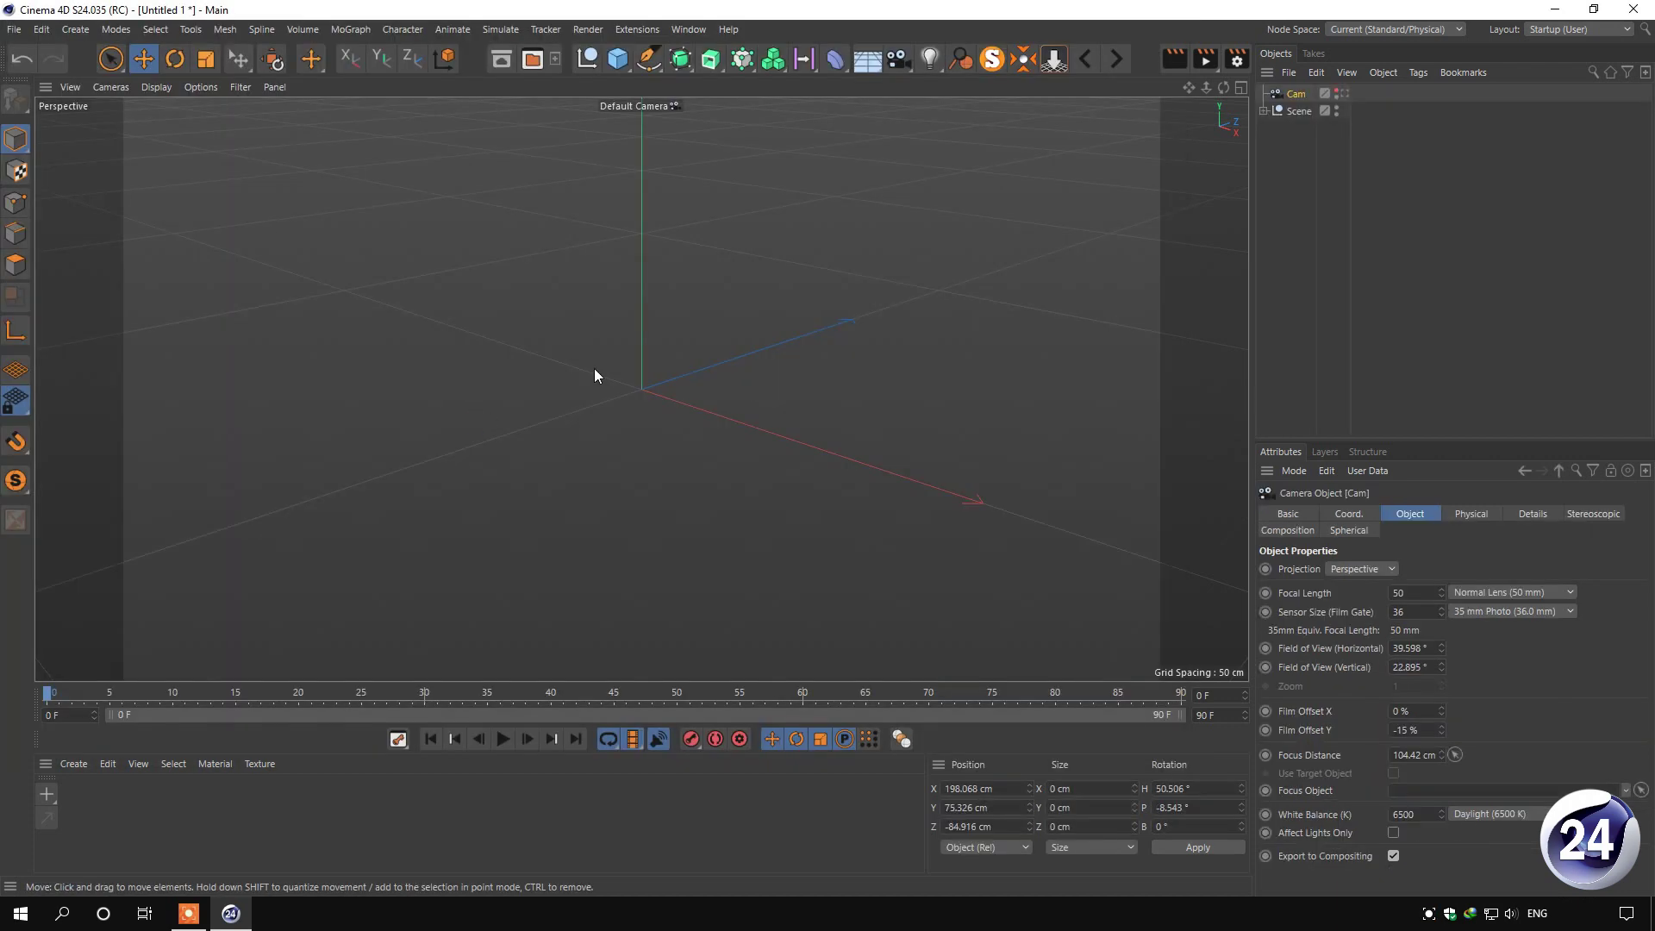
click(1342, 93)
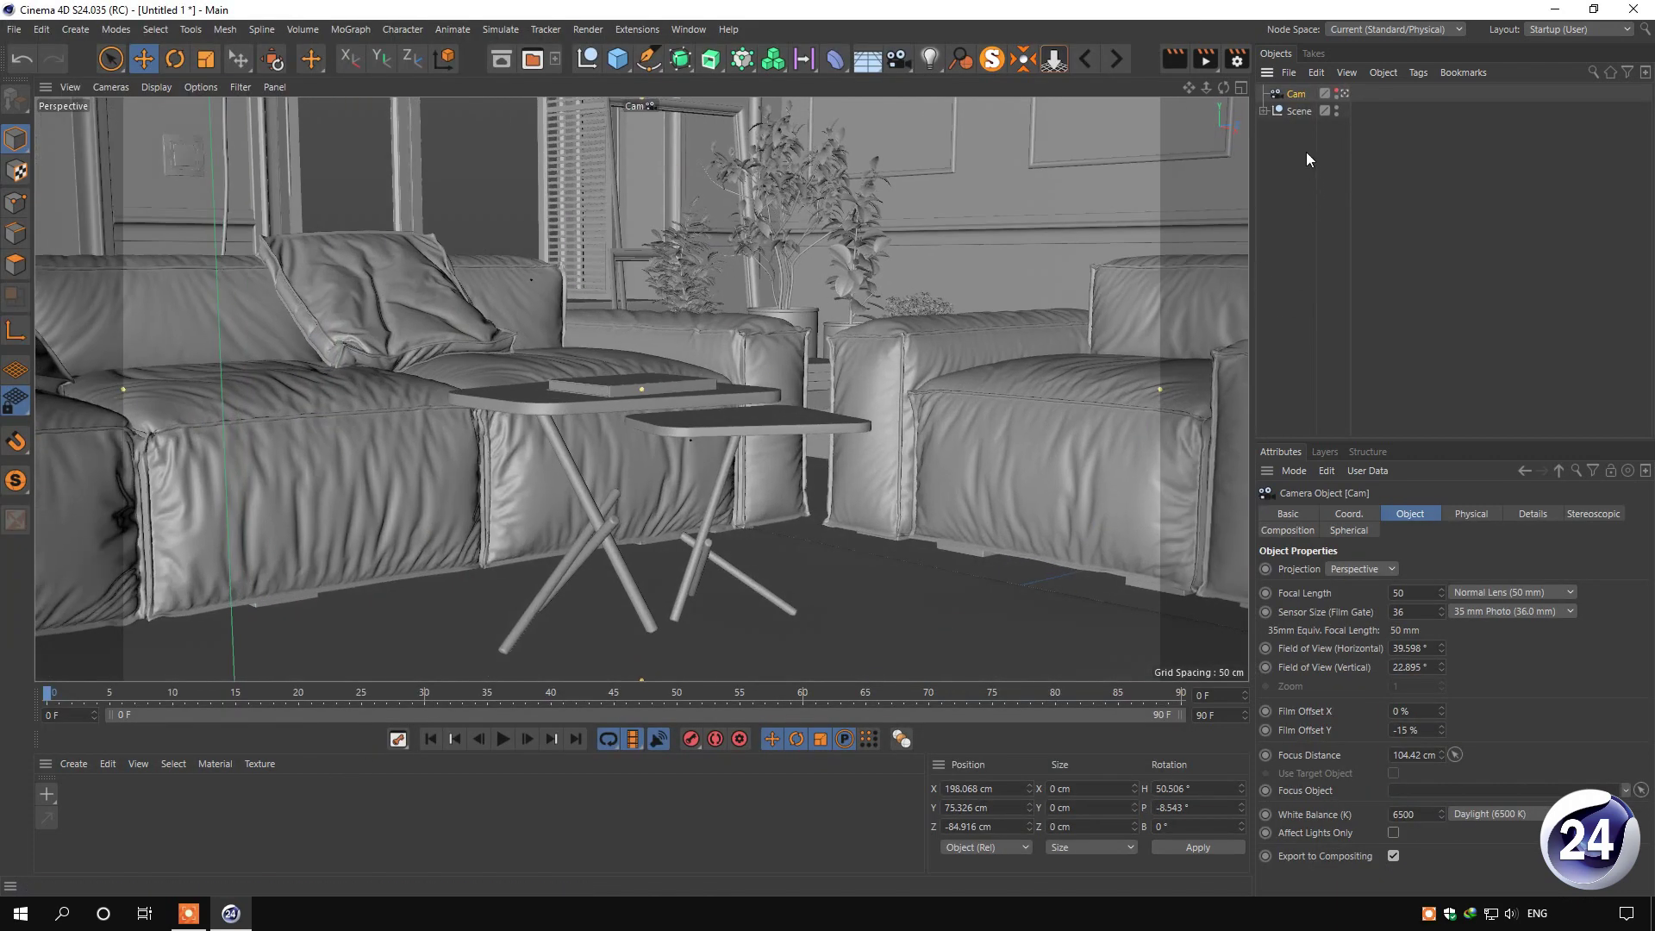
Create a default material and apply it to the Scene null
click(1299, 111)
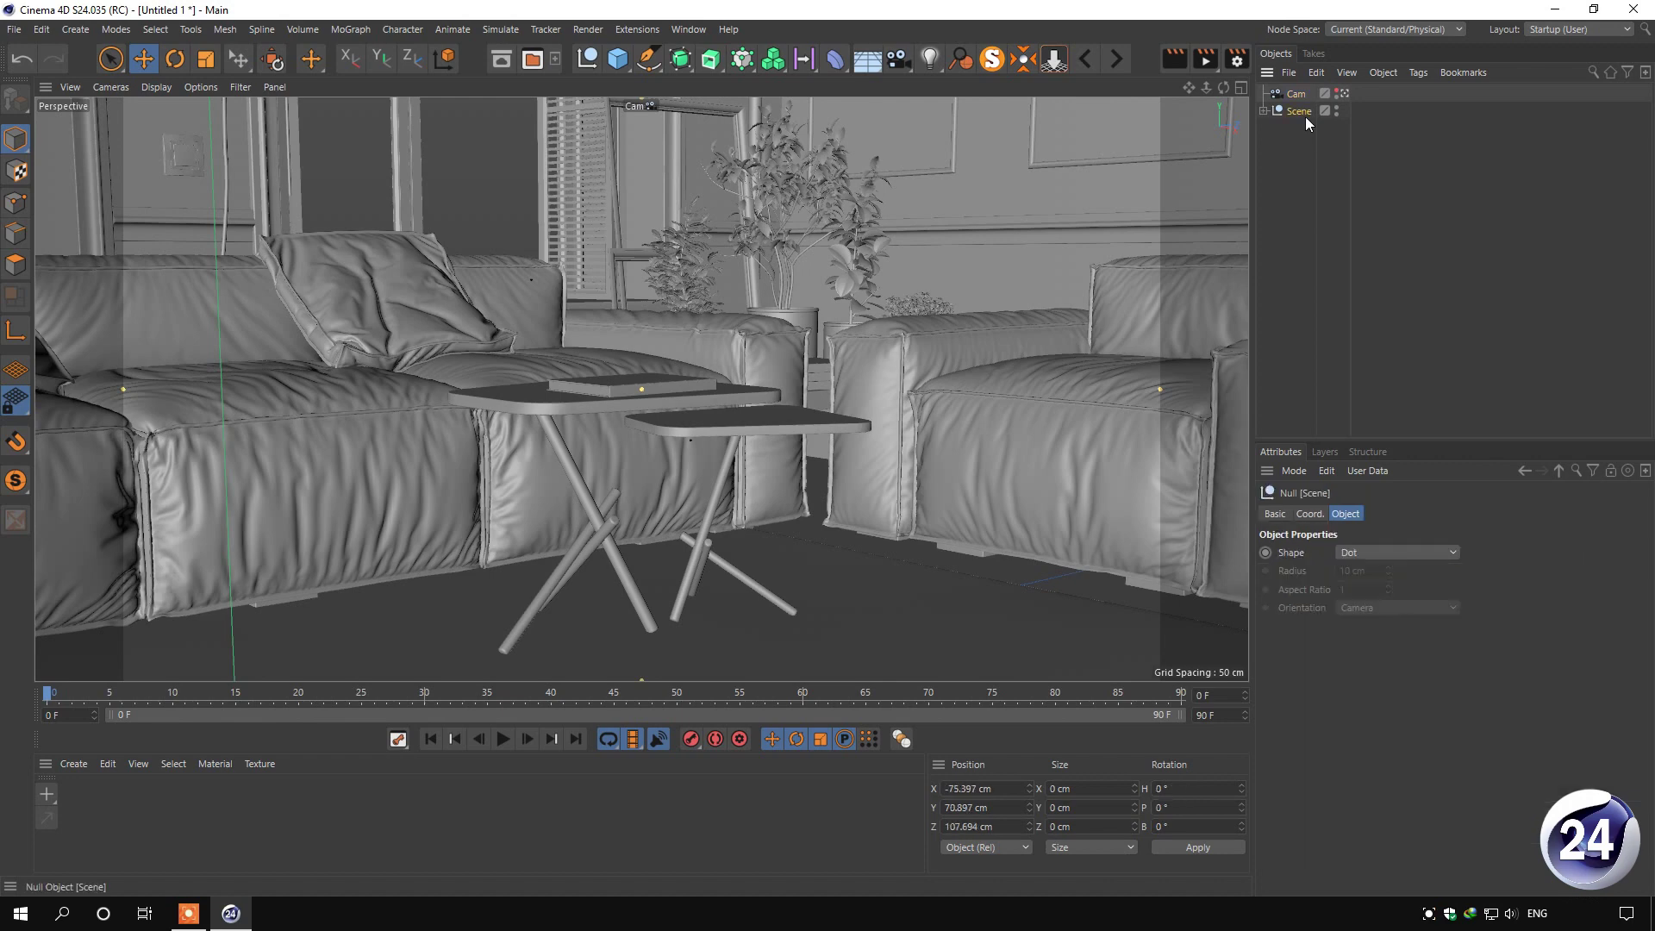
double_click(60, 814)
drag(87, 802, 692, 577)
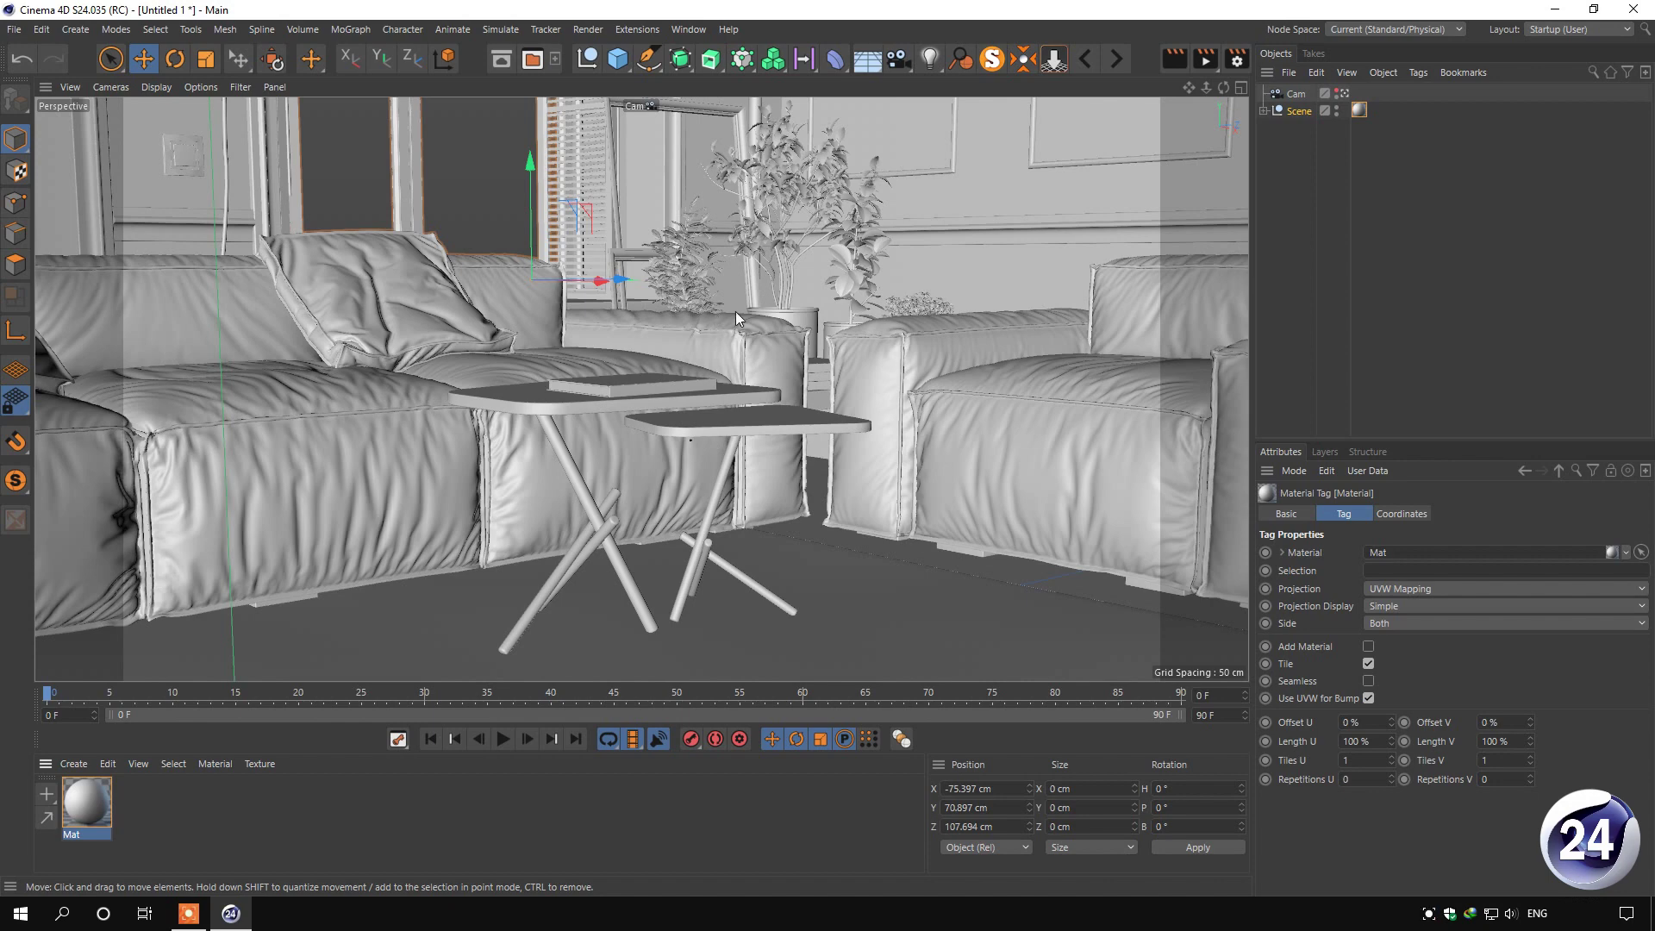
Bring up the render settings and switch the renderer to Physical
click(1236, 59)
drag(1129, 59, 622, 123)
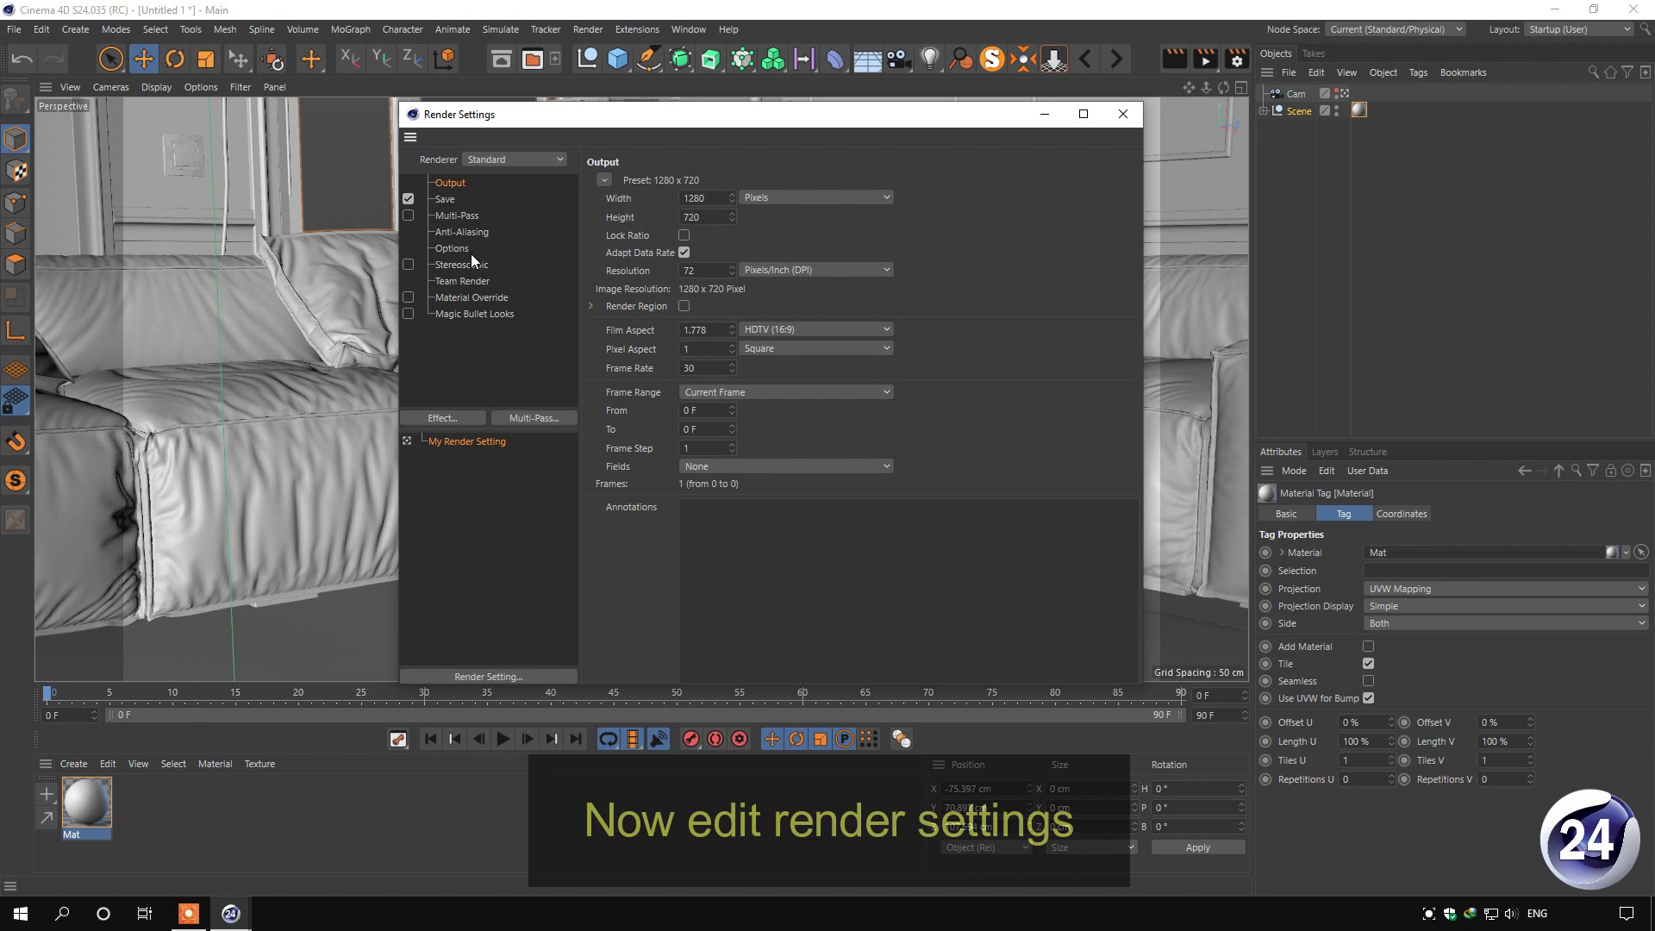
click(510, 160)
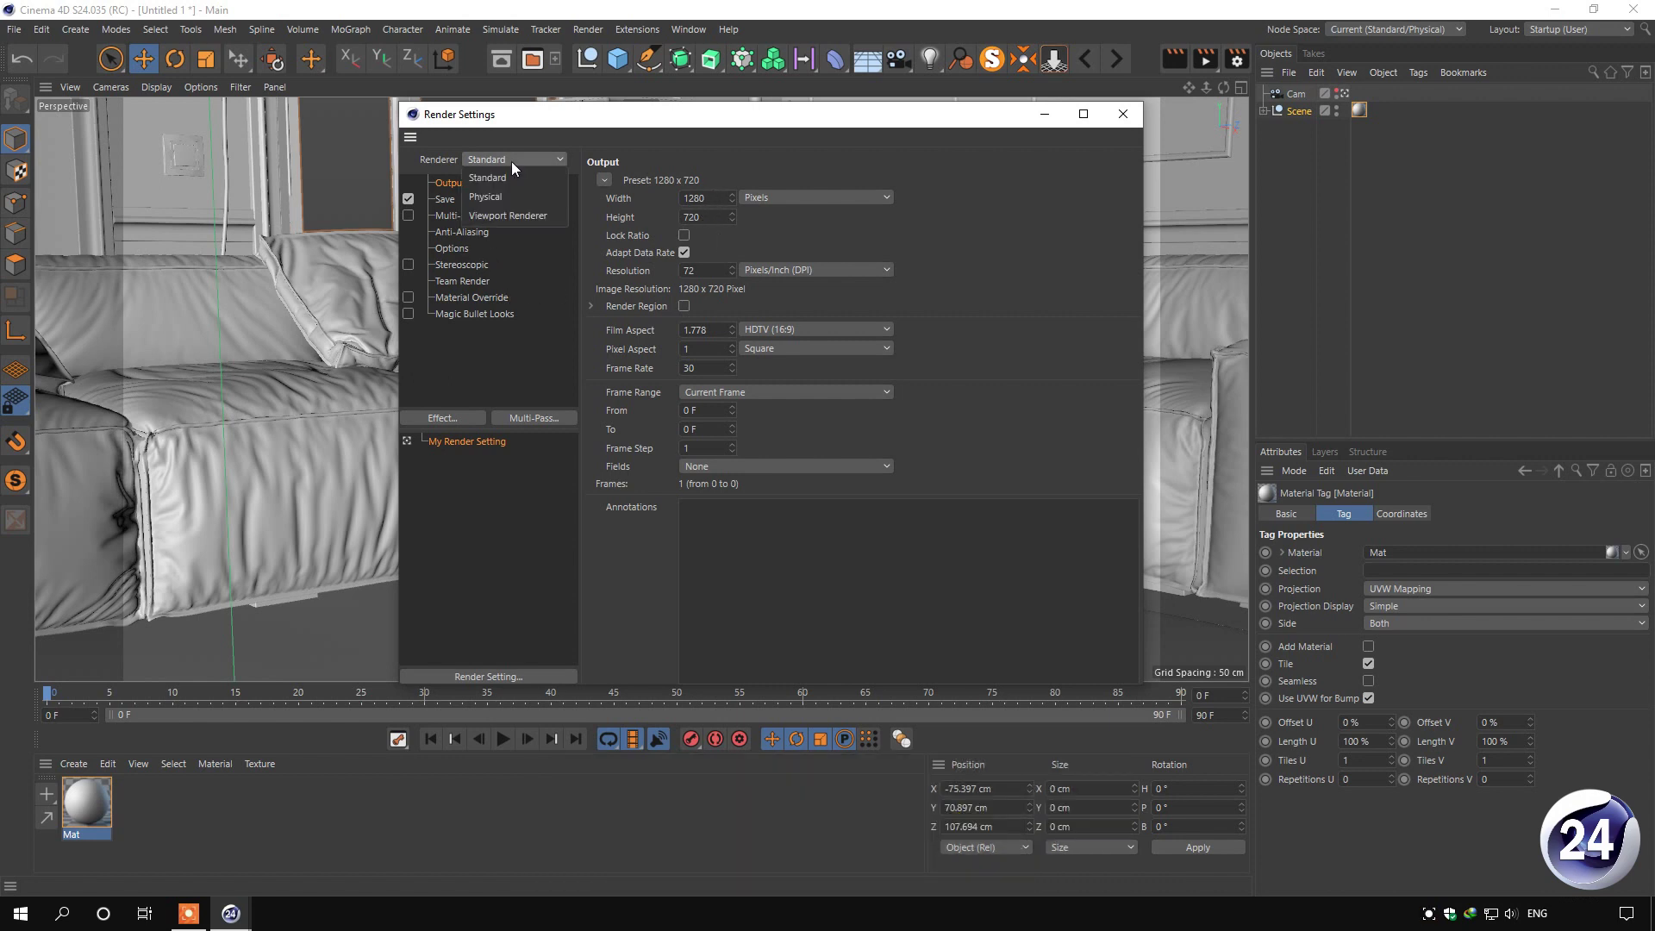
click(507, 198)
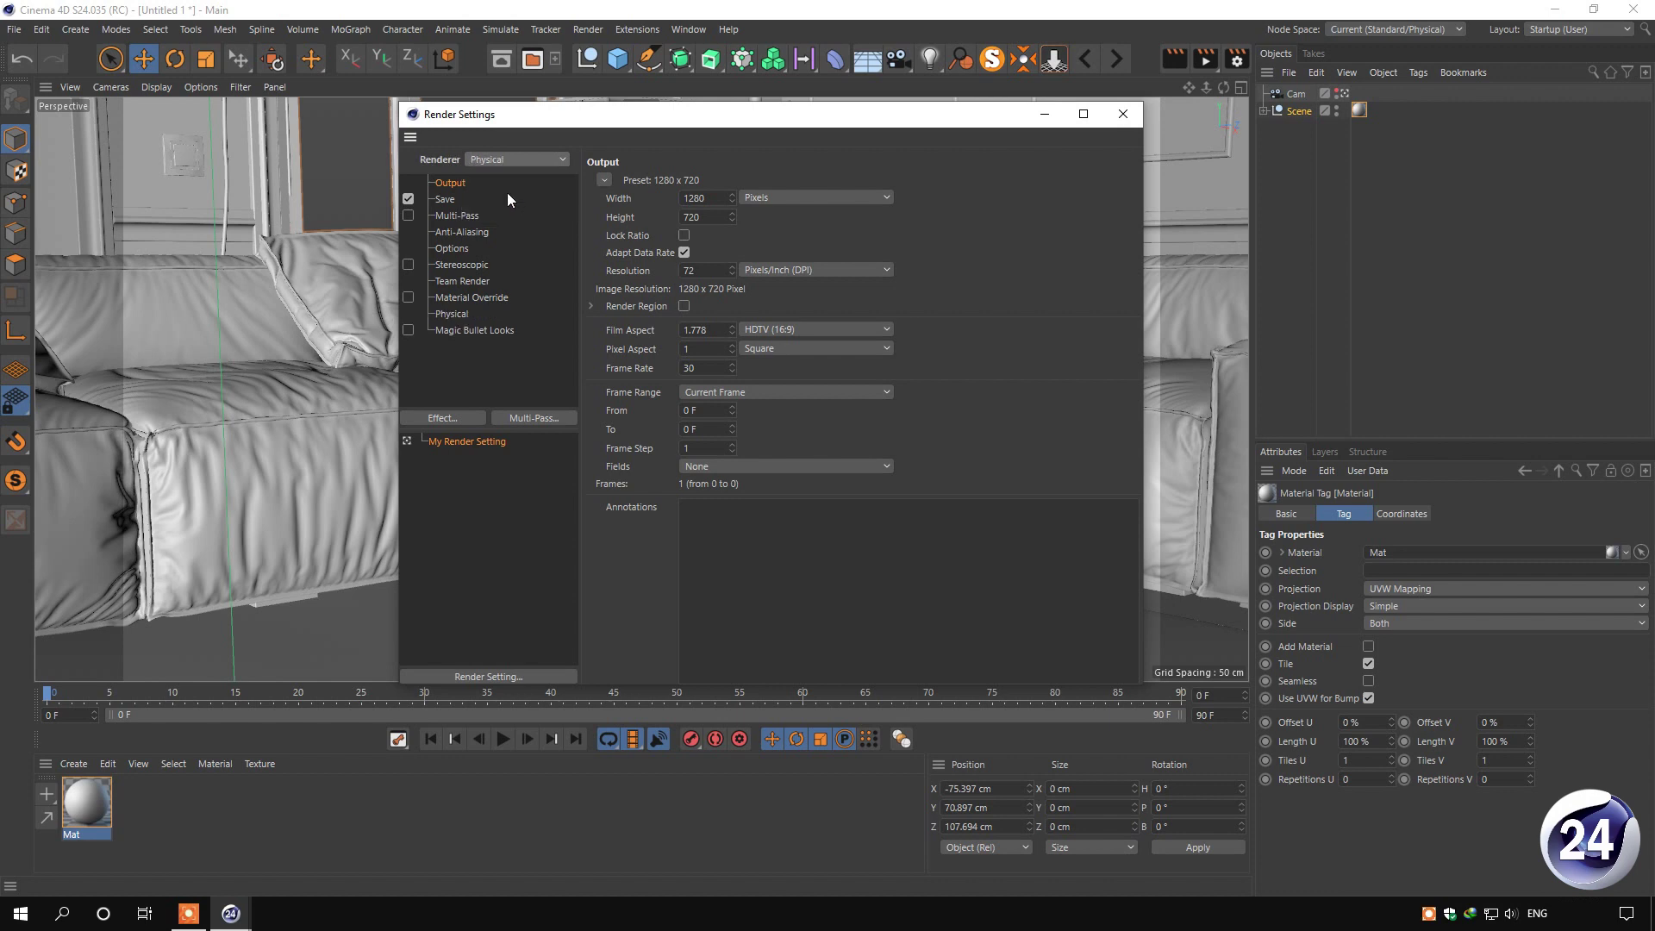
In the render options, turn off Default Light and set the bucket sequence to Left to Right
click(465, 248)
click(737, 353)
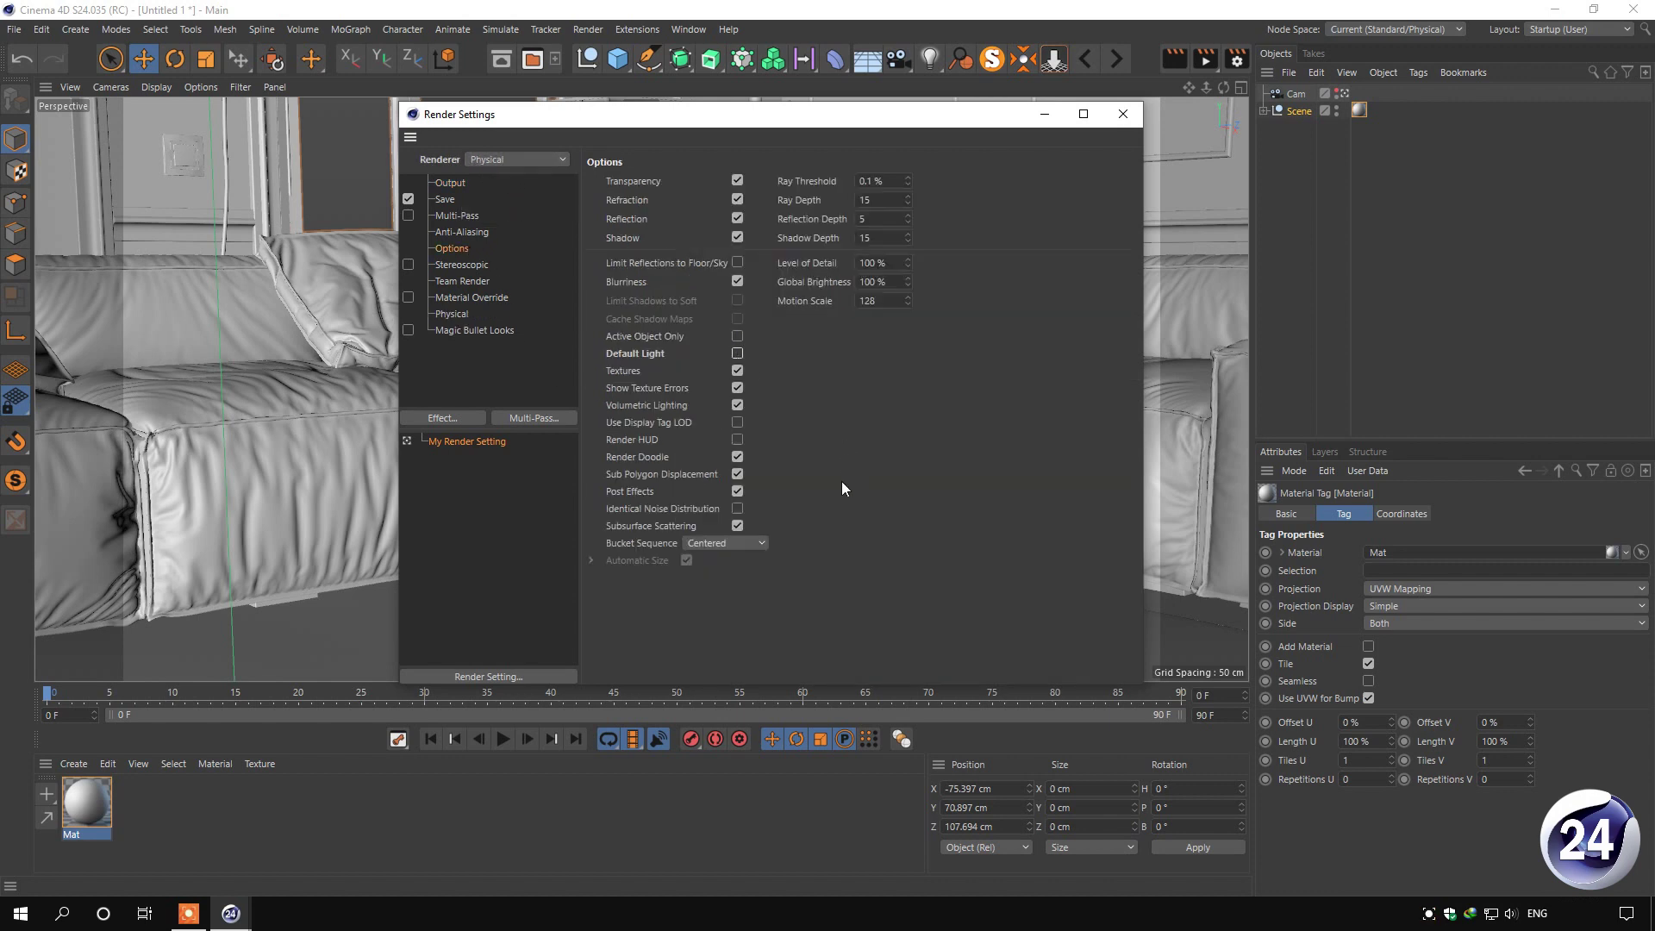
click(648, 541)
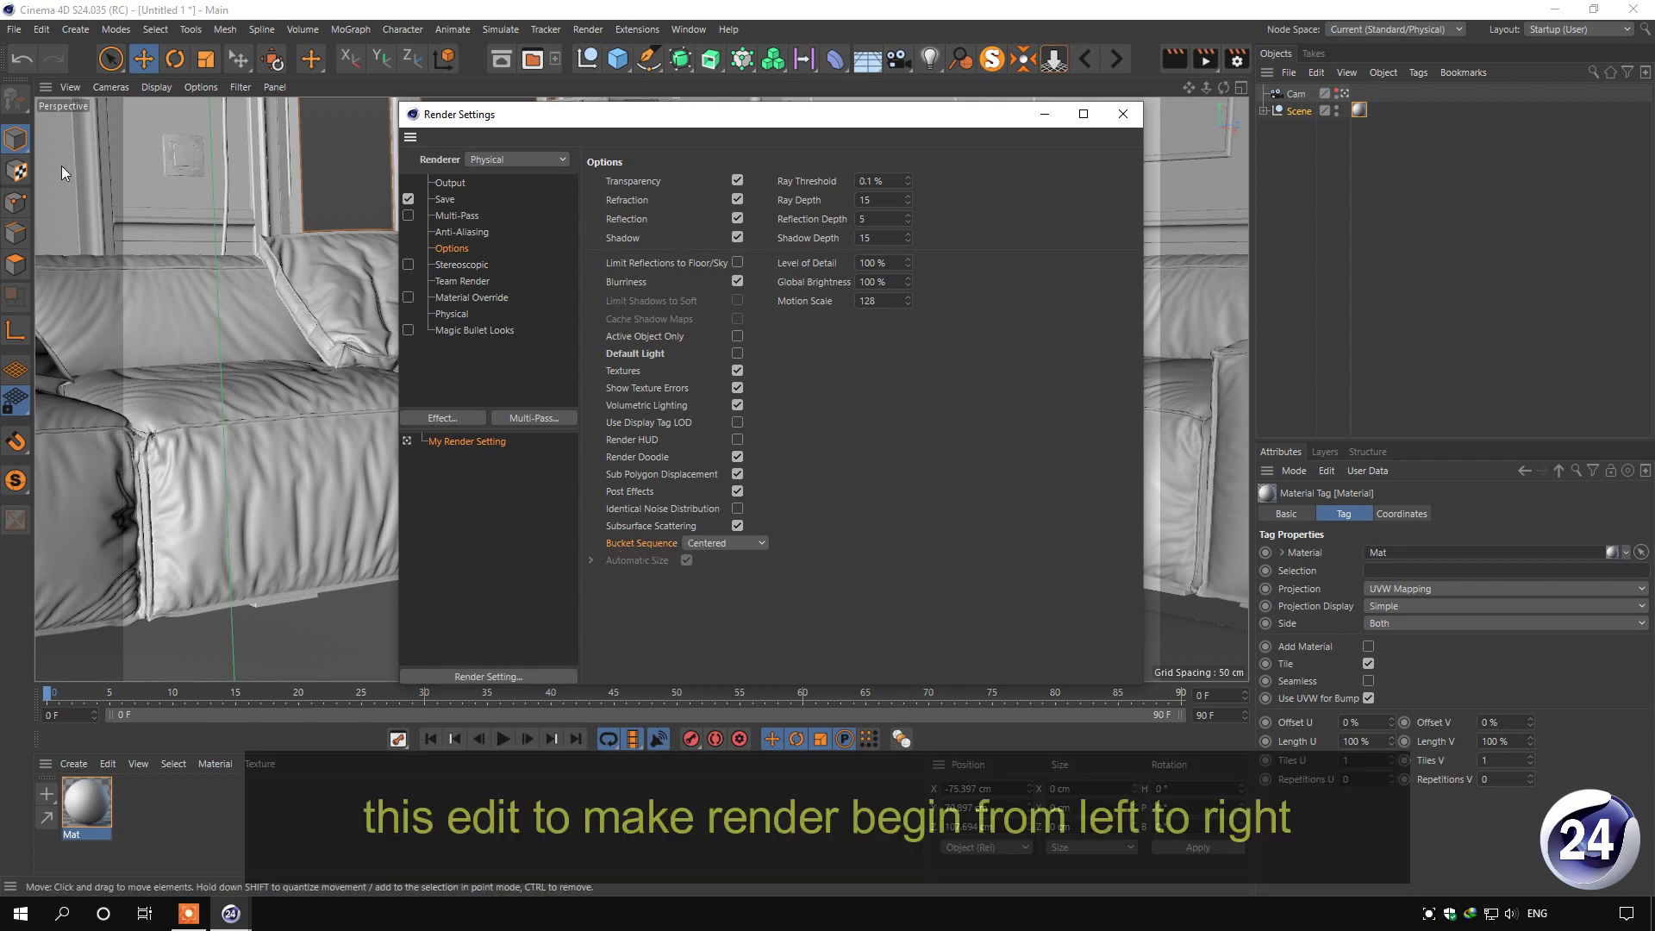
click(748, 545)
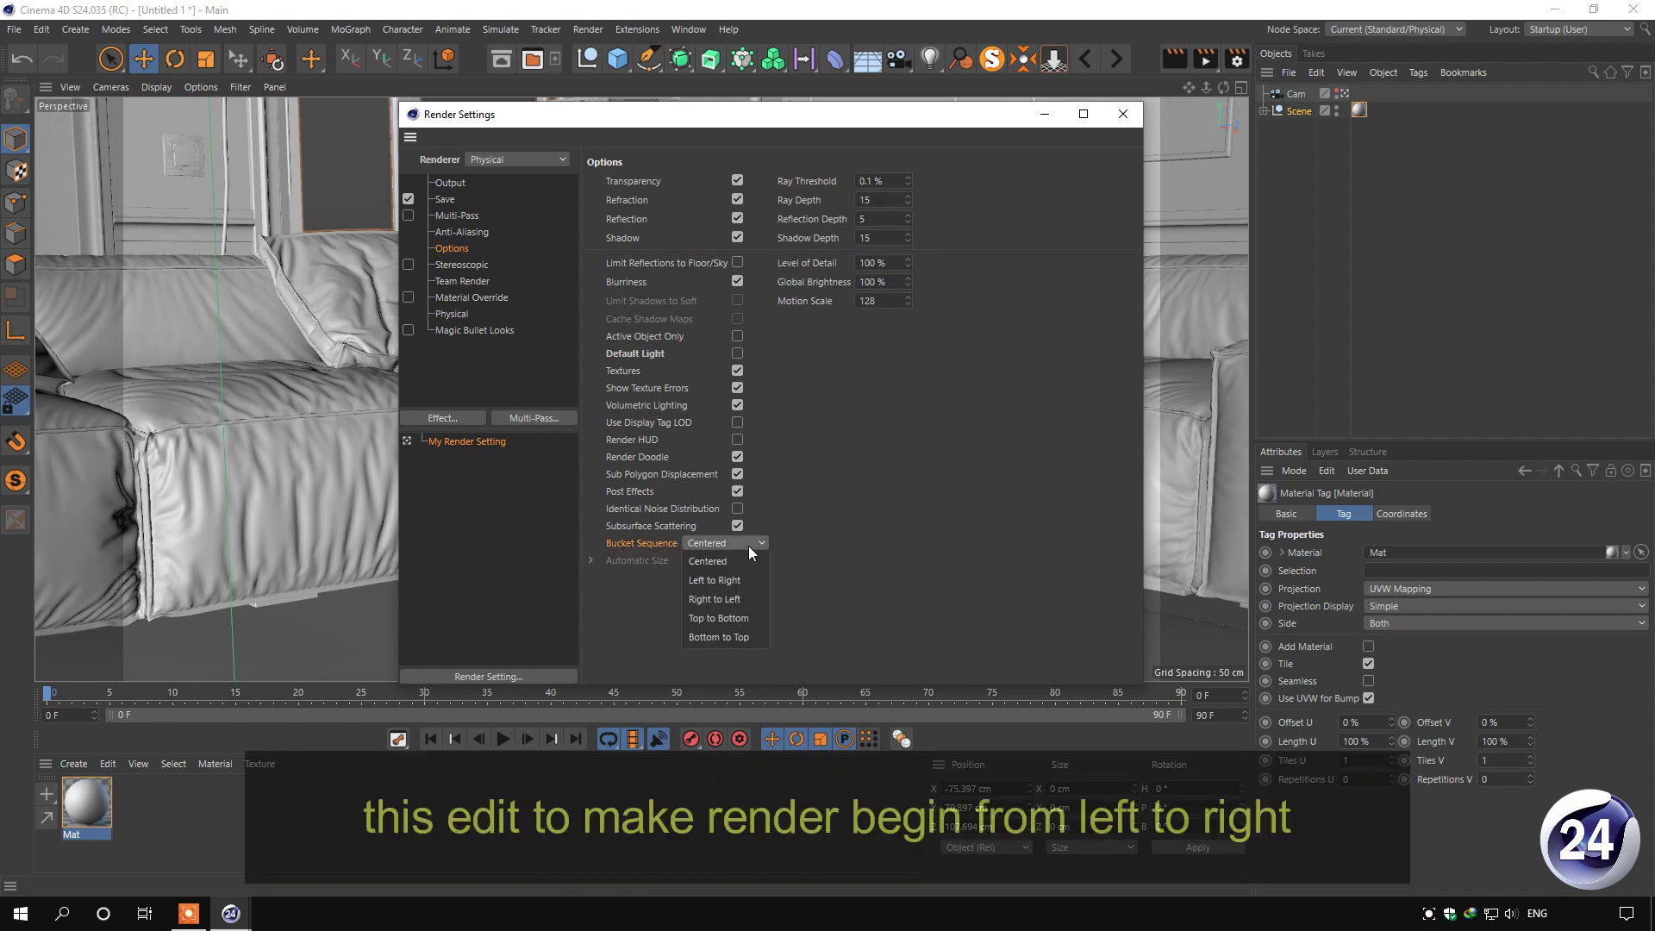
click(721, 581)
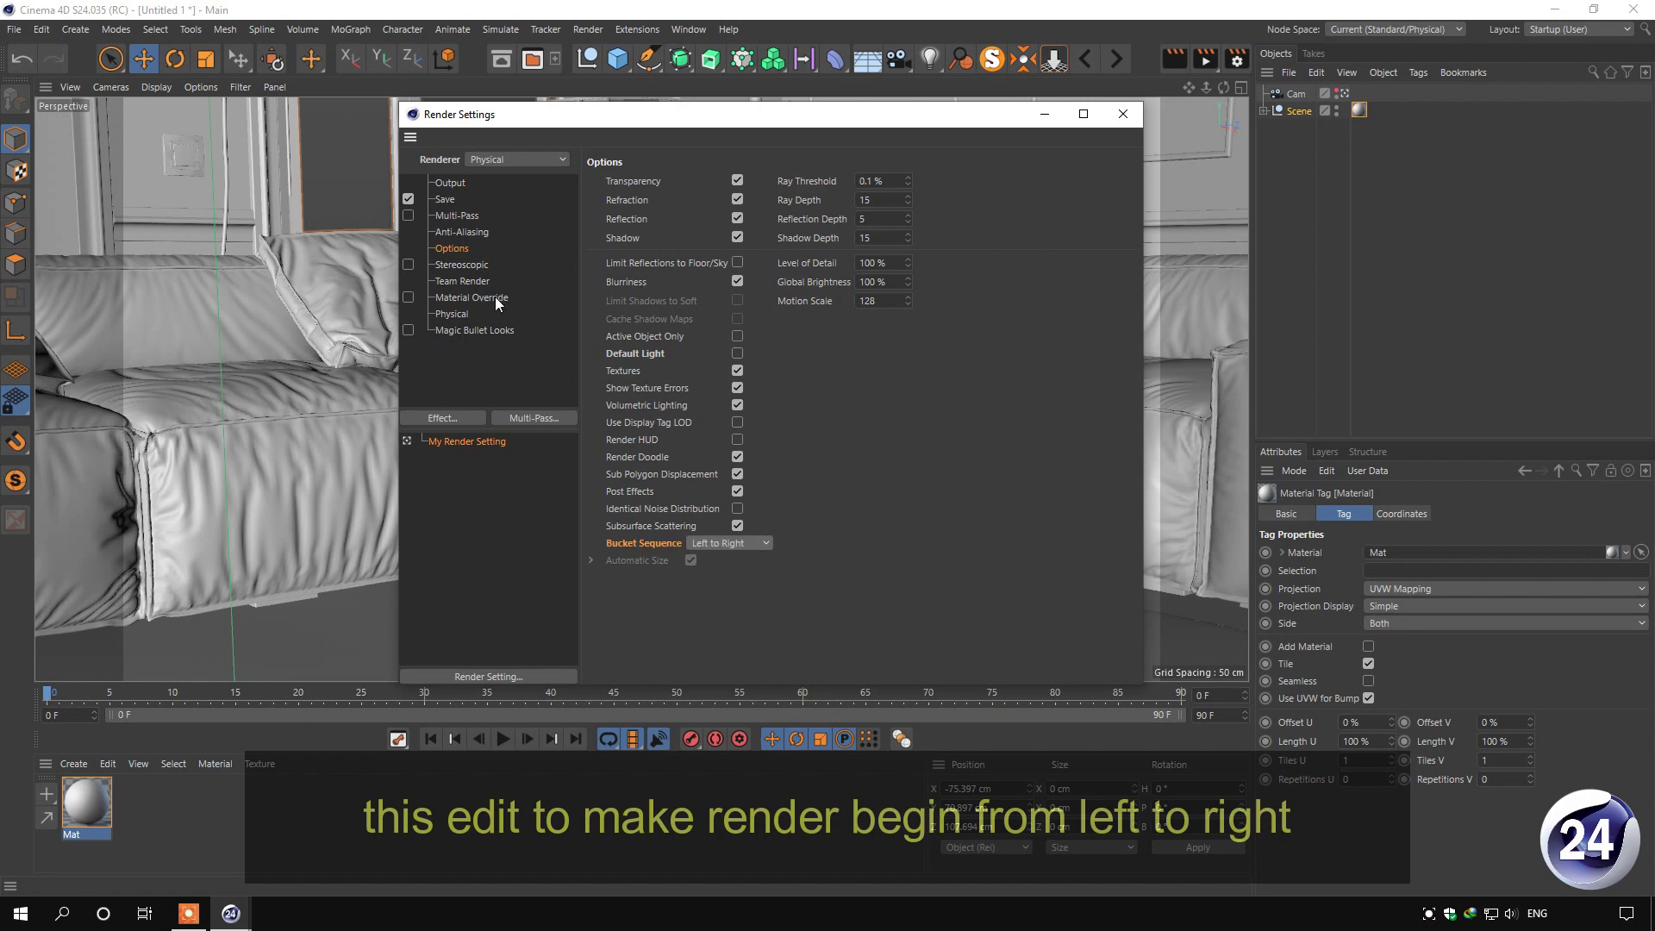
For the Physical renderer, base sampling quality on Medium, with sampling subdivisions 3 and maximum shading subdivisions 4
click(453, 317)
drag(642, 114, 606, 114)
click(799, 339)
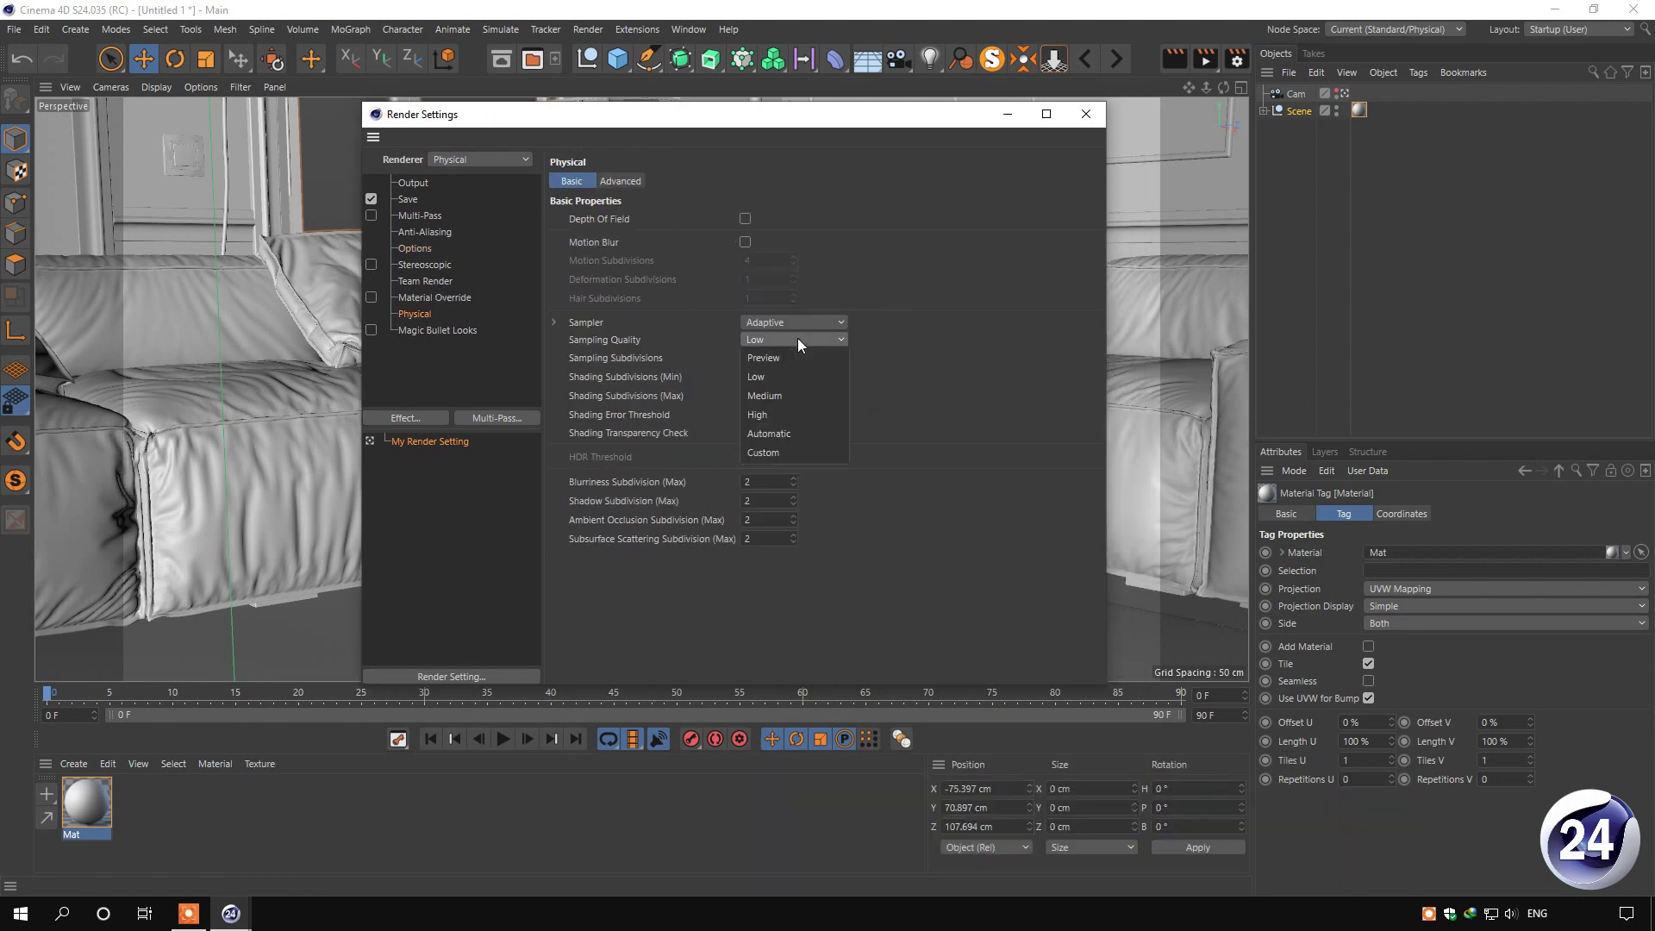
click(801, 392)
click(777, 357)
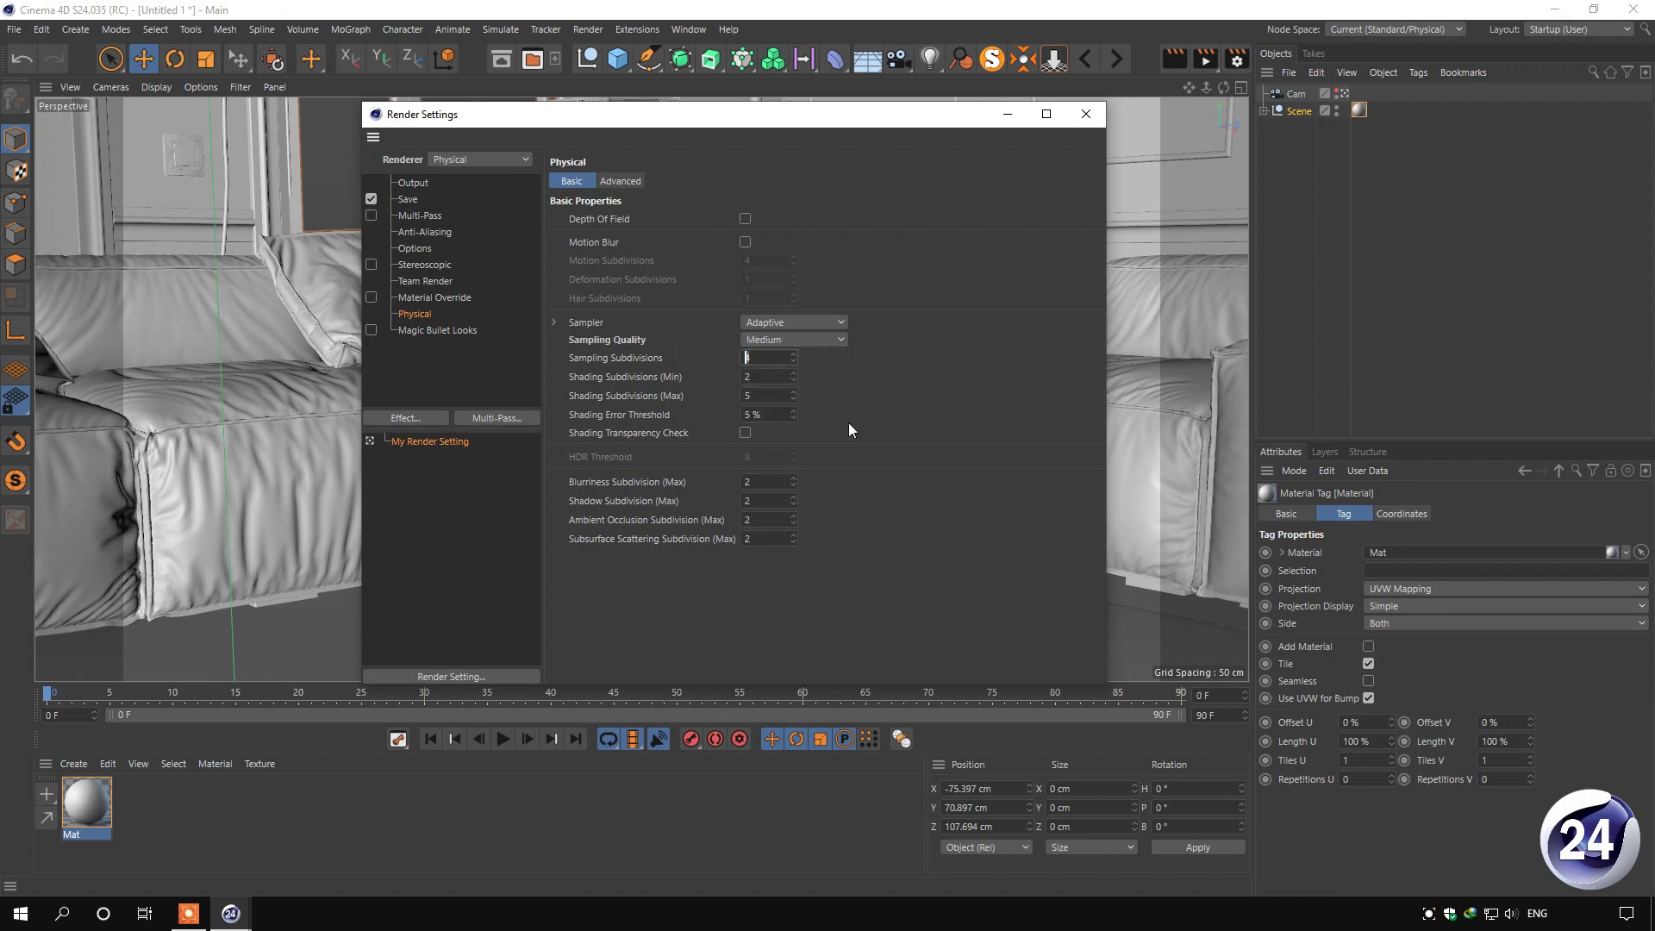
text(3)
click(769, 395)
text(4)
key(Return)
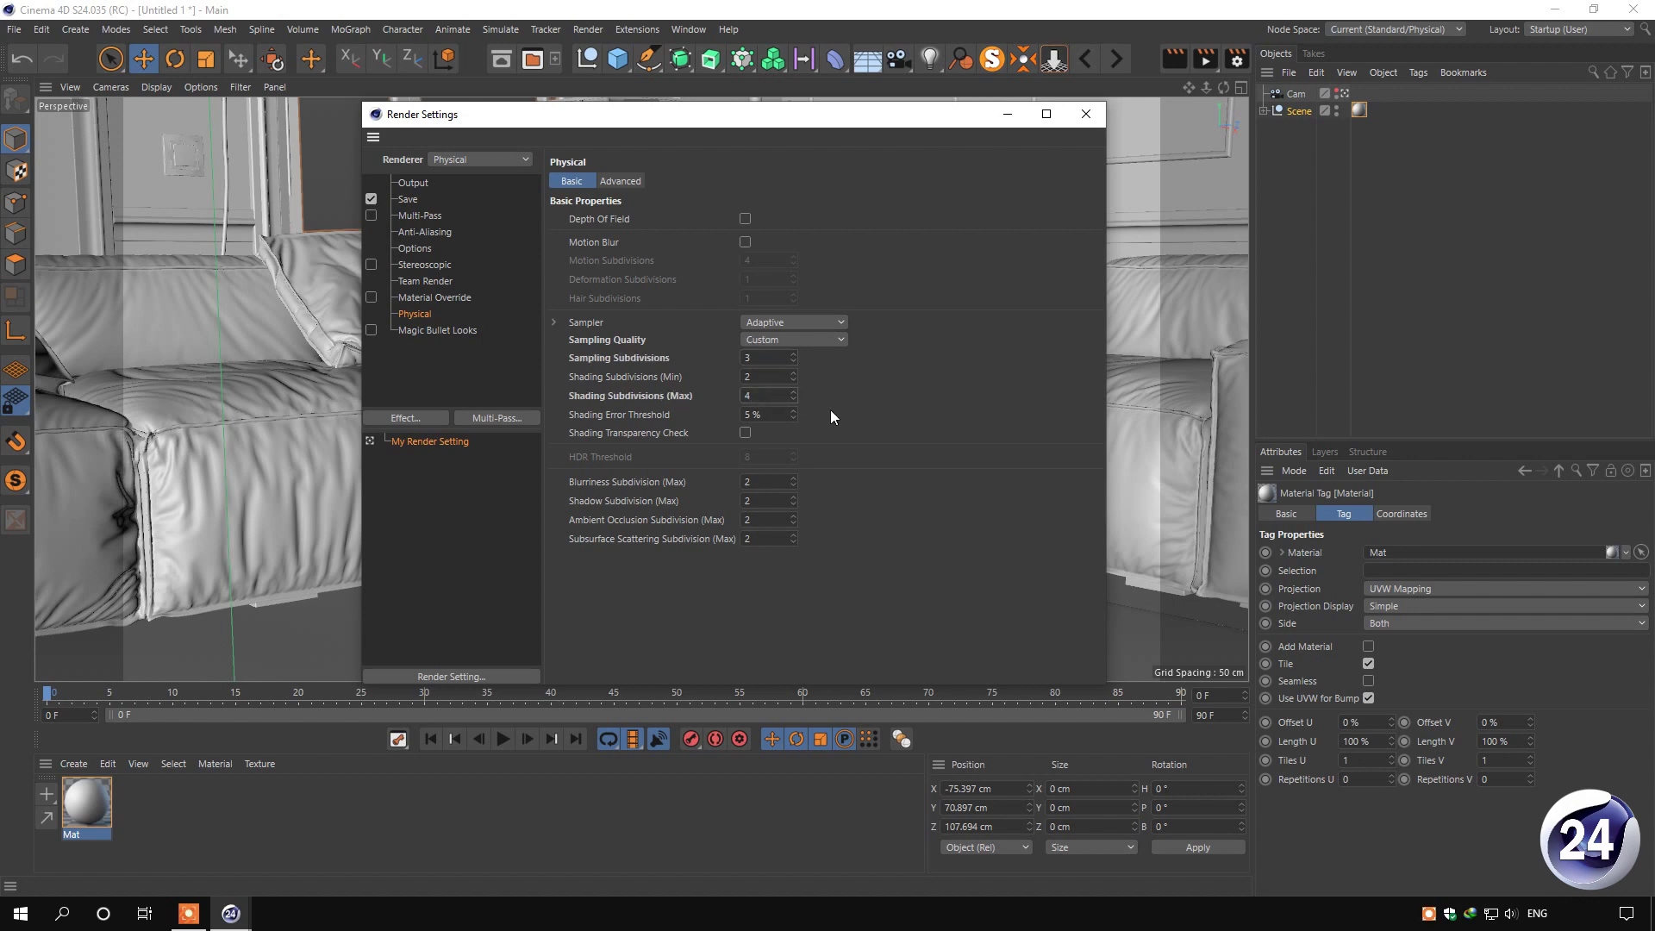
Set the shading error threshold to 10% and the maximum blurriness and subsurface scattering subdivisions to 4
drag(741, 420, 691, 416)
text(10)
key(Return)
double_click(761, 538)
text(4)
key(Return)
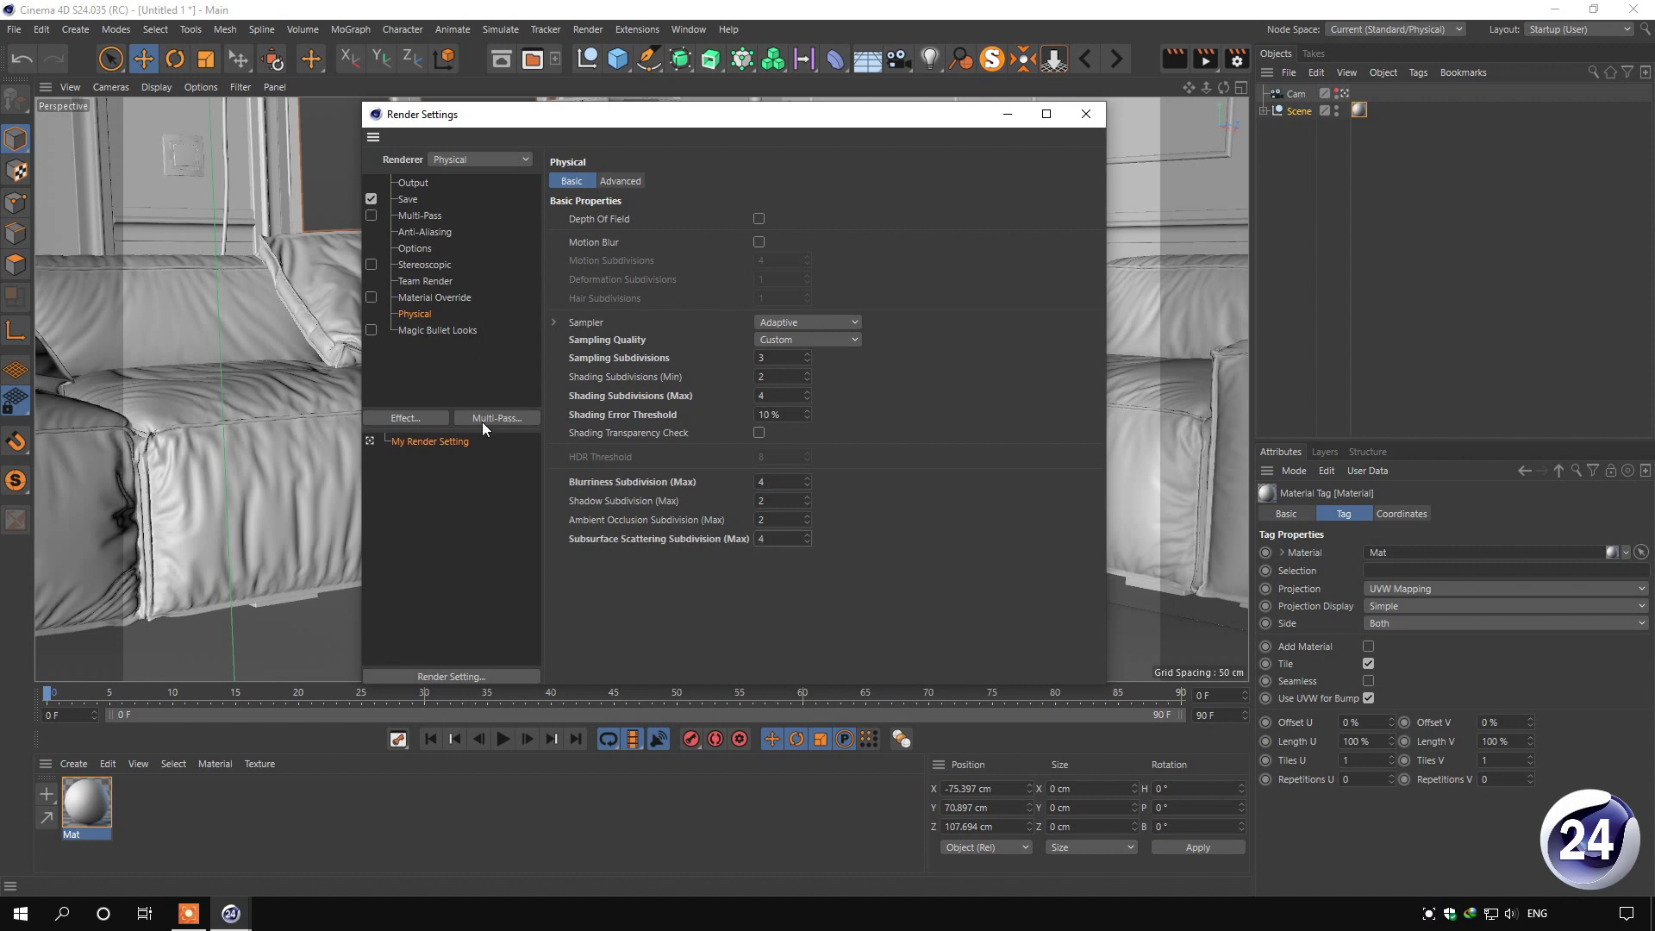
Add a Color Mapping effect with HSV Model off, Affect Background on and a dark multiplier of 3
right_click(432, 357)
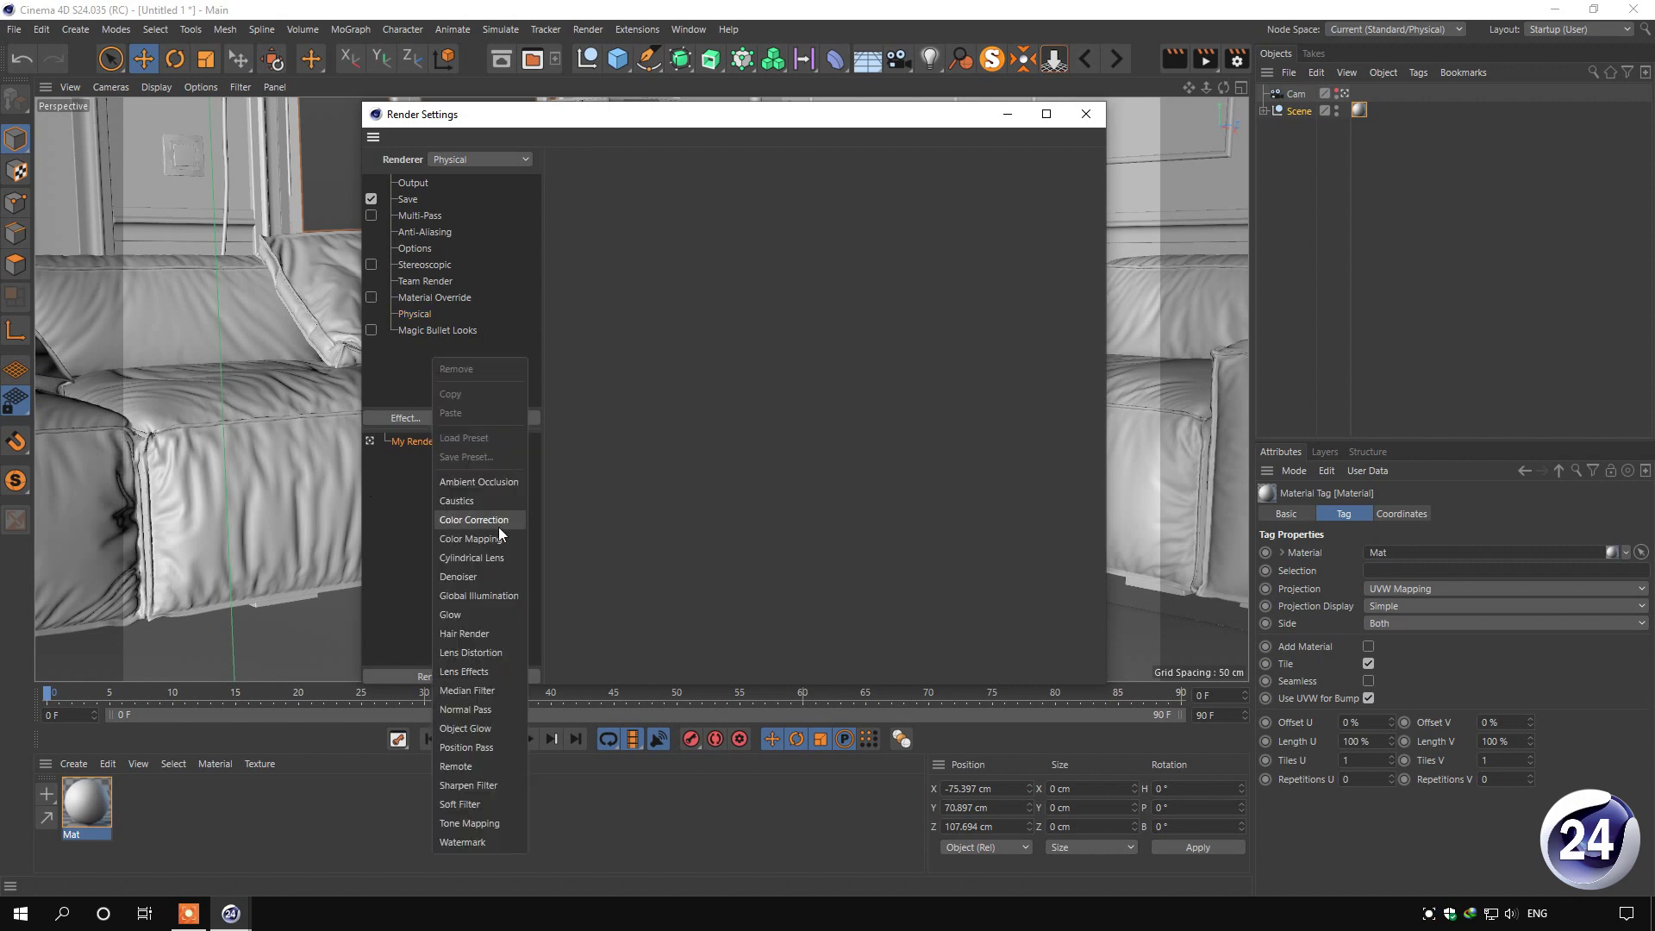
click(470, 537)
click(656, 220)
click(655, 237)
double_click(676, 255)
text(3)
key(Return)
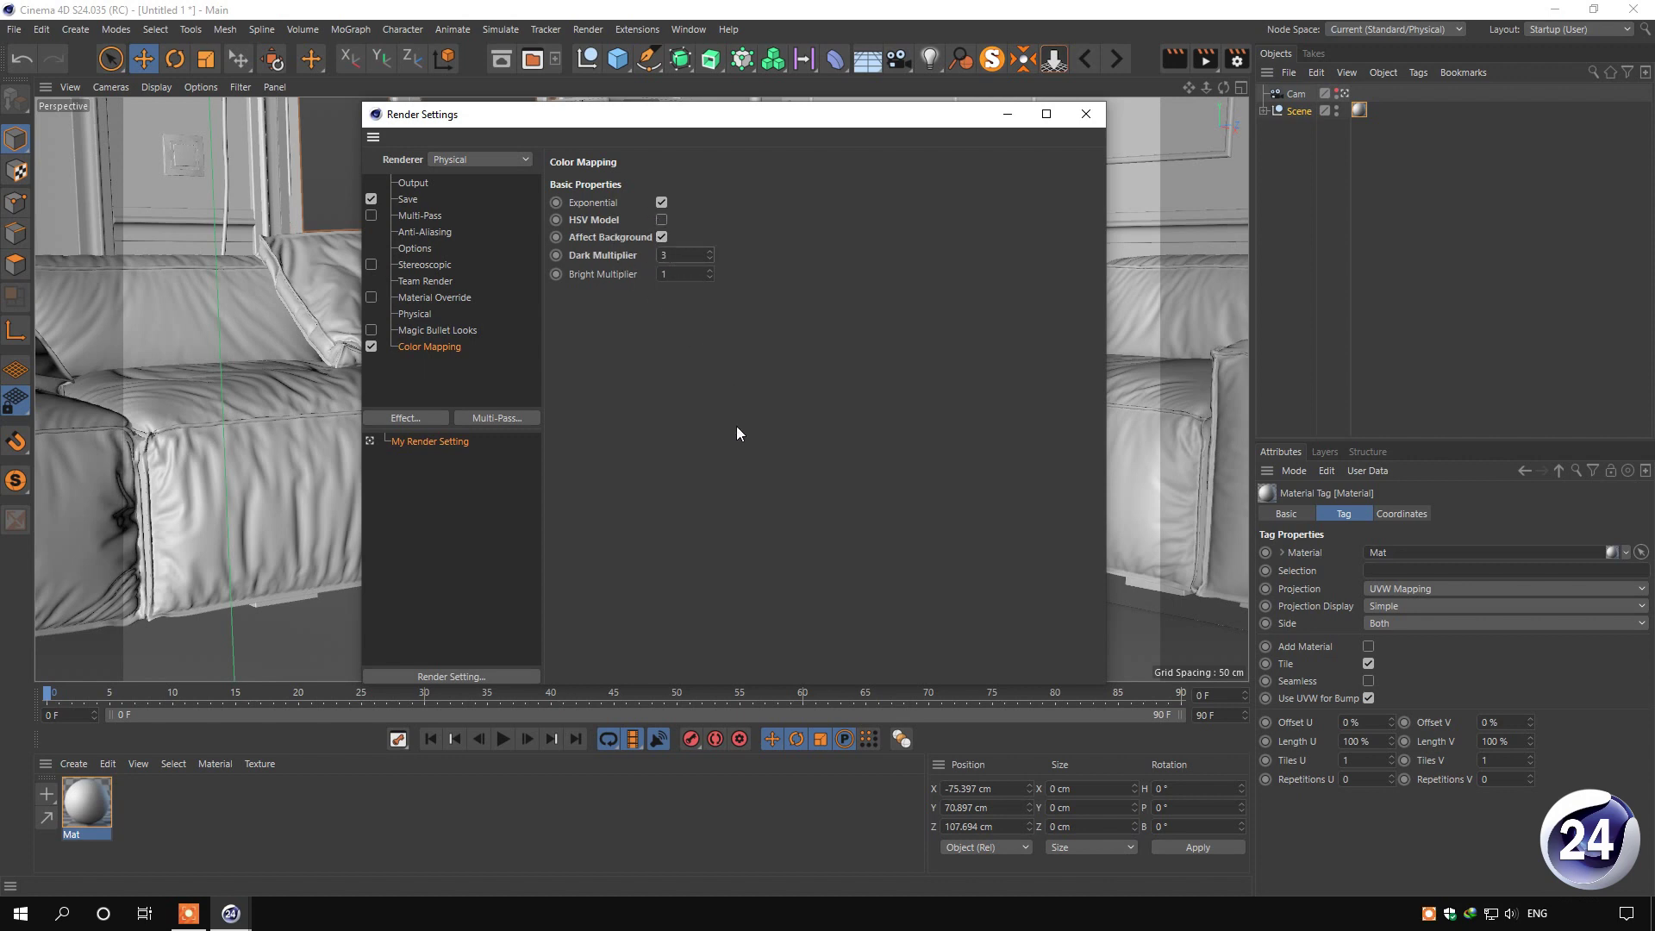
Add Global Illumination with Quasi-Monte Carlo (QMC) as the primary method and Light Mapping as the secondary method
right_click(446, 374)
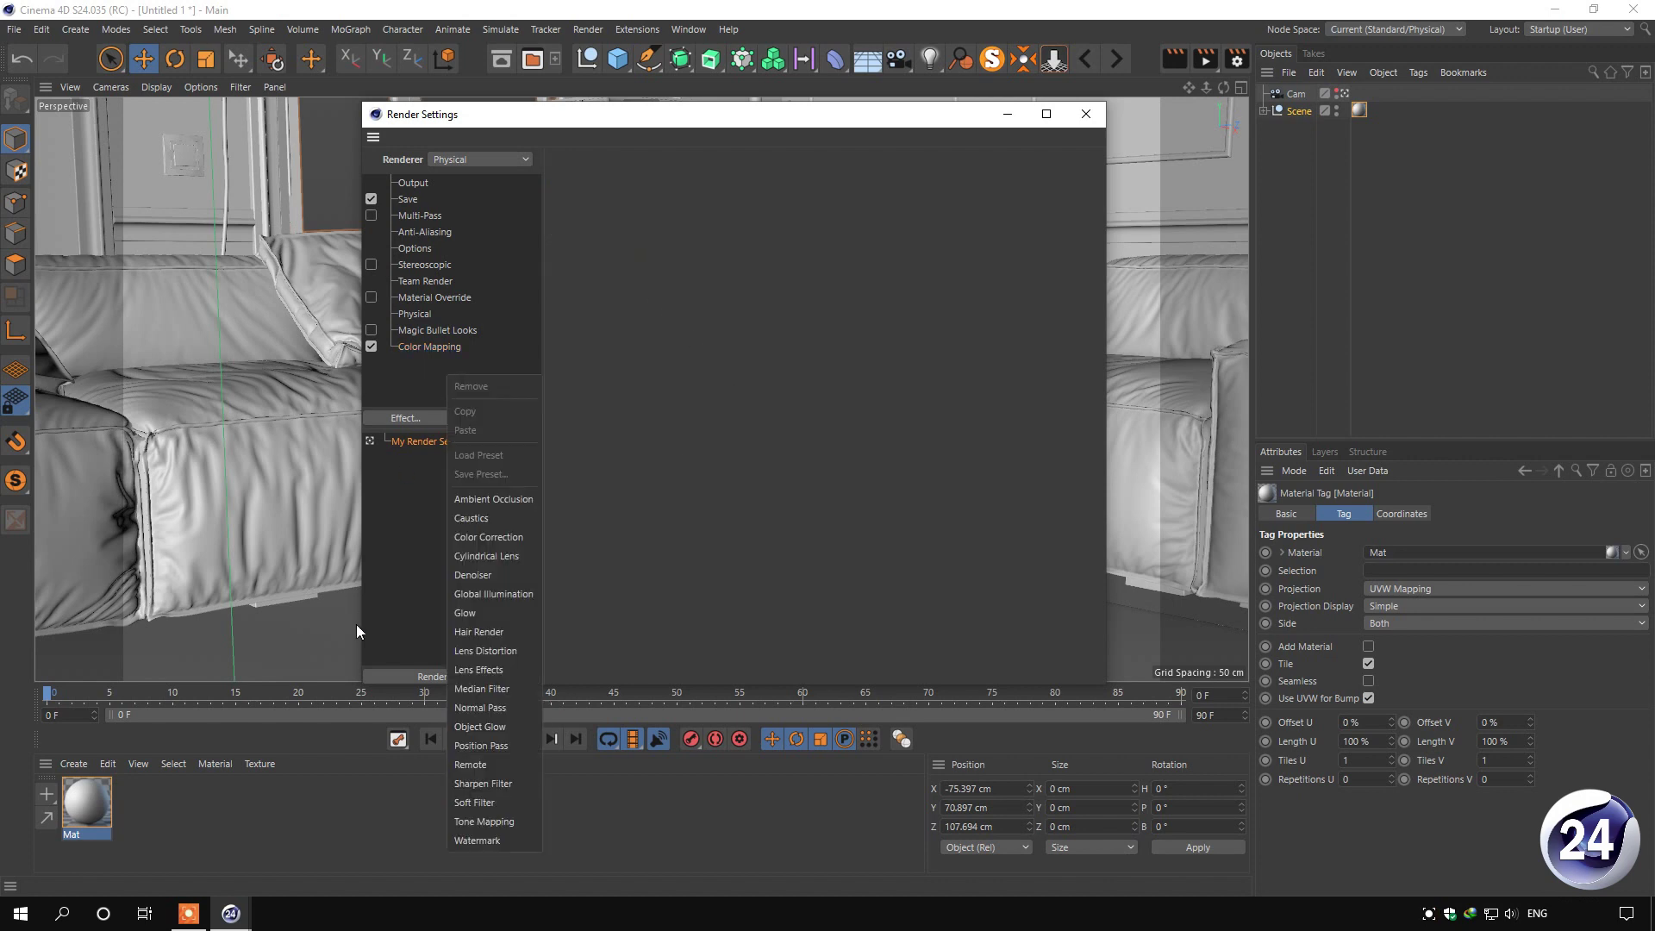
click(520, 602)
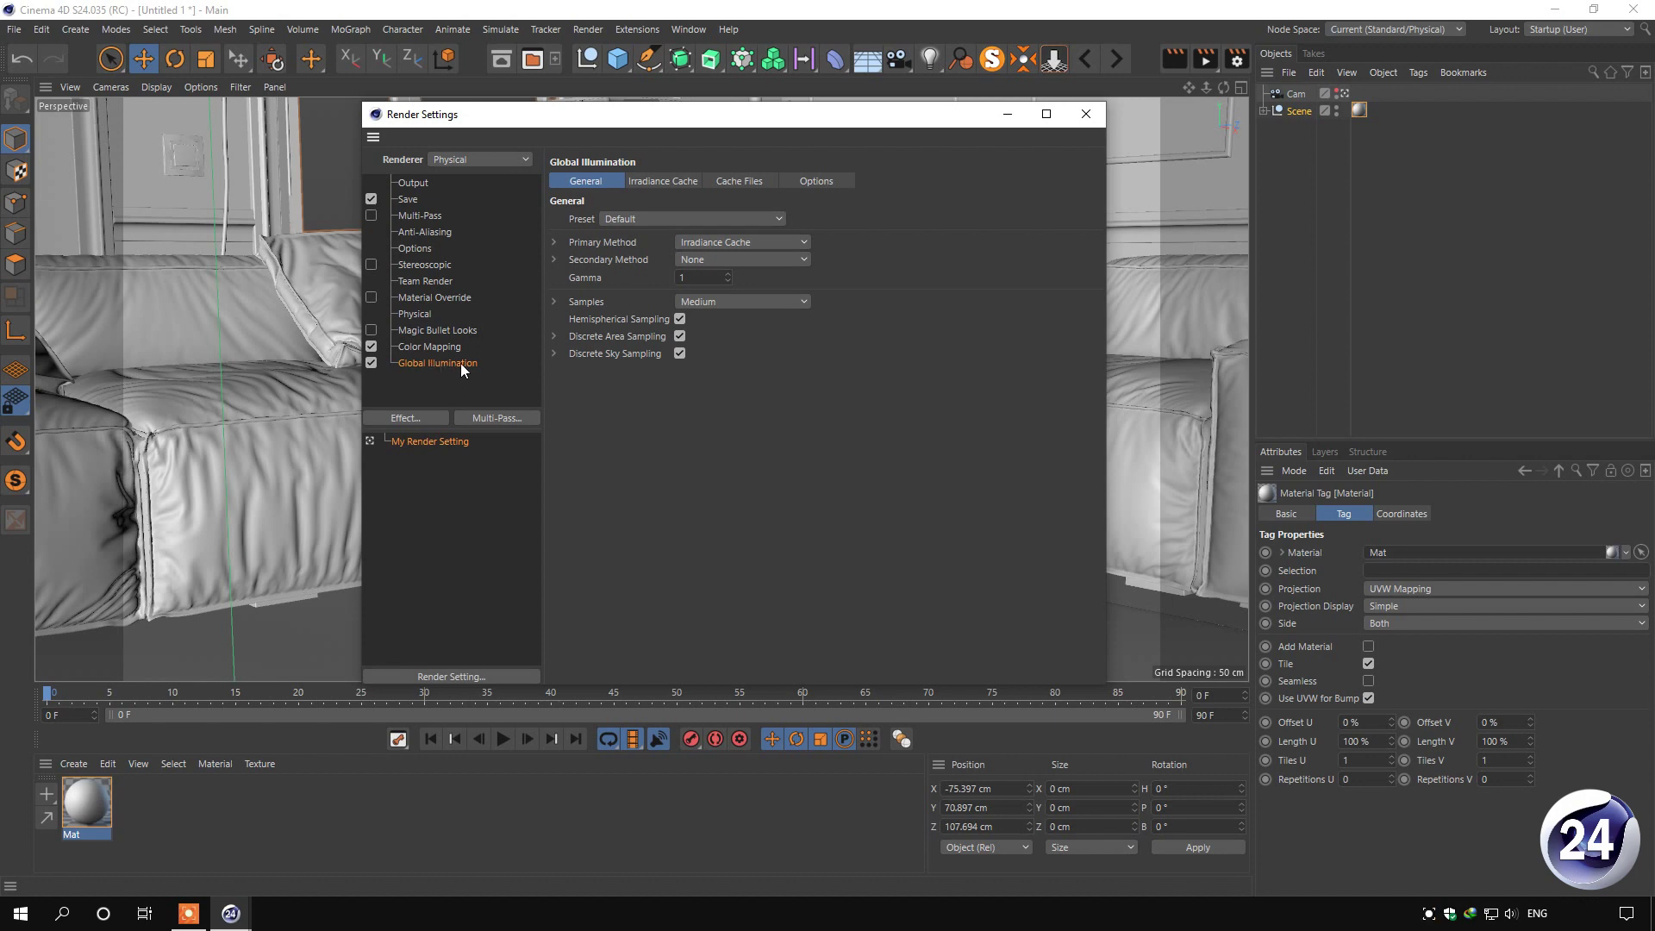
click(750, 242)
click(753, 255)
click(753, 257)
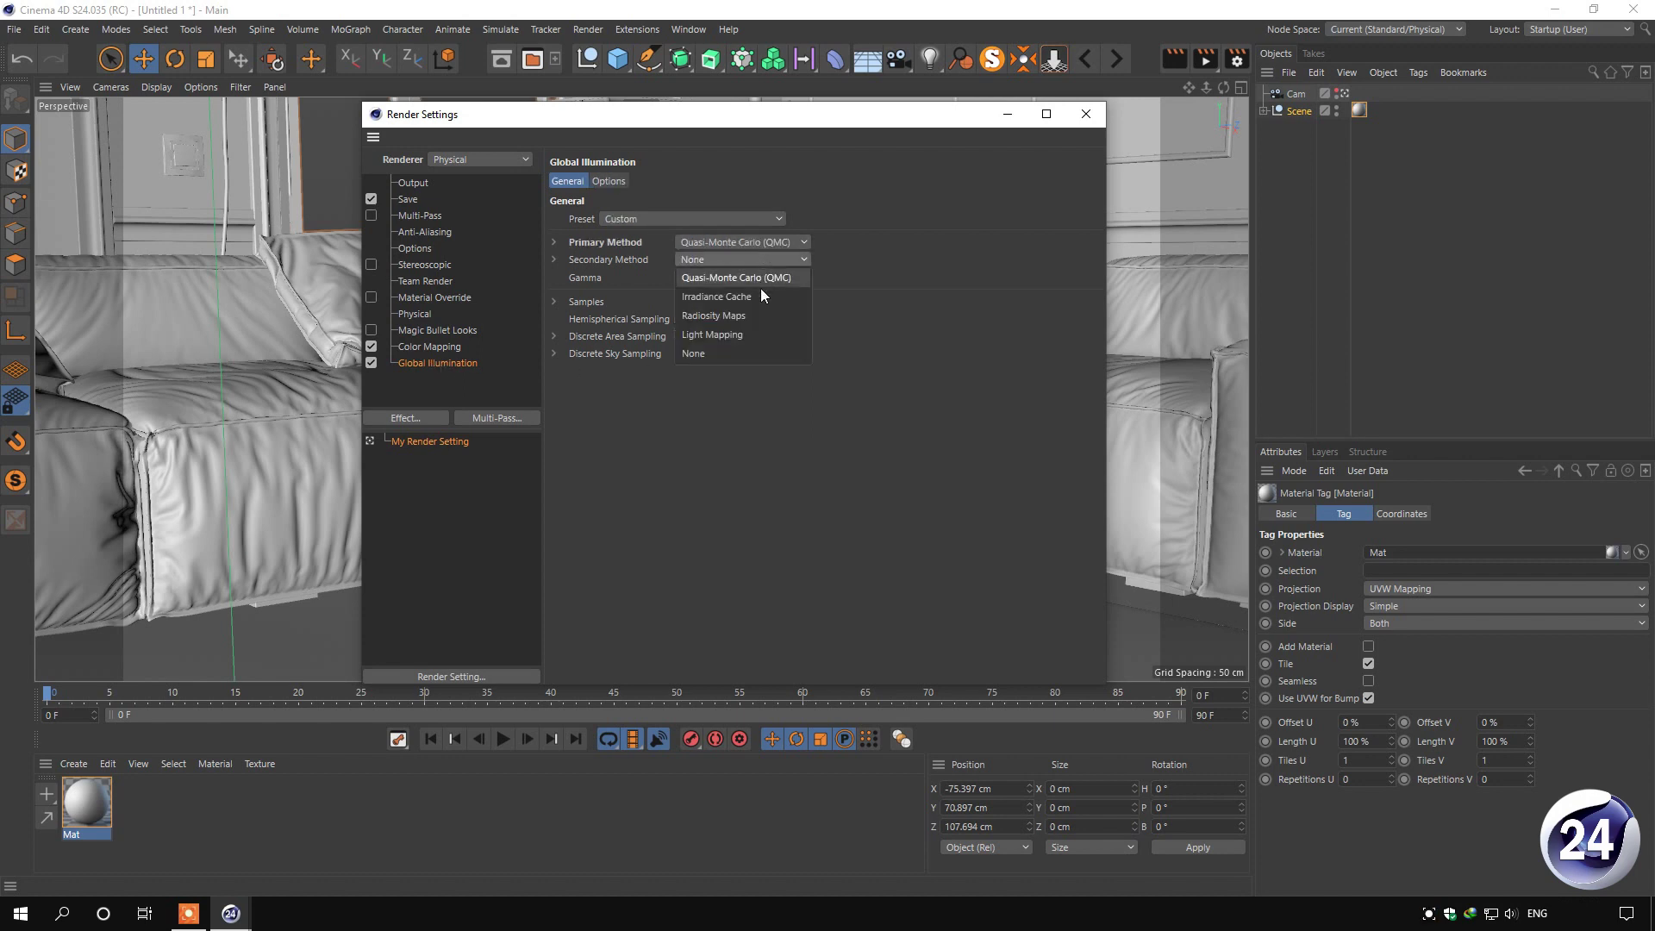
click(753, 334)
click(734, 321)
click(737, 338)
Enable Build Radiosity Maps for light mapping and review the Global Illumination cache file and option settings
click(667, 186)
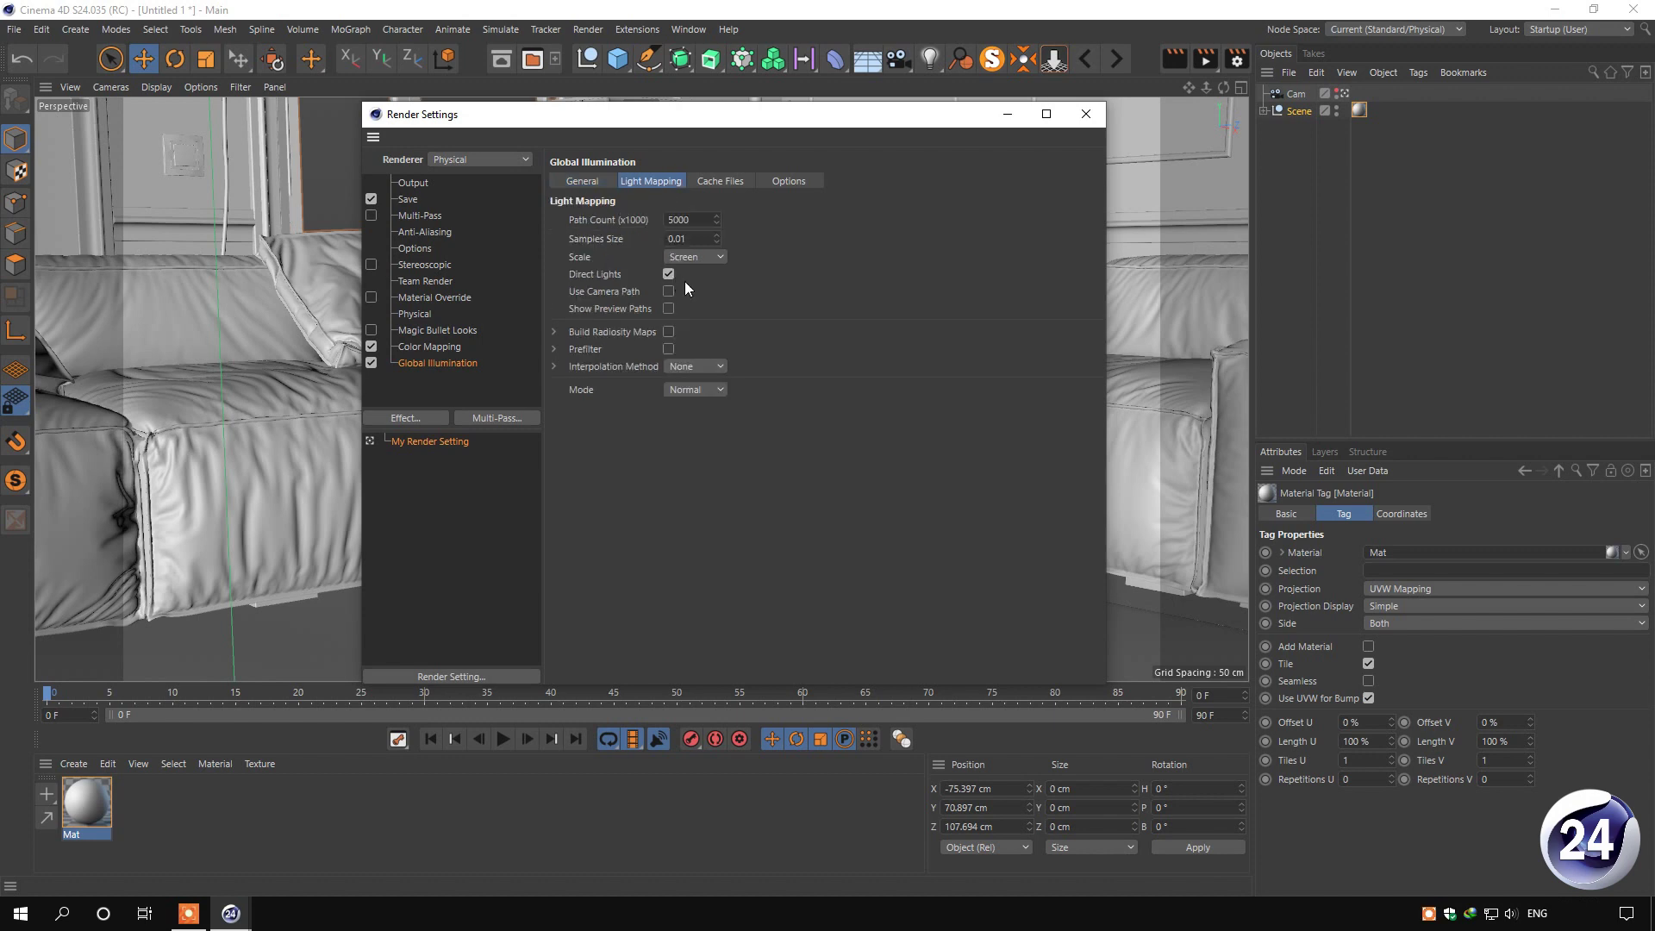
click(668, 331)
click(709, 422)
click(719, 183)
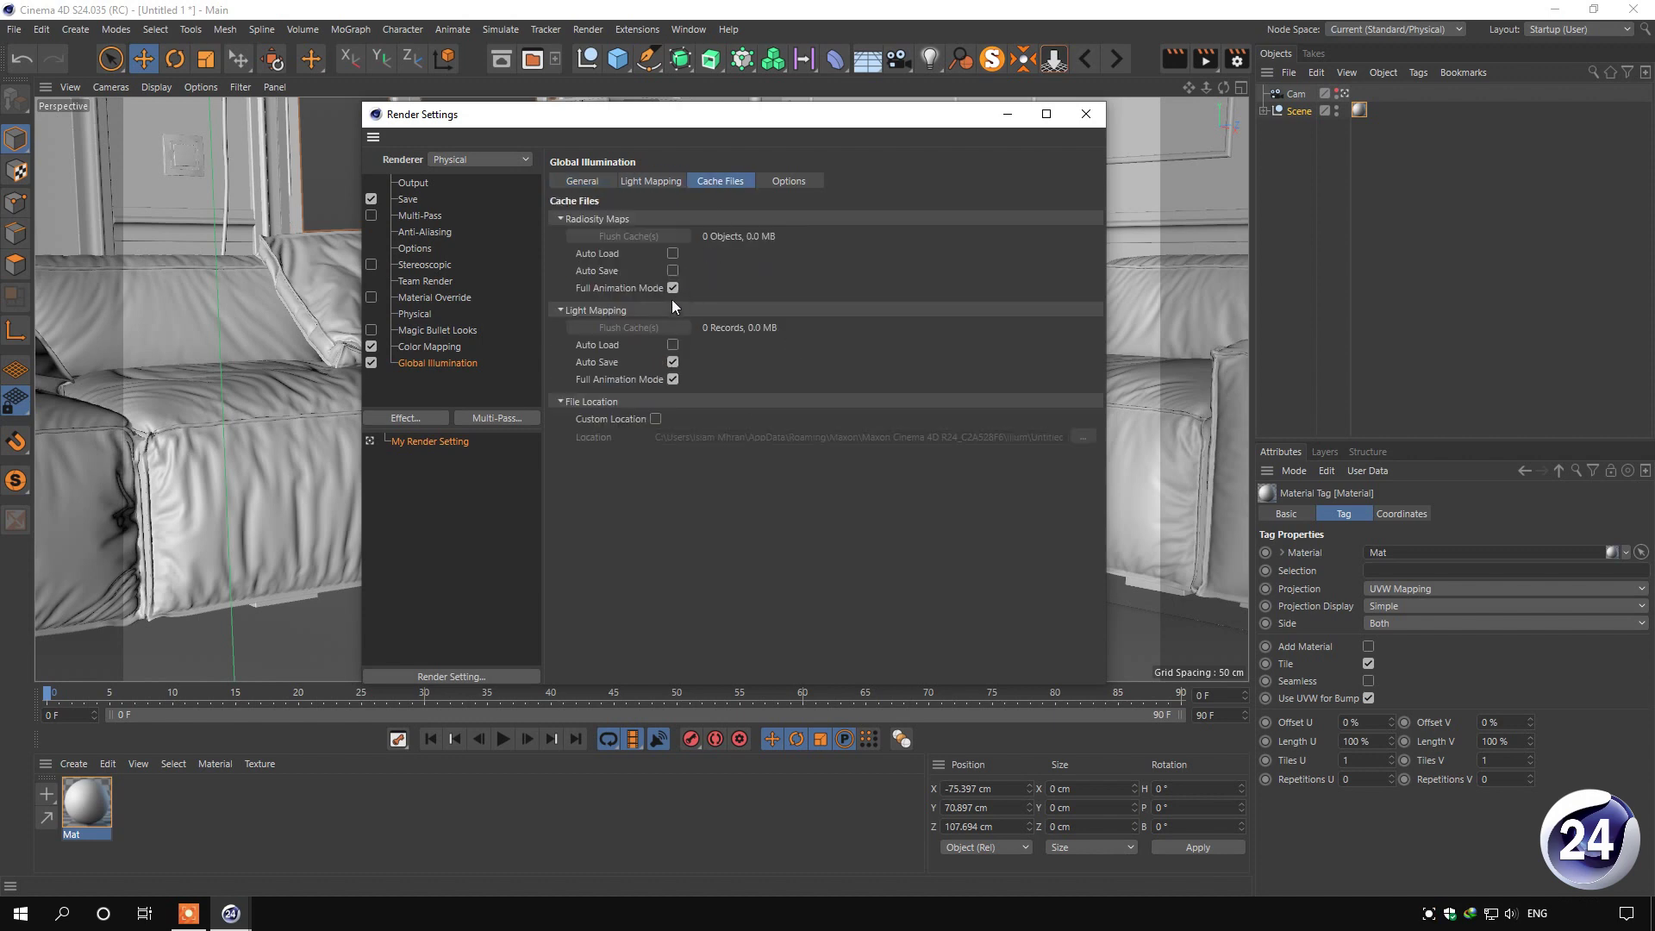
click(793, 181)
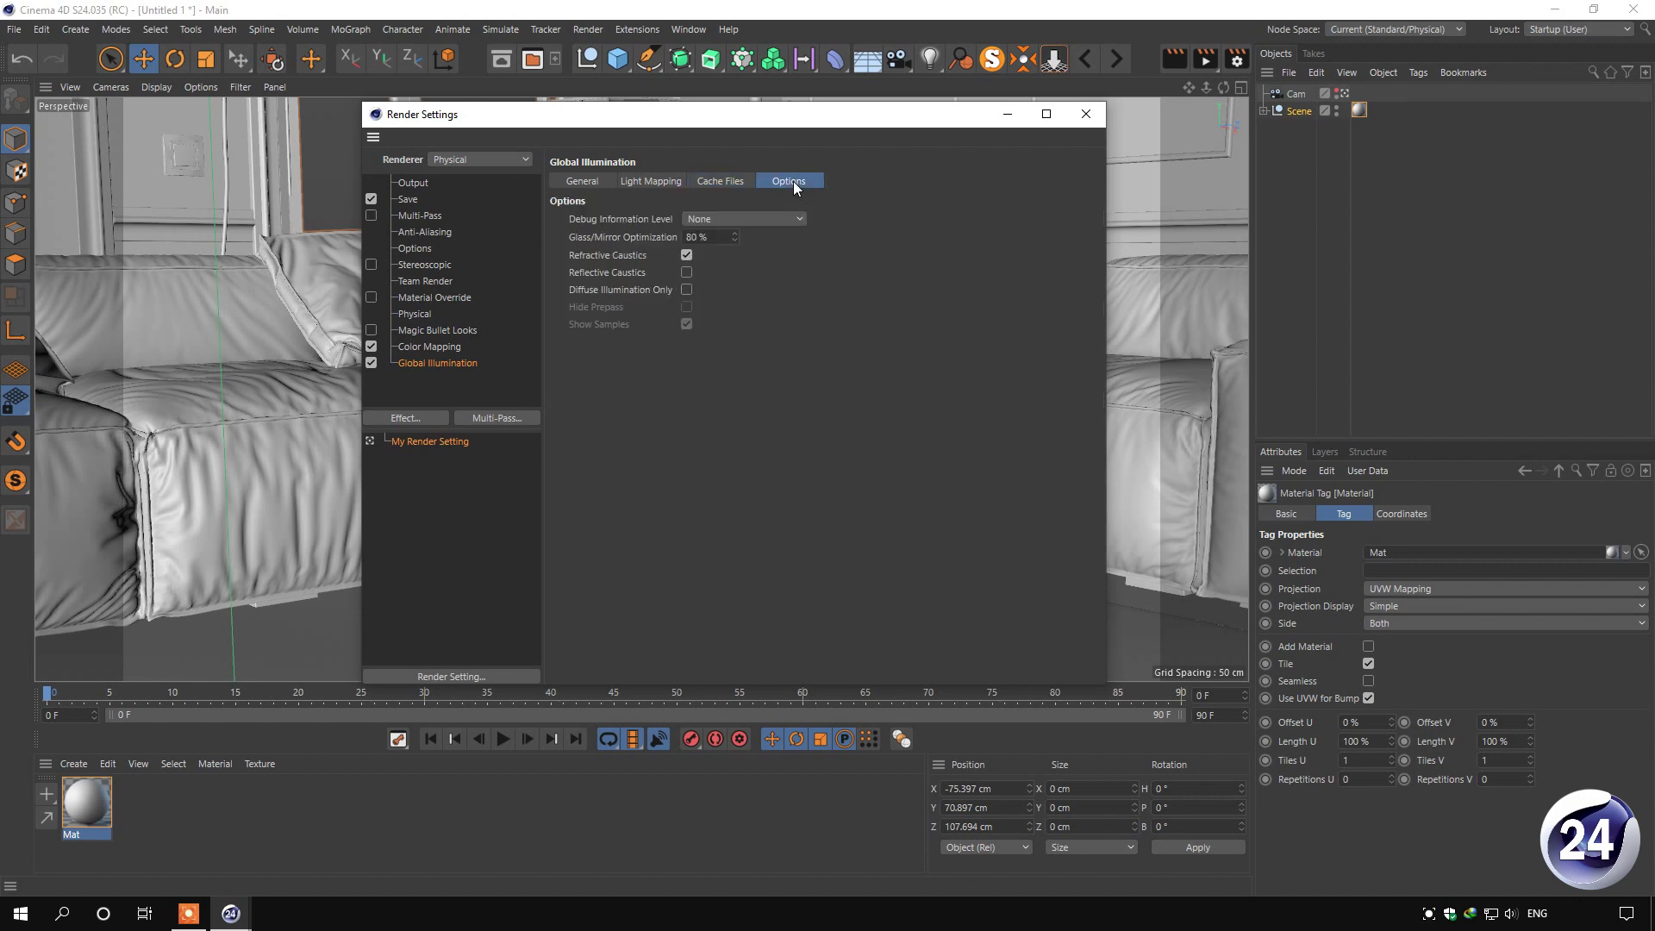
click(595, 183)
Add a Denoiser effect with its default settings and close the render settings
right_click(457, 379)
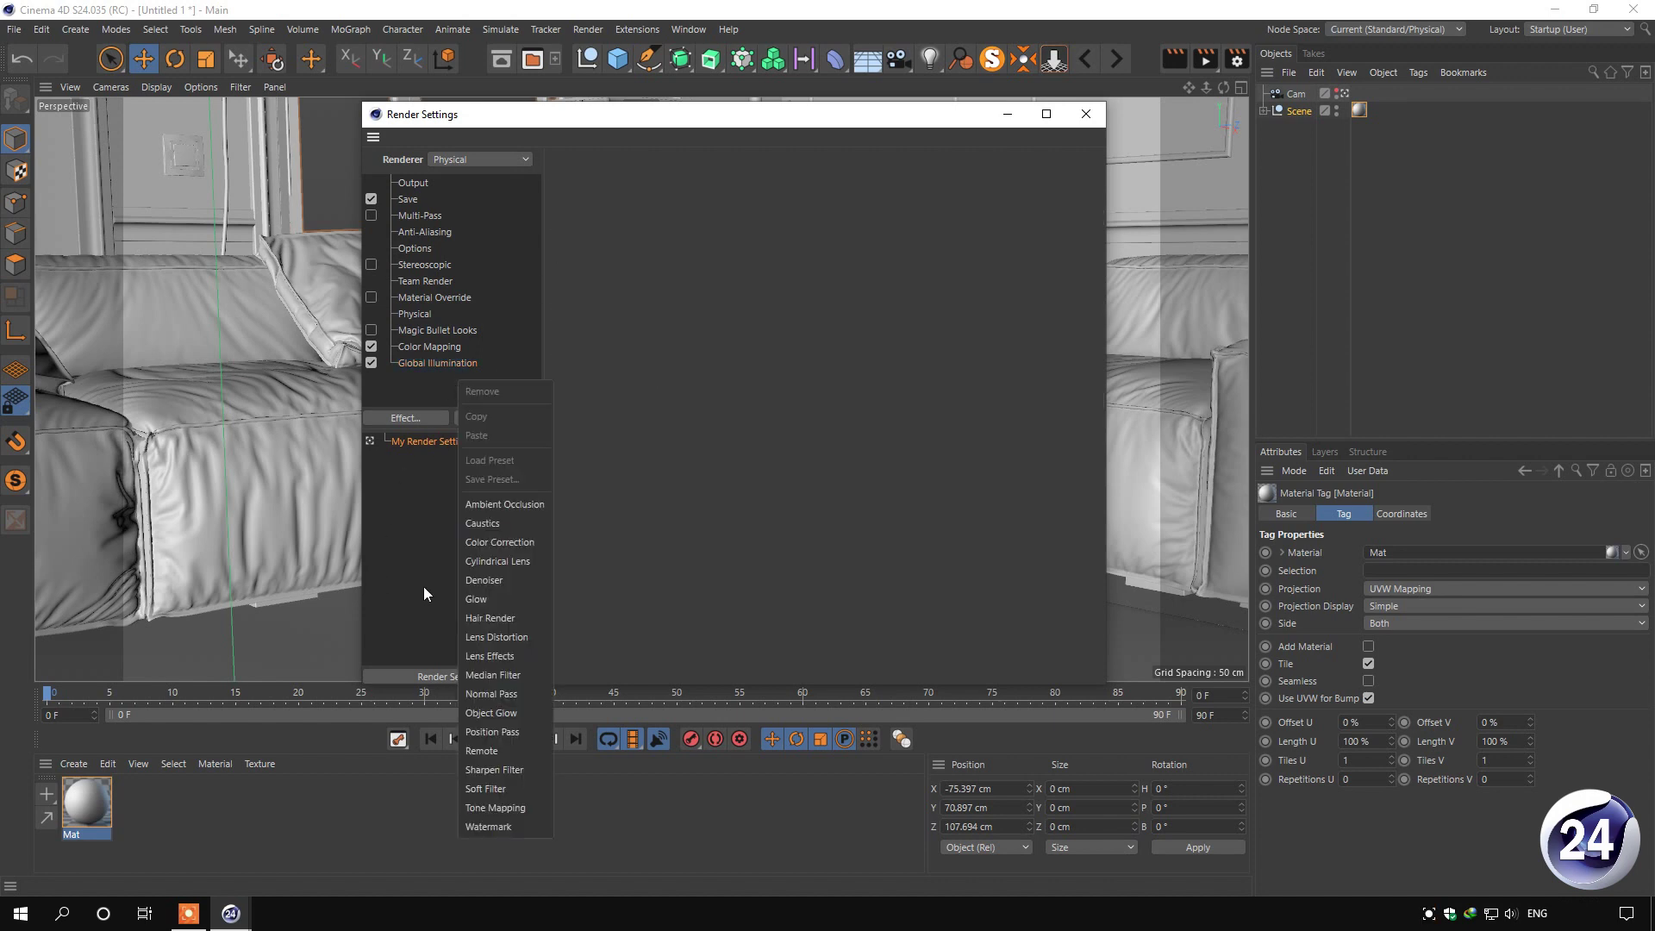
click(514, 581)
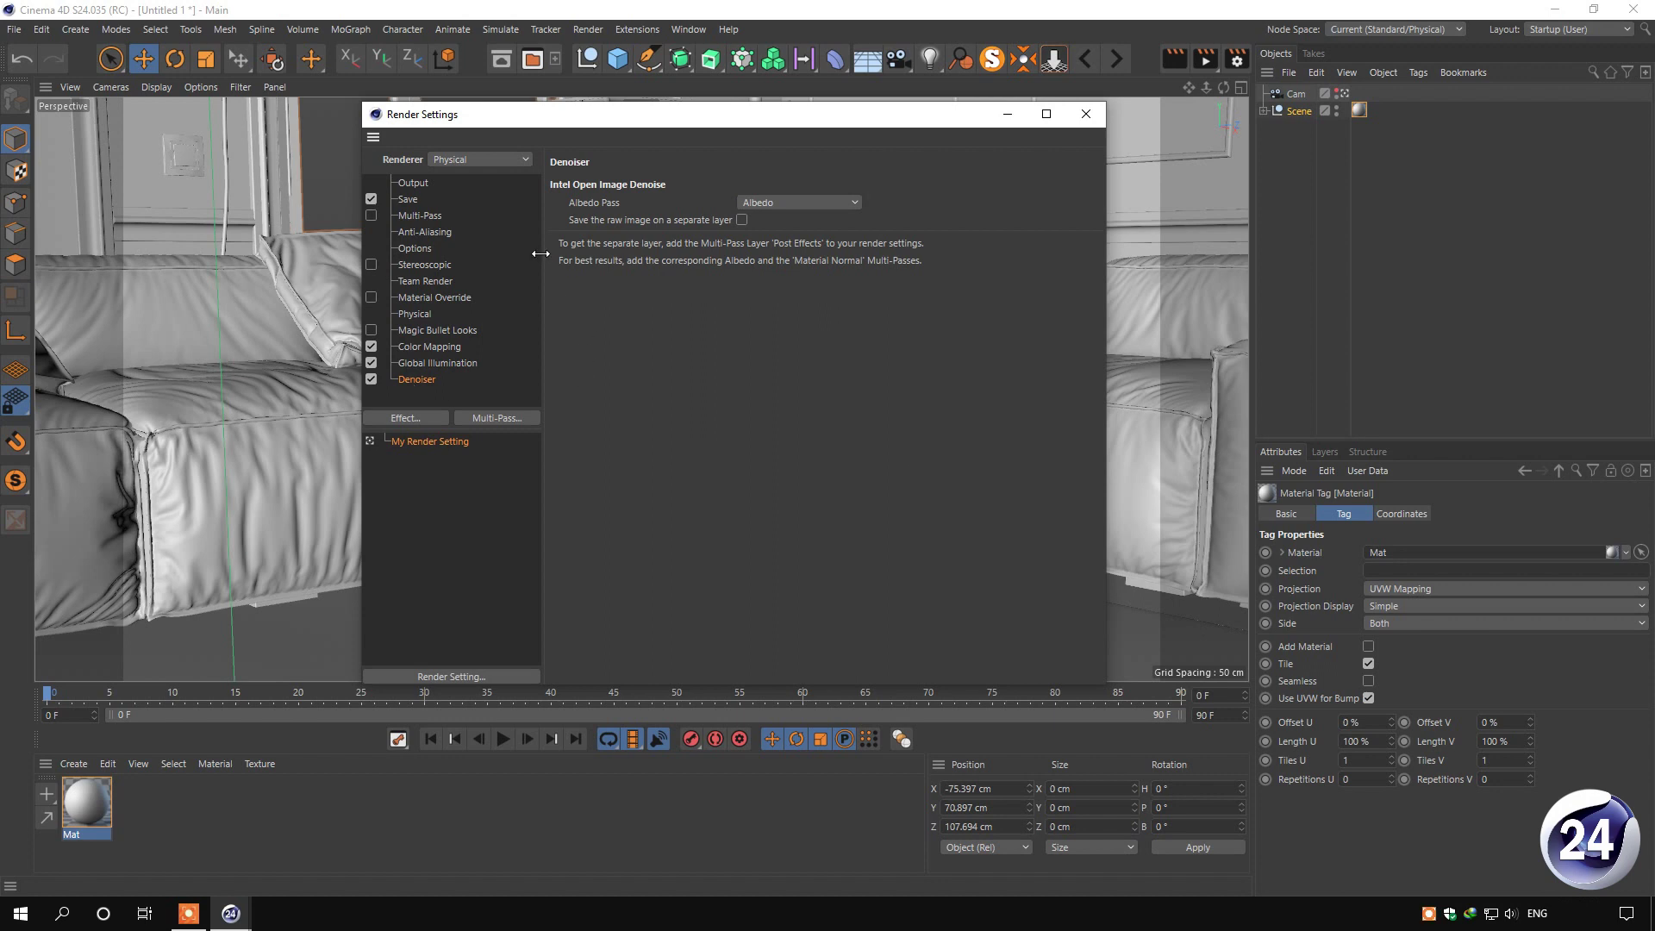
drag(731, 121, 719, 119)
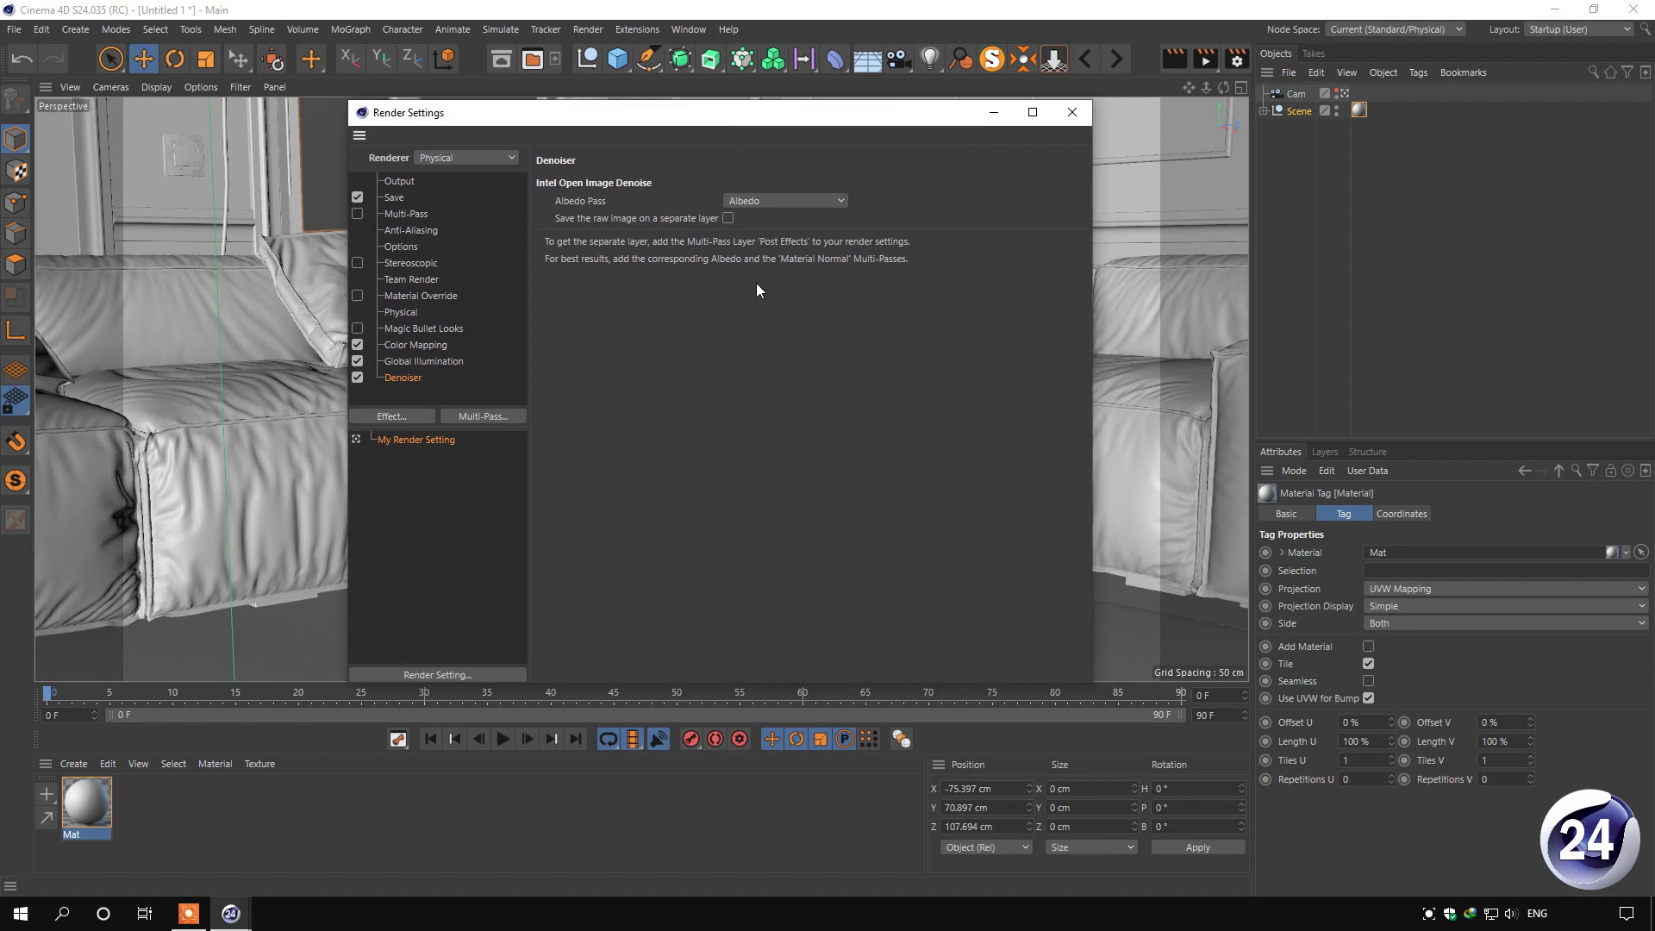
click(1068, 114)
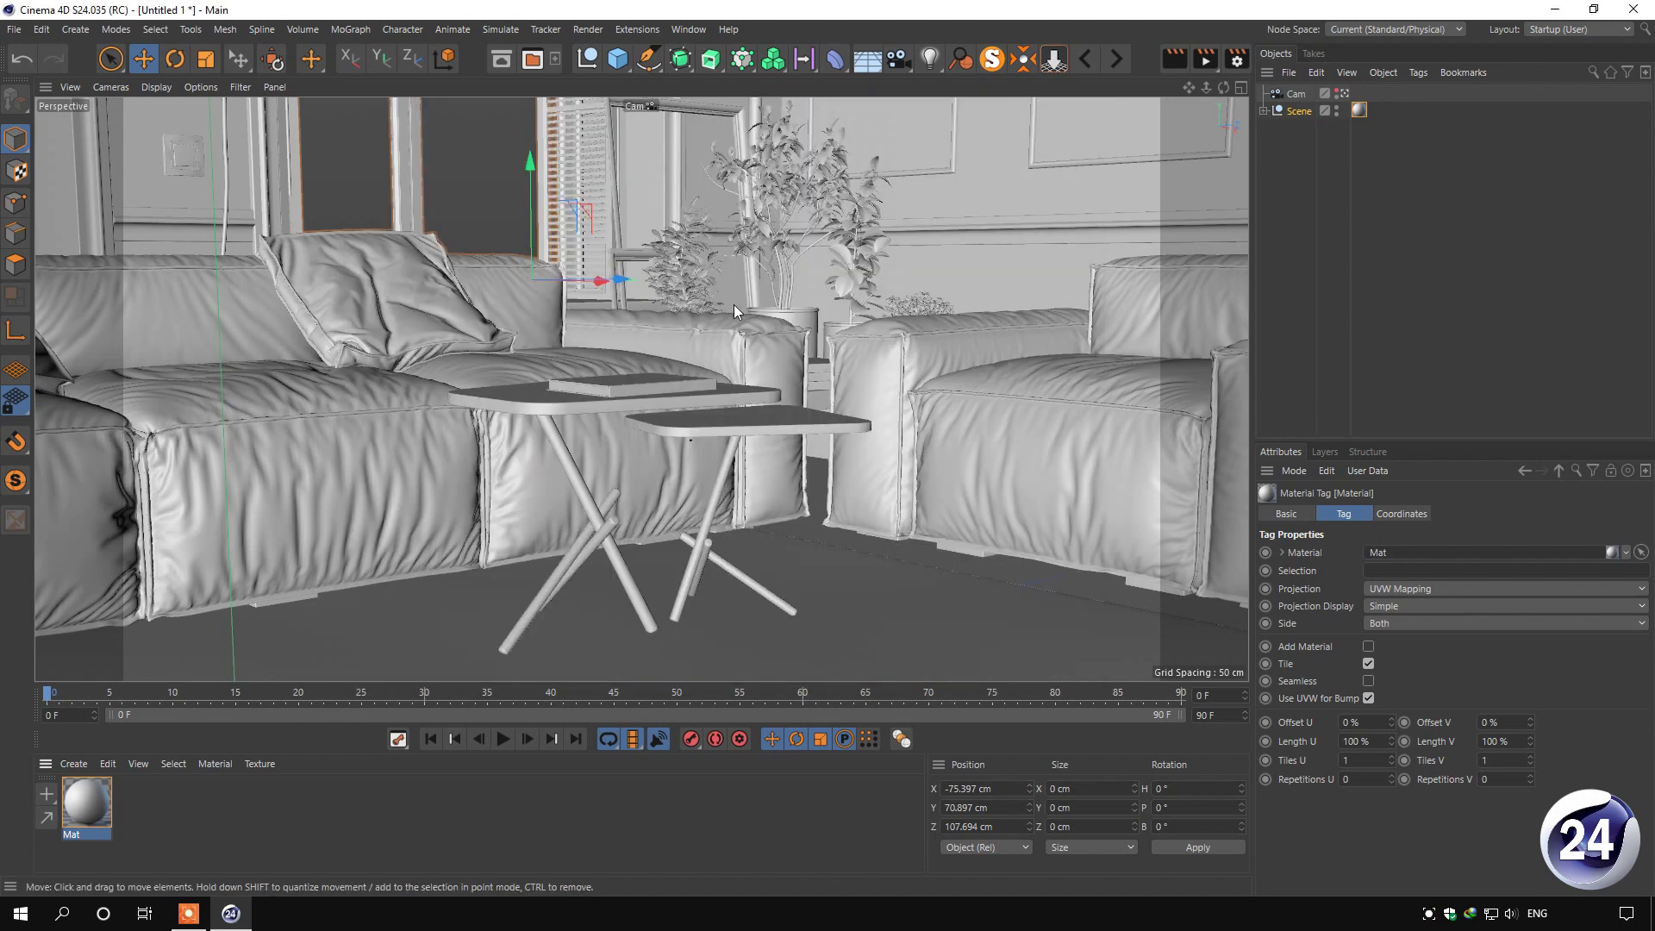
Enable Exposure in the Cam camera's physical properties and set its ISO to 800
click(486, 203)
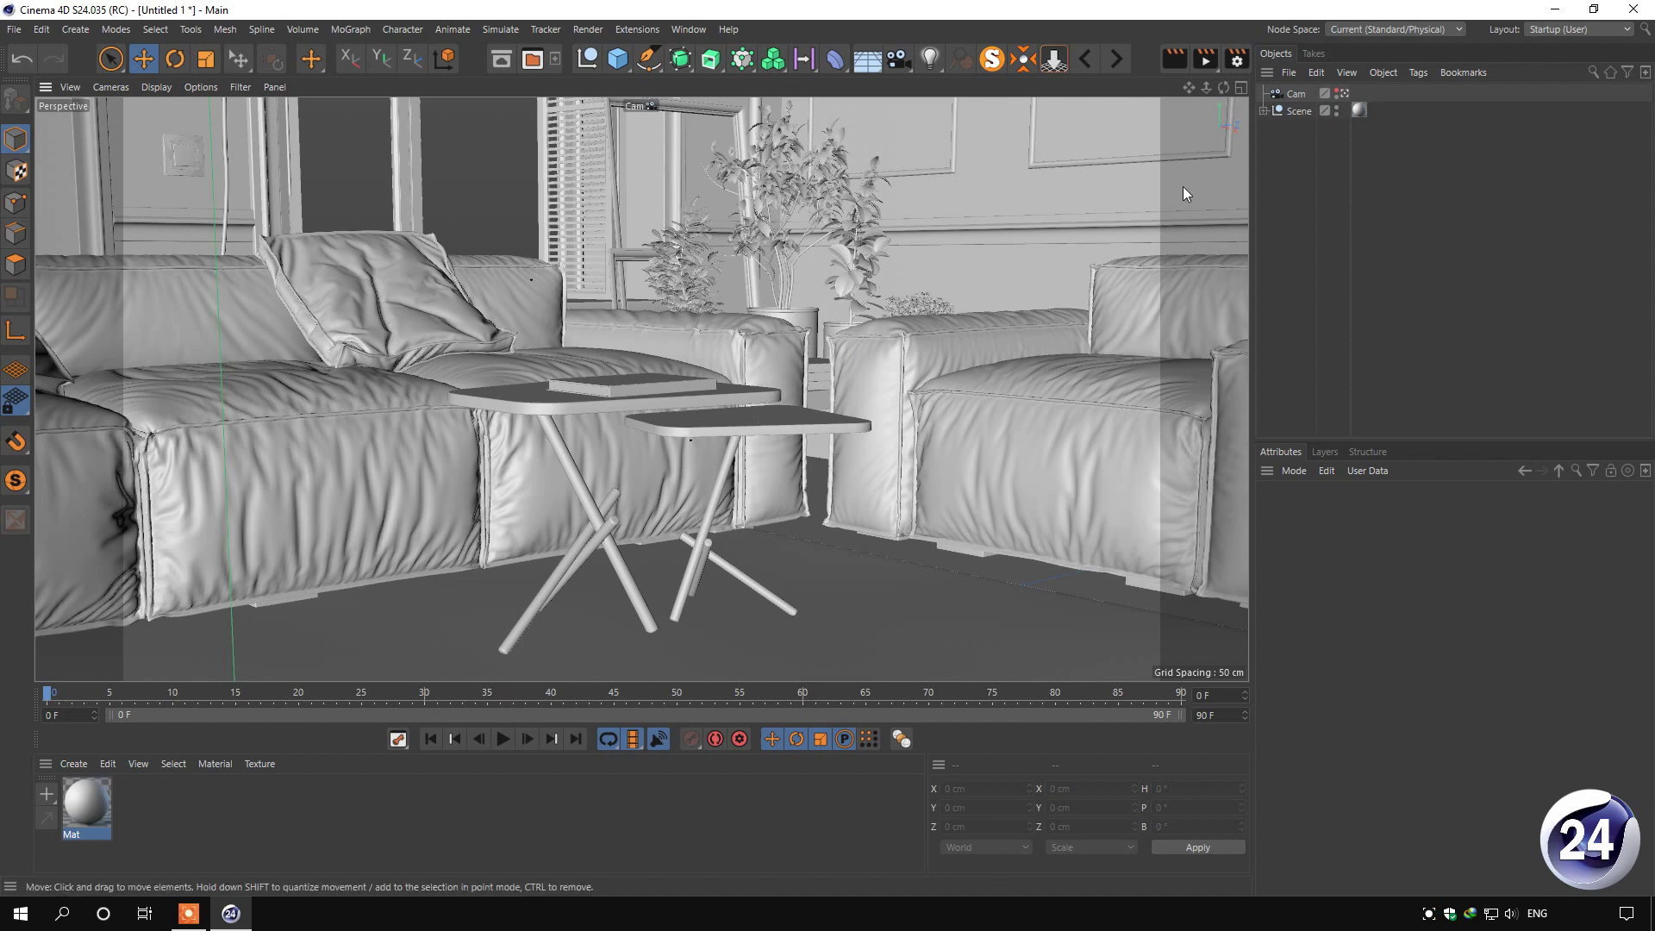
click(1295, 94)
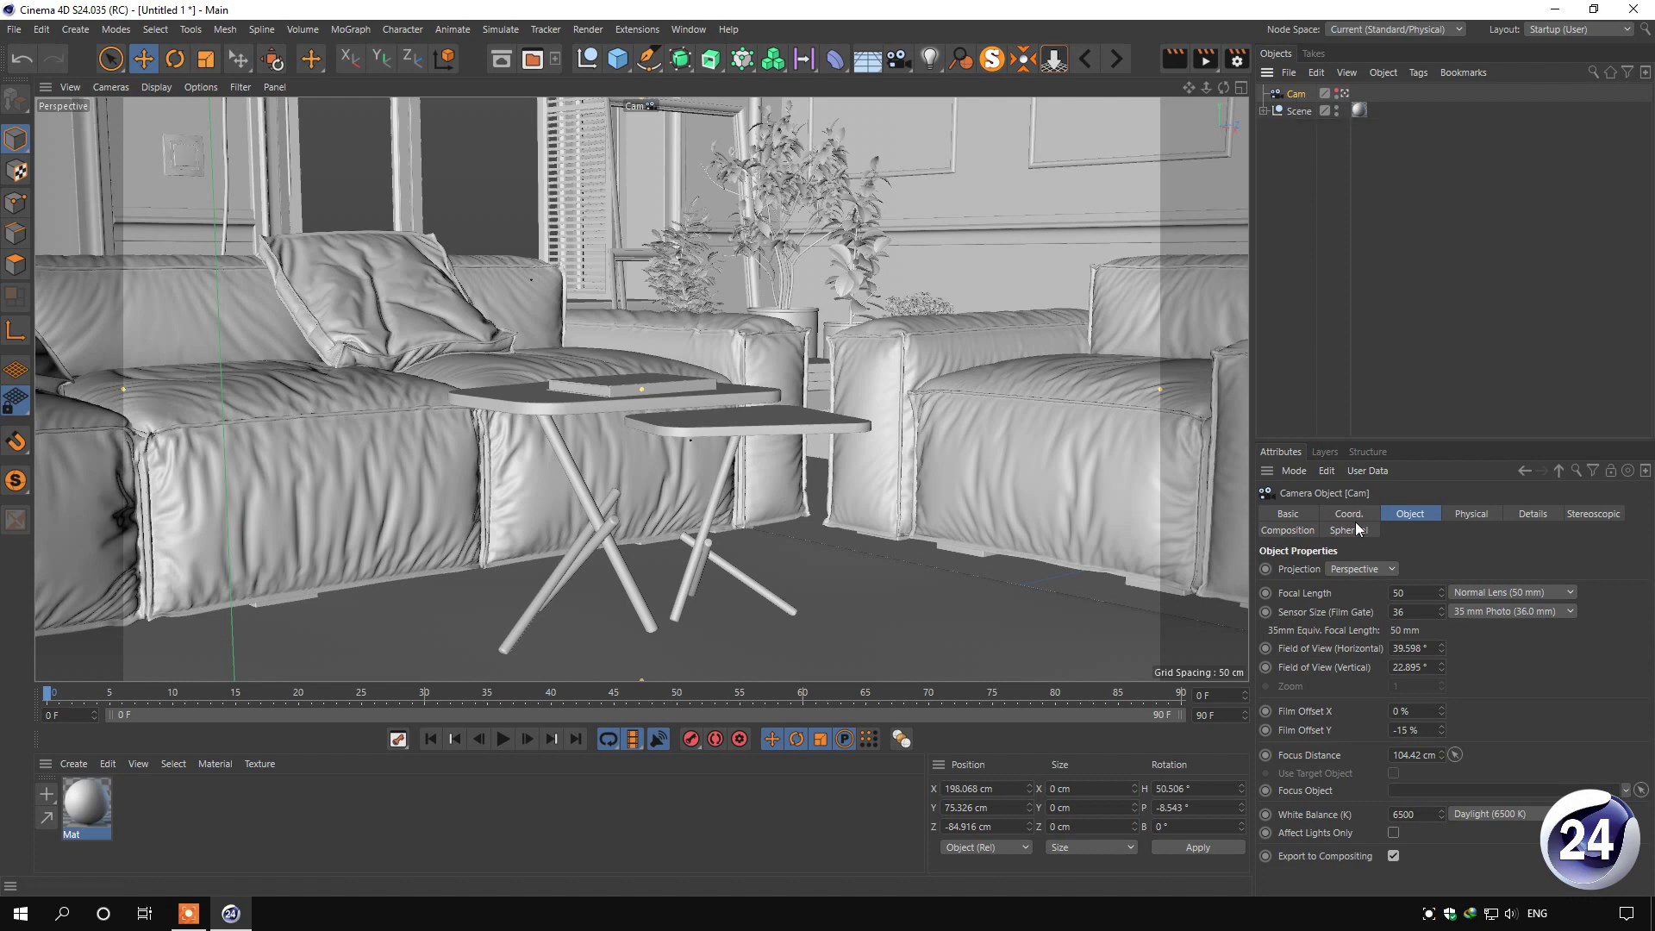
click(1470, 514)
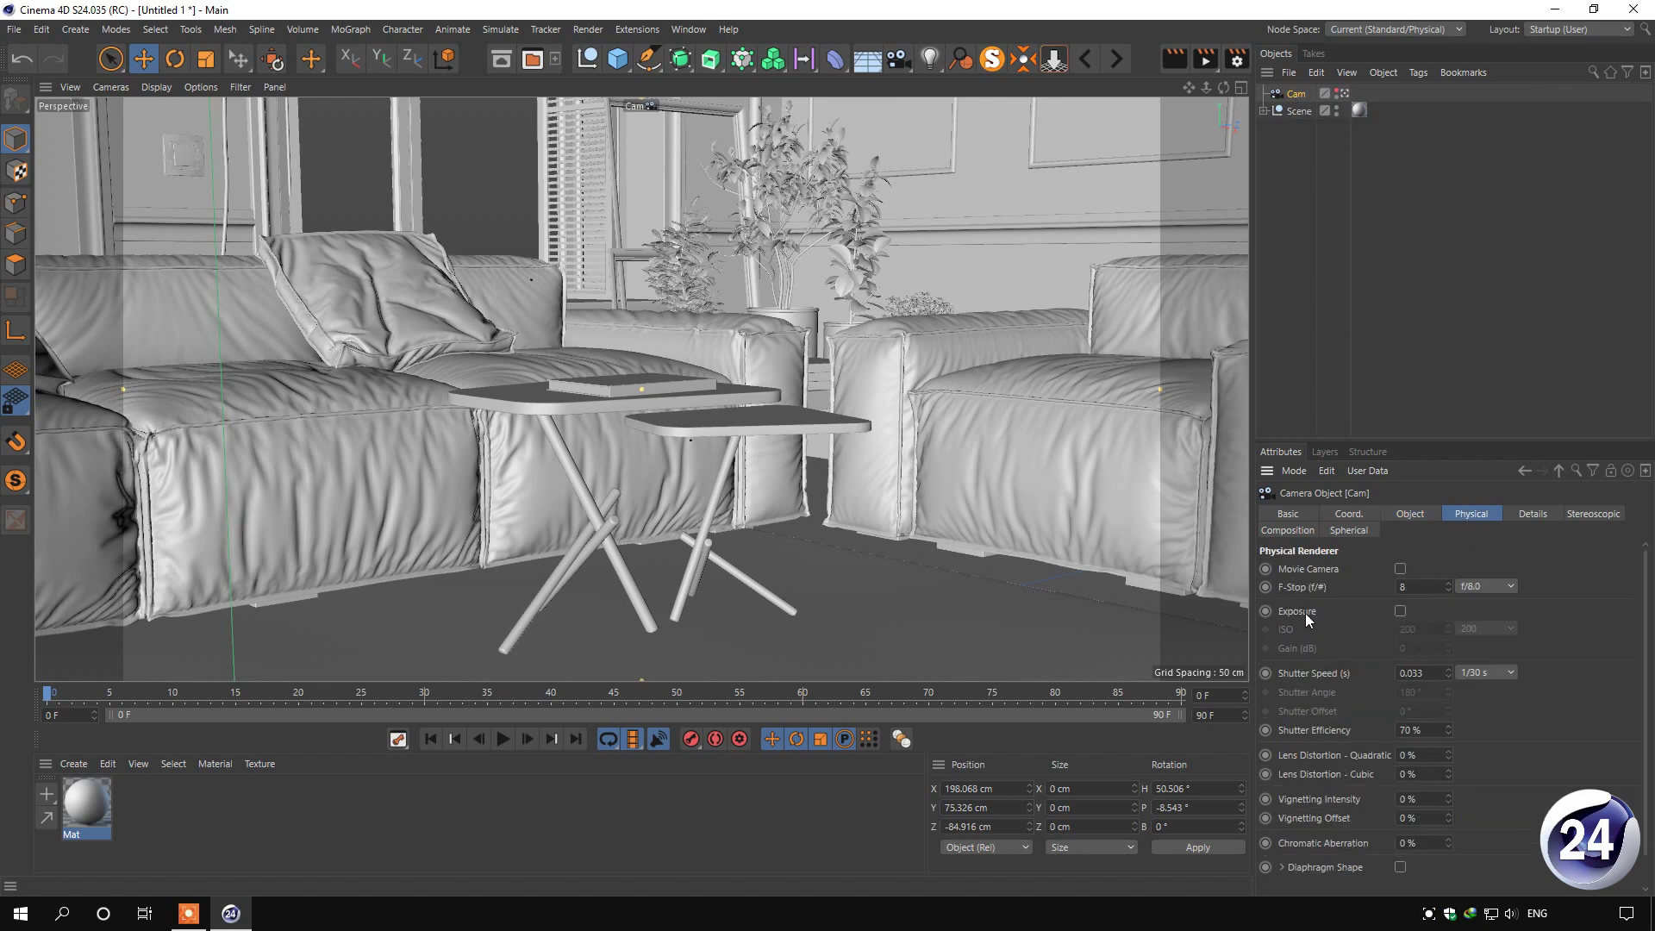
click(1398, 610)
click(1474, 628)
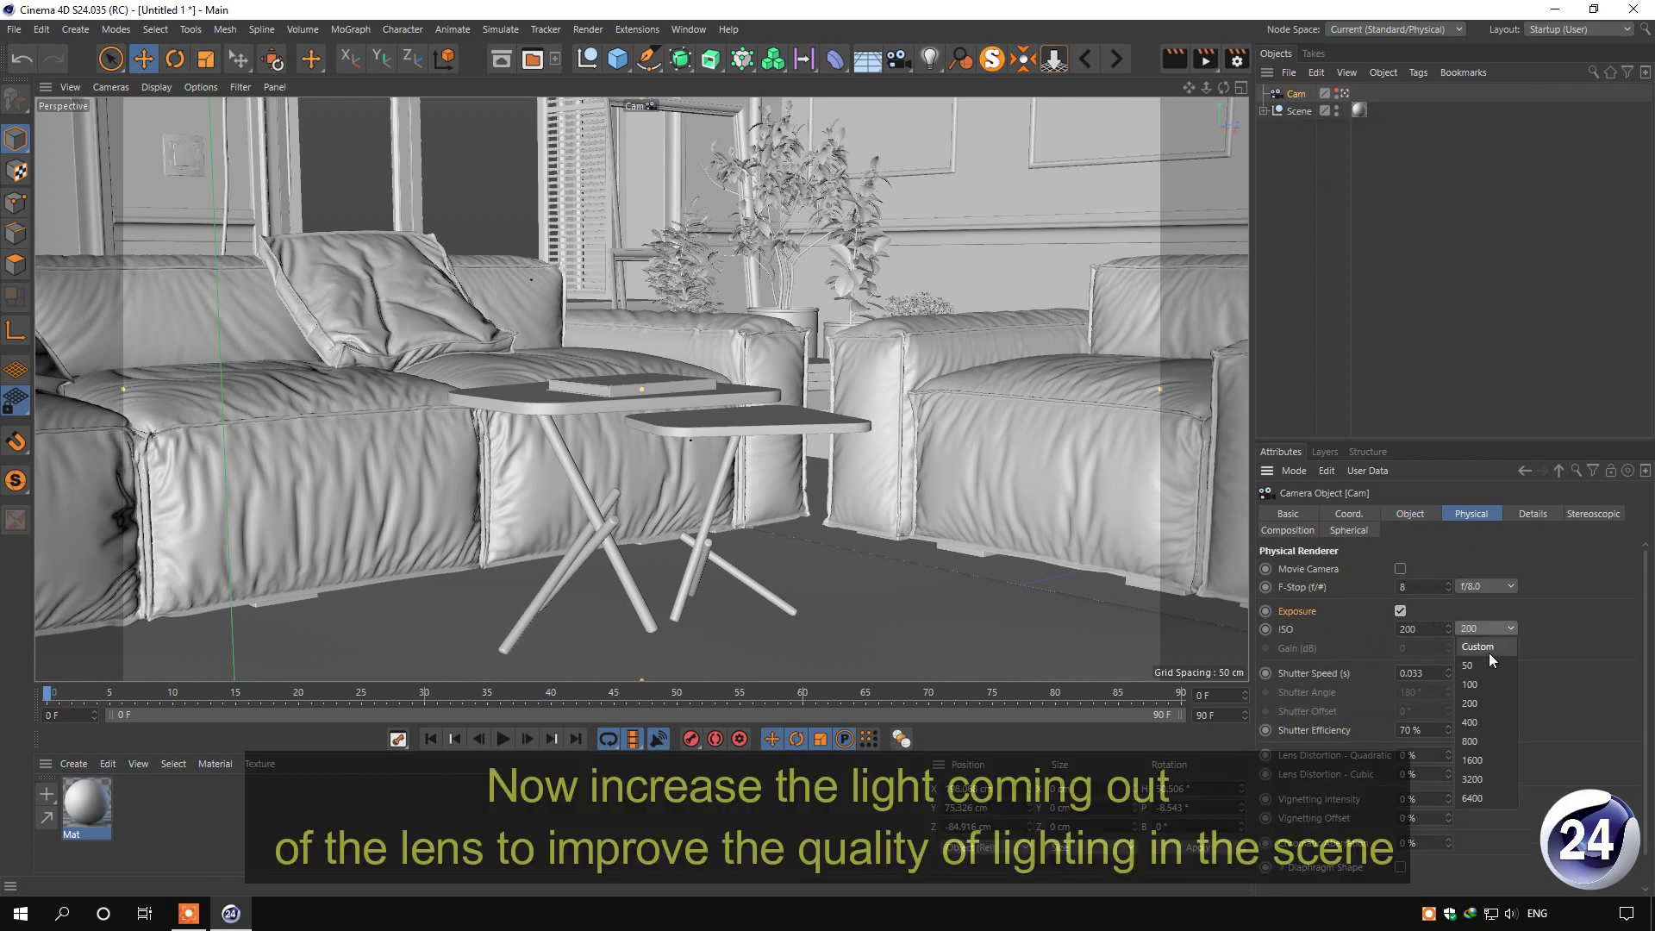
click(1488, 743)
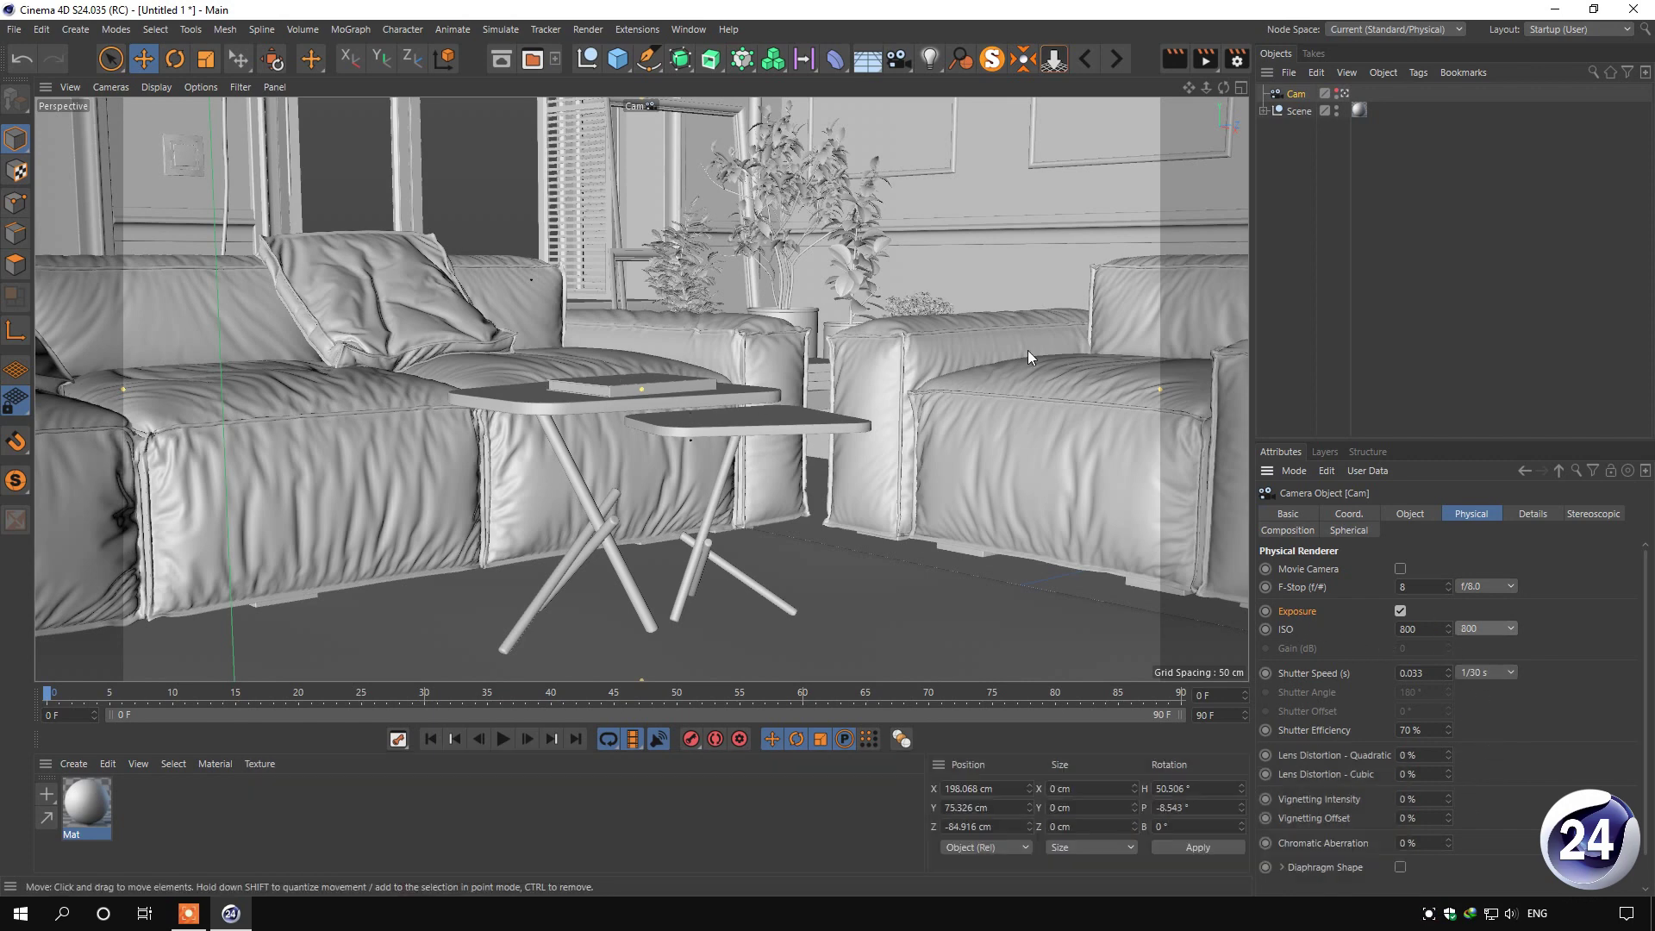
Add a Physical Sky to the scene as the sunlight source, with all four views shown
click(1242, 88)
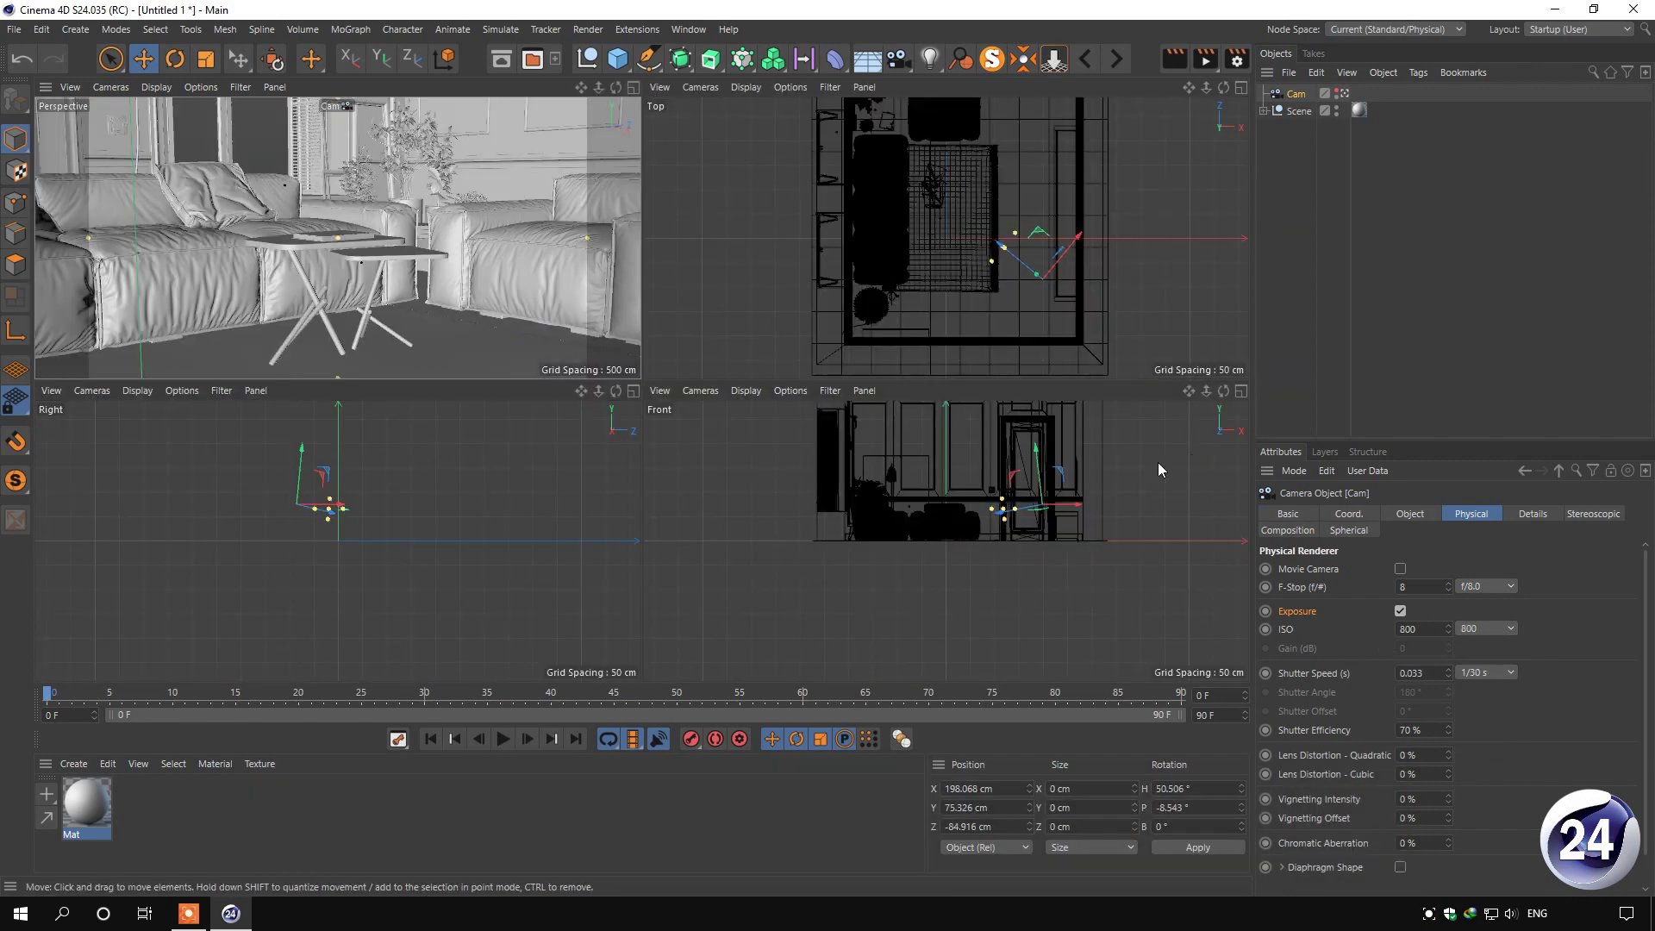
drag(1189, 394, 1165, 444)
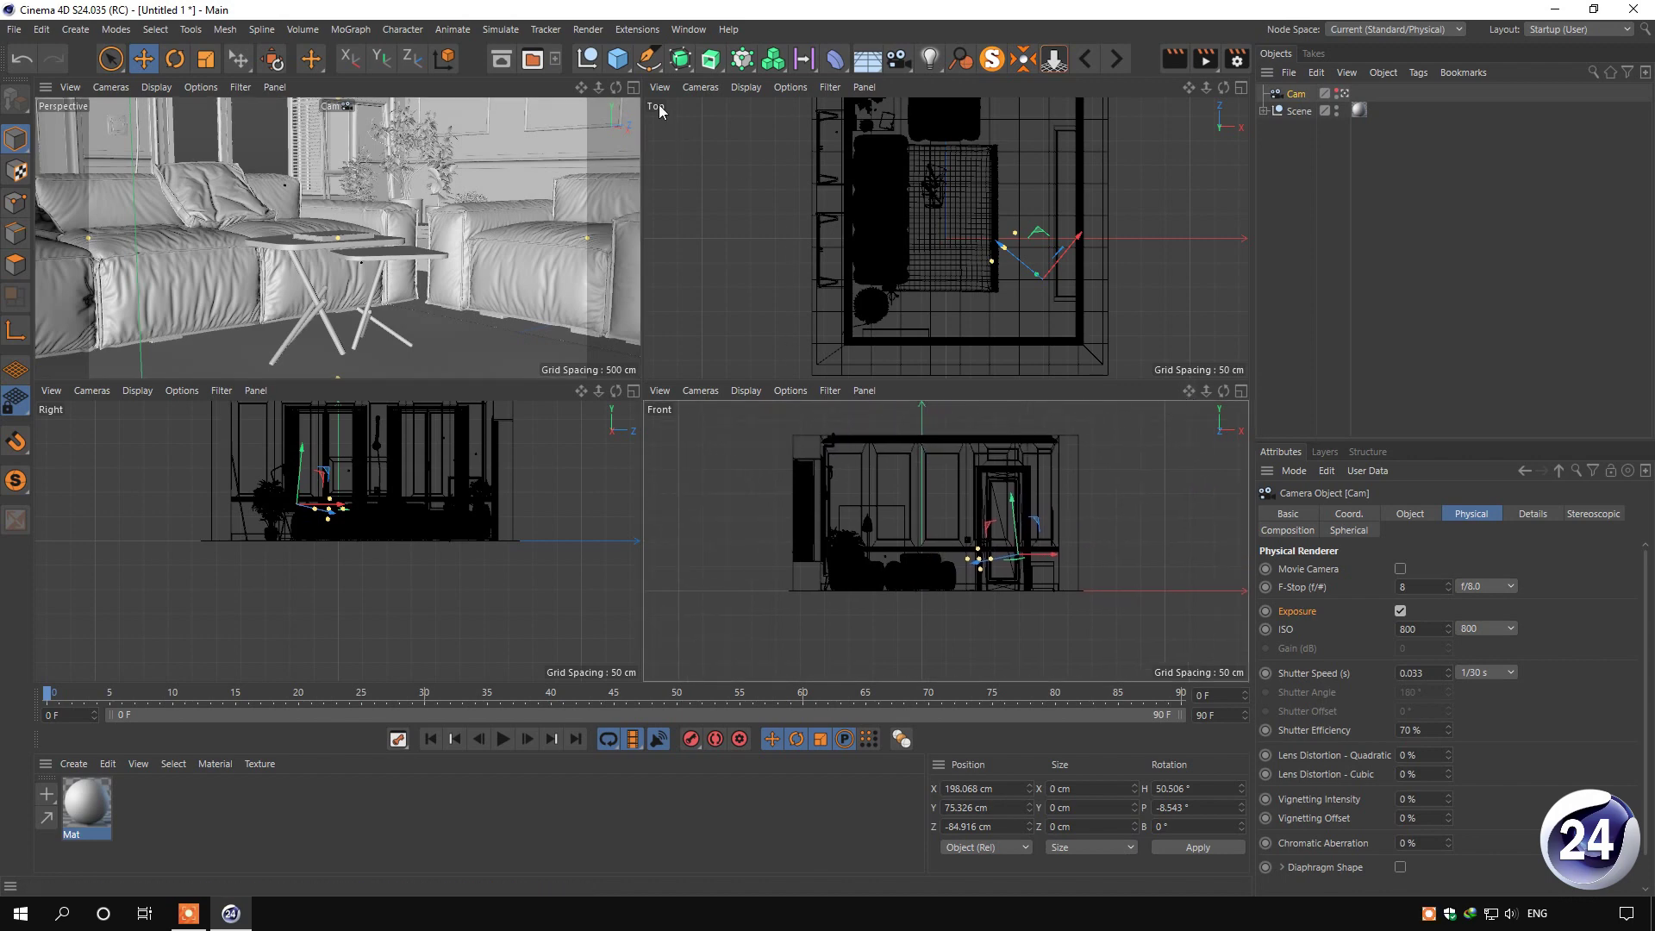
drag(859, 65, 1052, 84)
scroll(939, 577, up, 3)
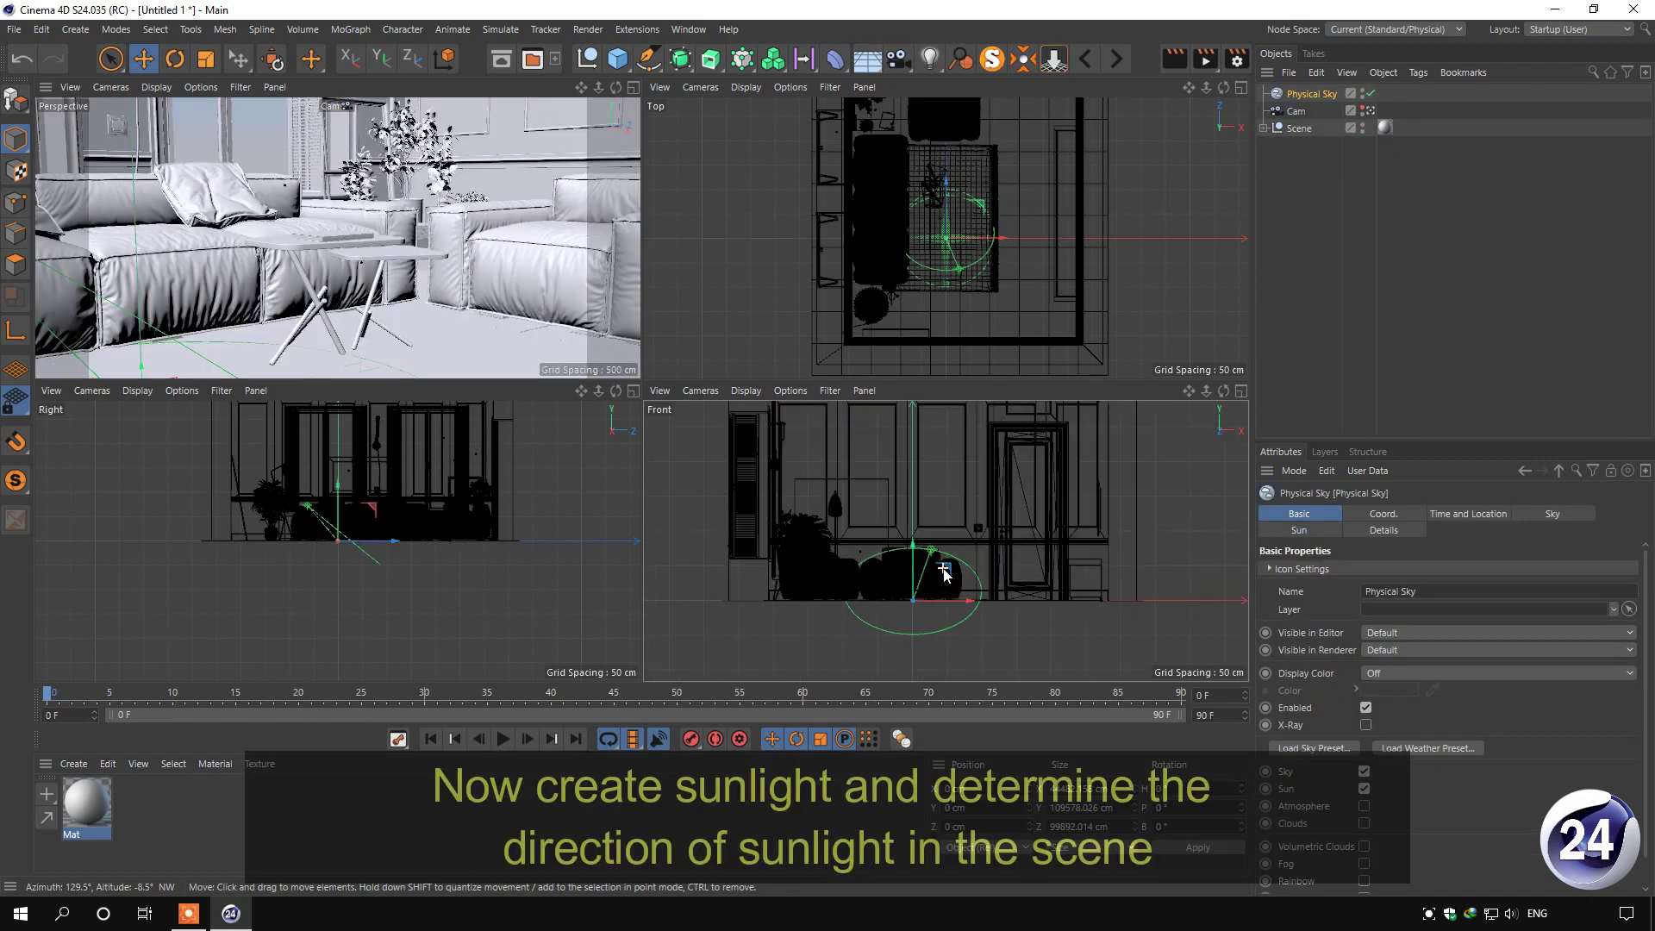
Set the Physical Sky's location to Cairo, Egypt, Africa
click(1444, 517)
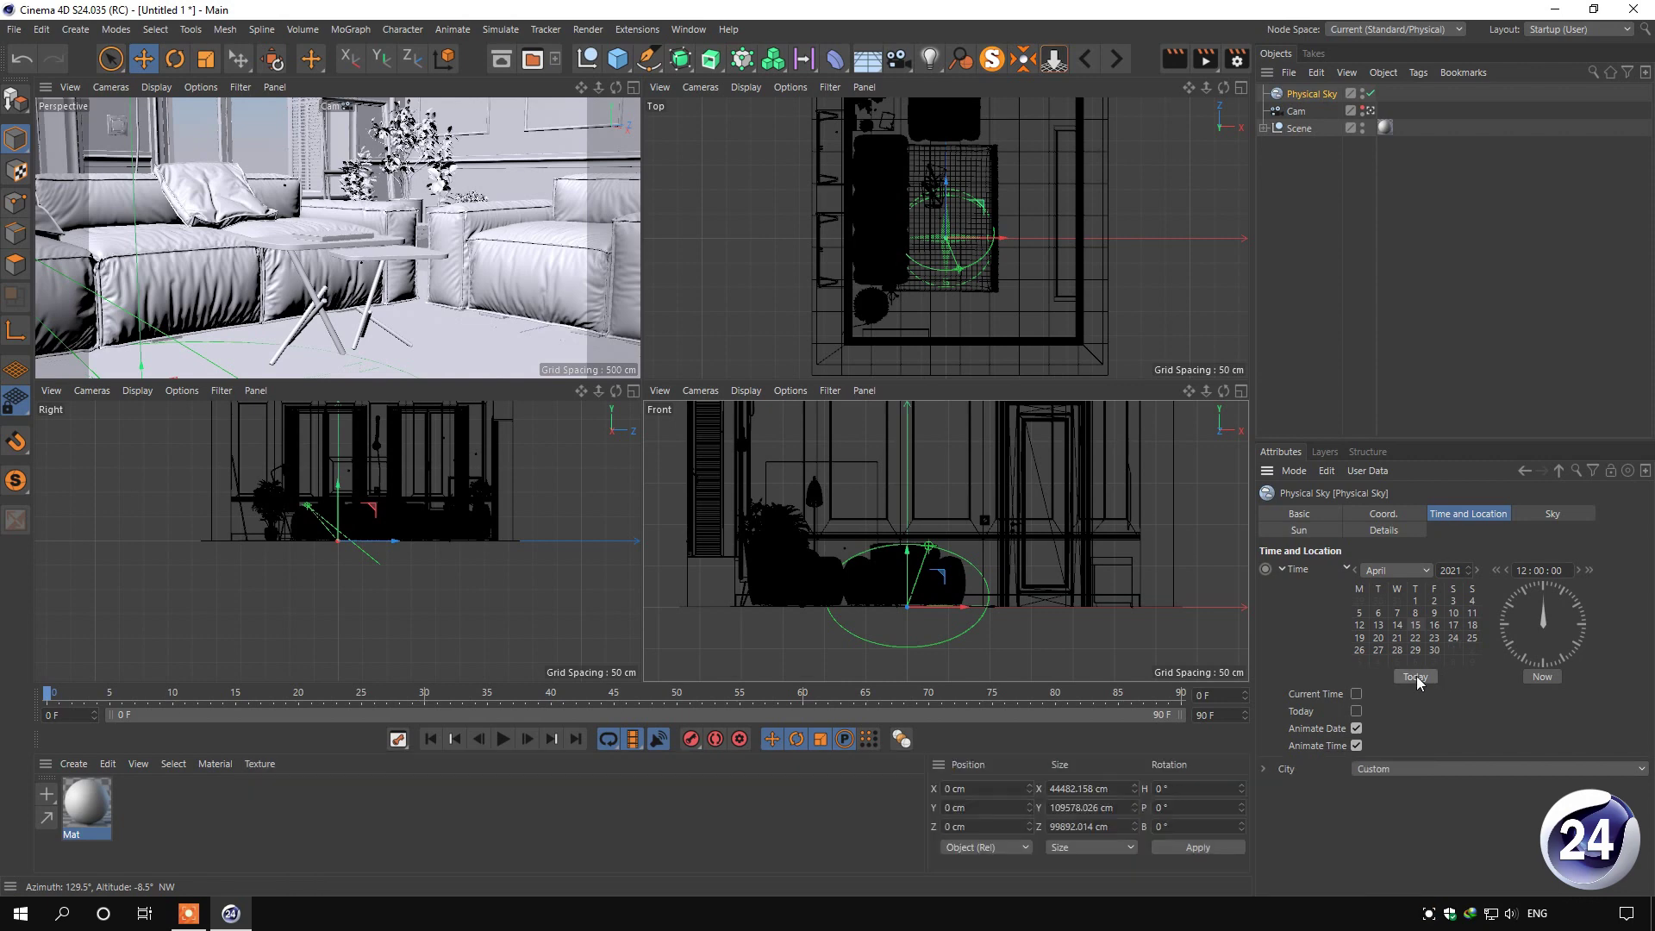
click(1389, 768)
mouse_move(1410, 772)
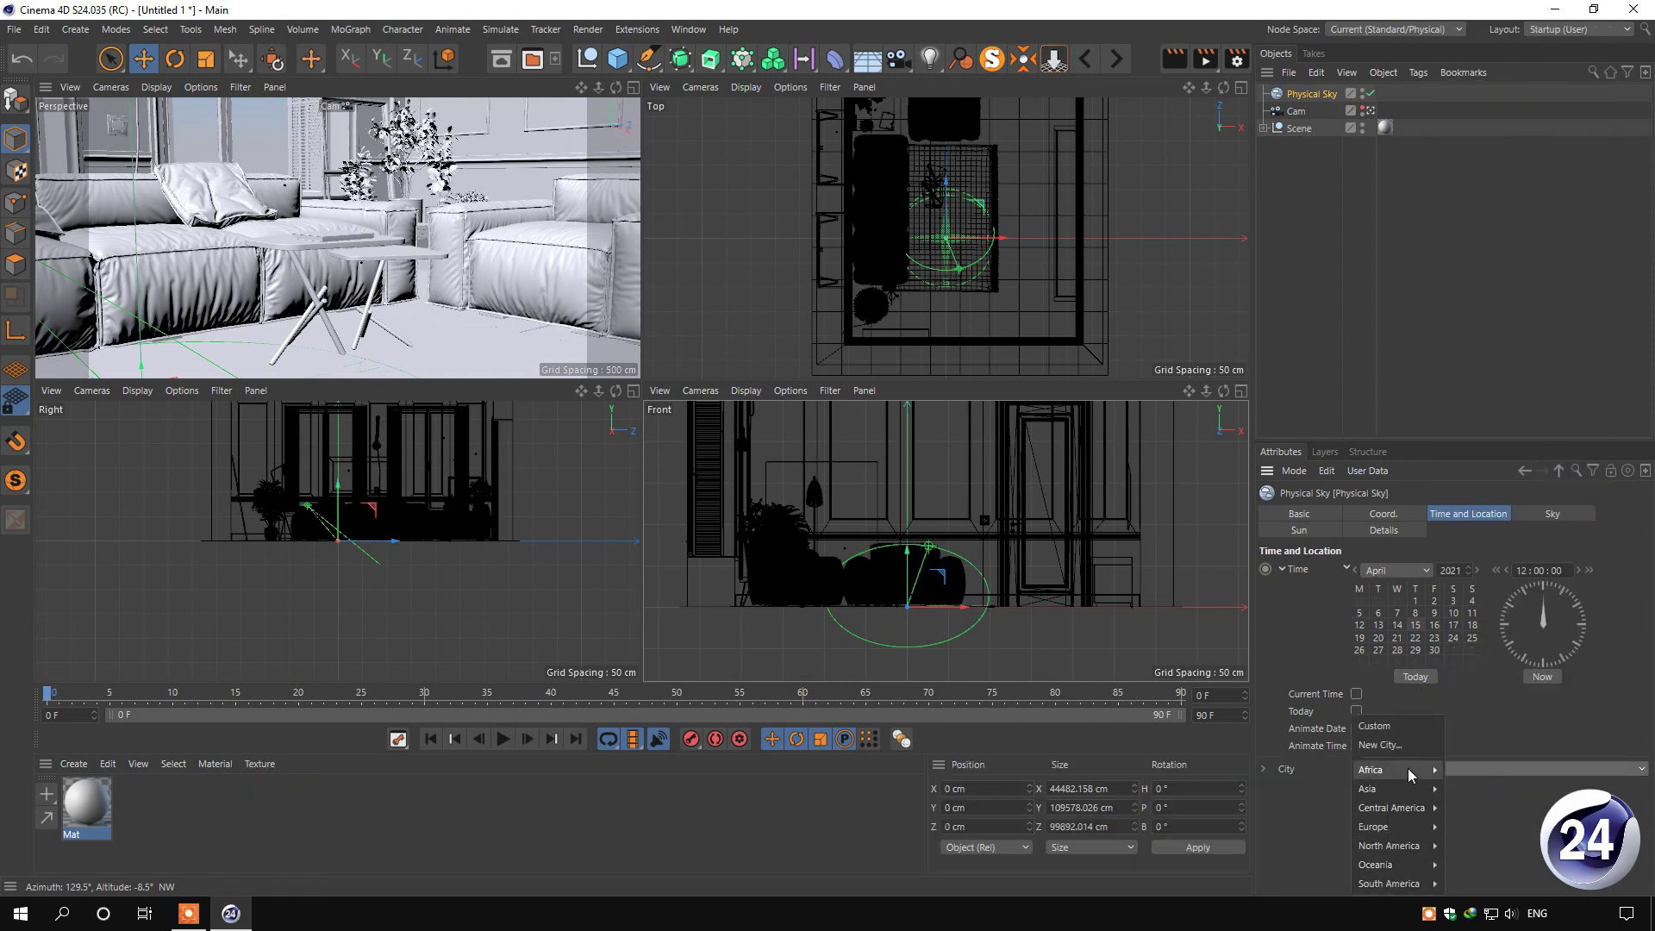
mouse_move(1479, 769)
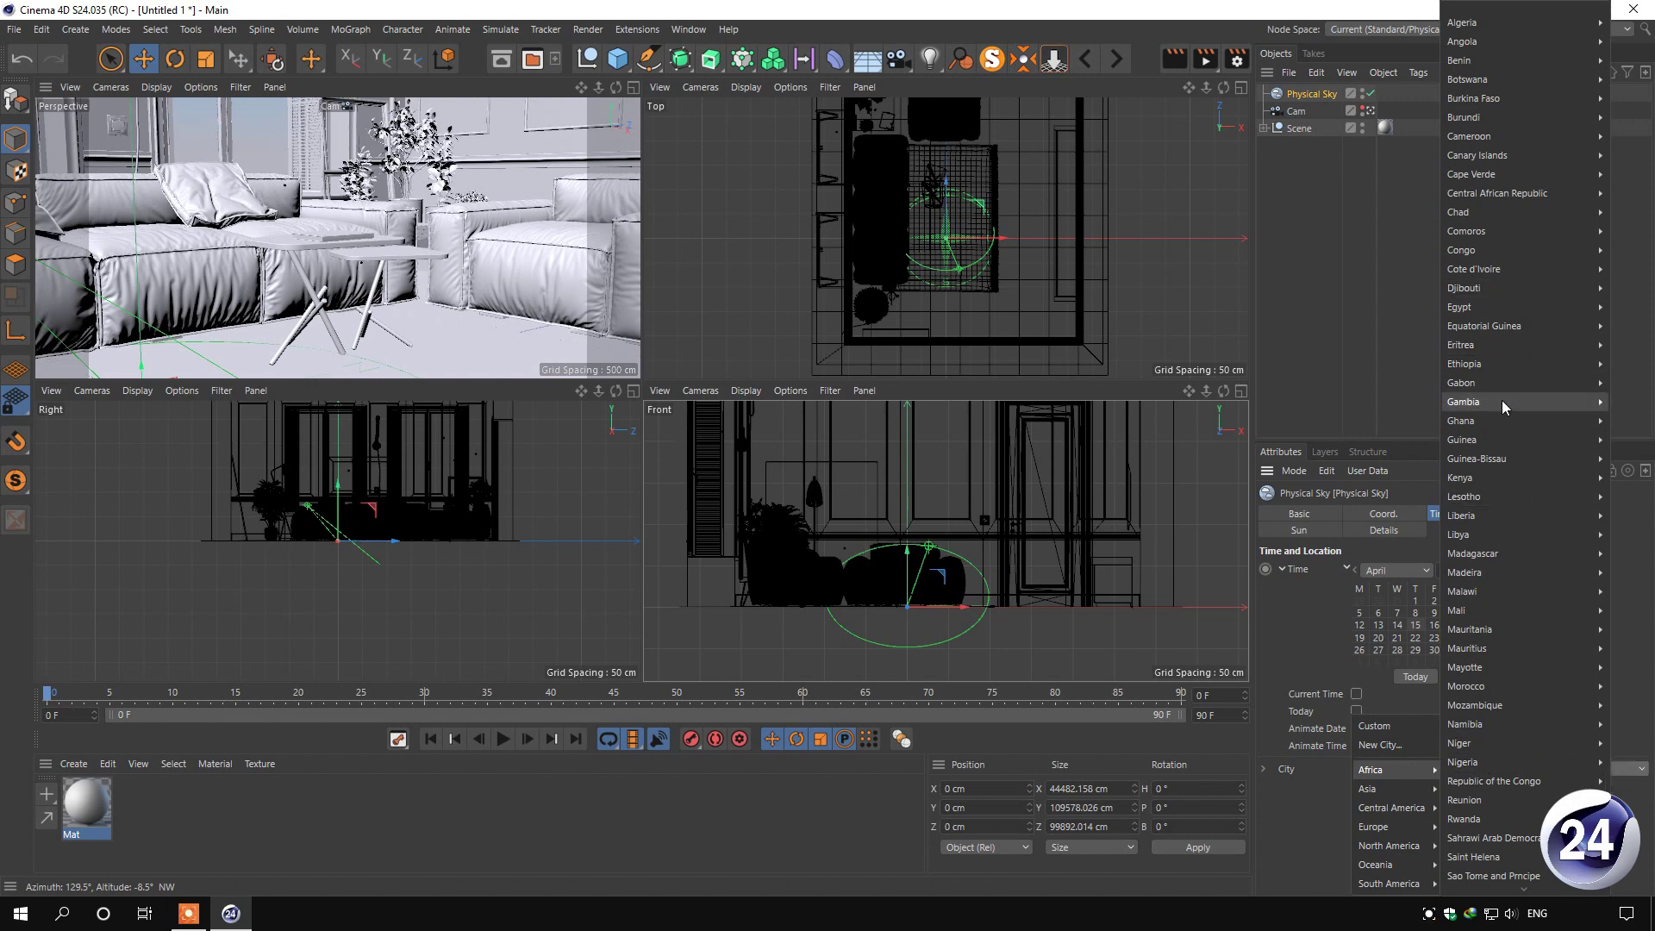
mouse_move(1436, 307)
click(1414, 344)
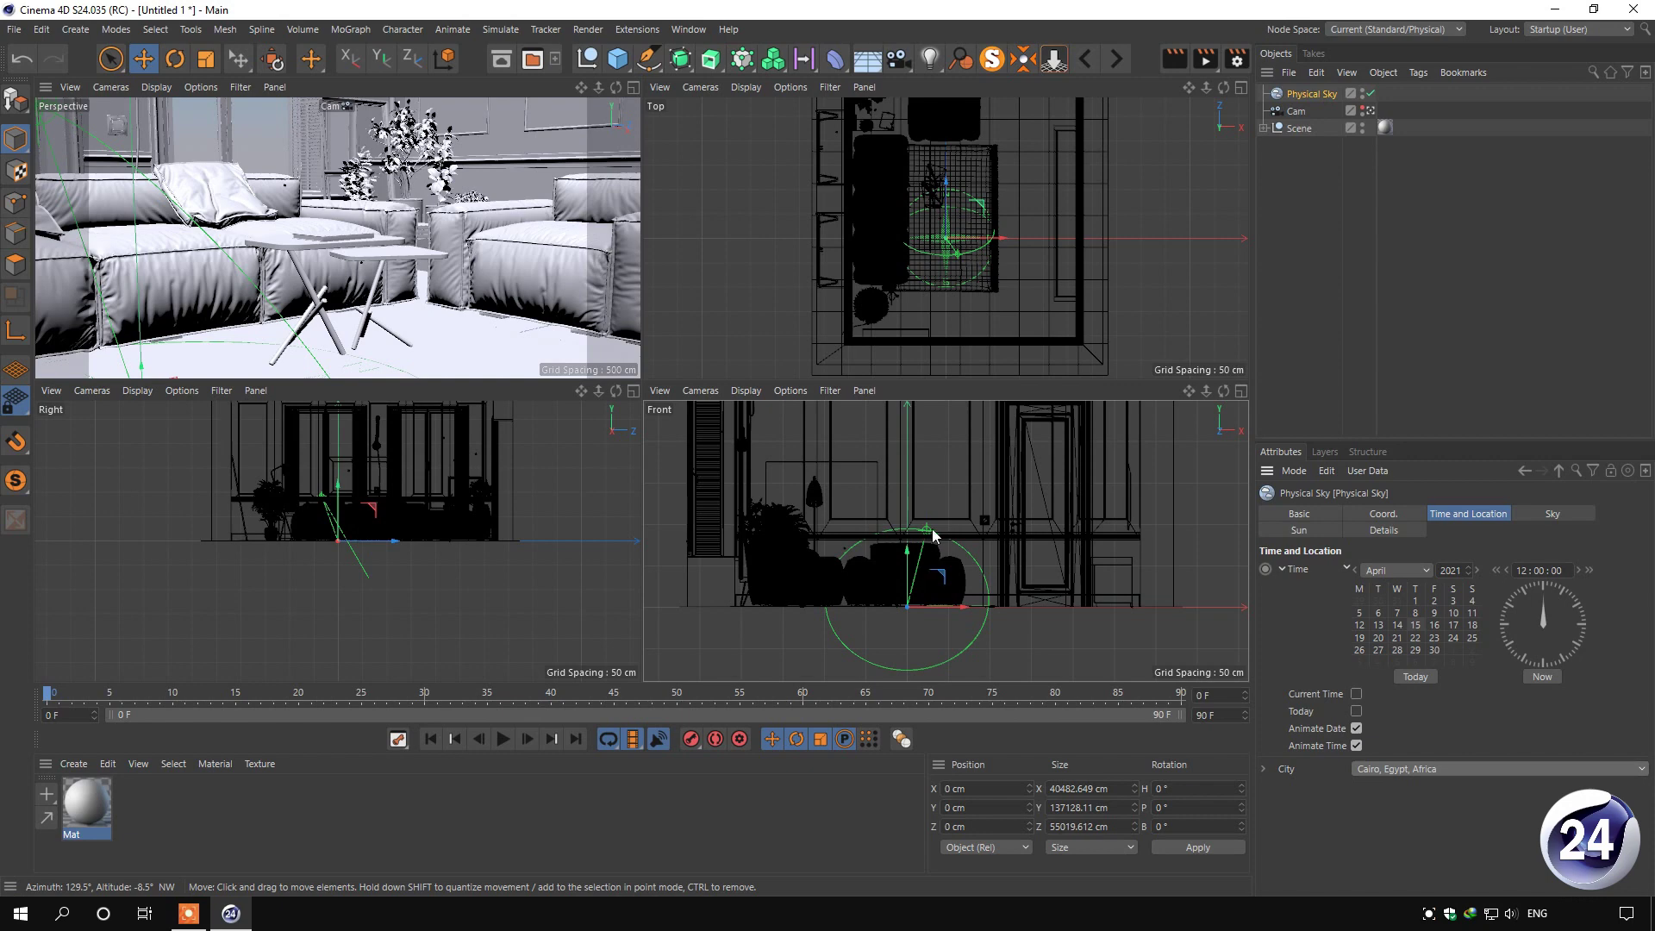
Rotate the Physical Sky to a heading of -95° to set the sunlight direction
click(1417, 516)
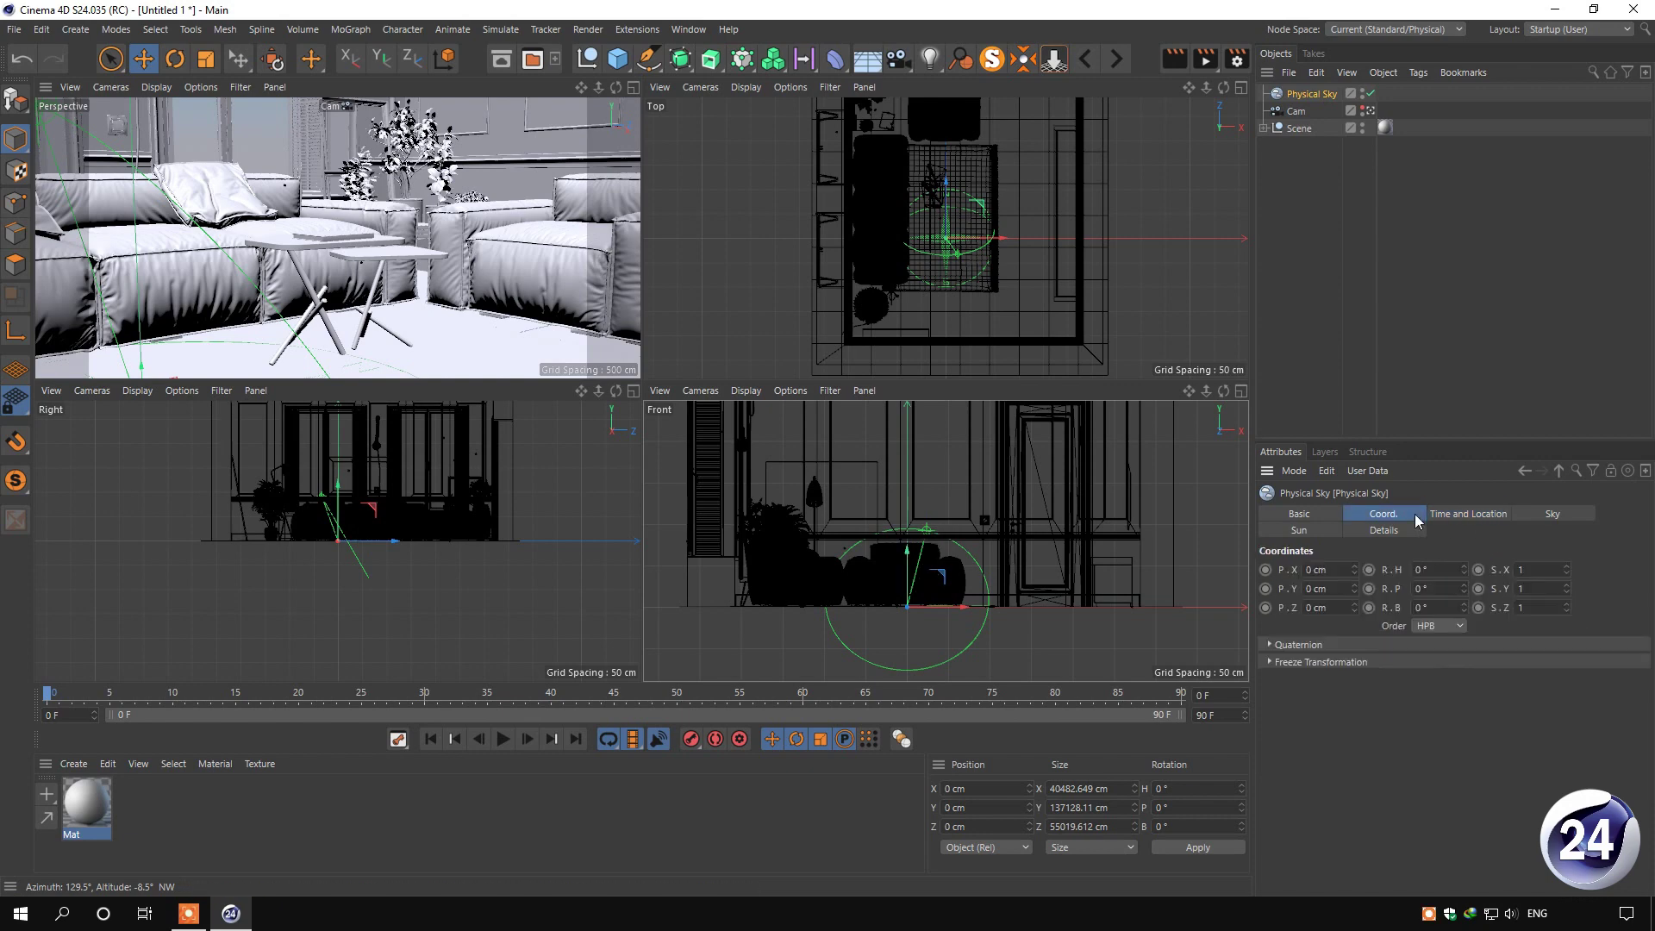
click(1463, 567)
drag(1463, 570, 1463, 687)
key(Return)
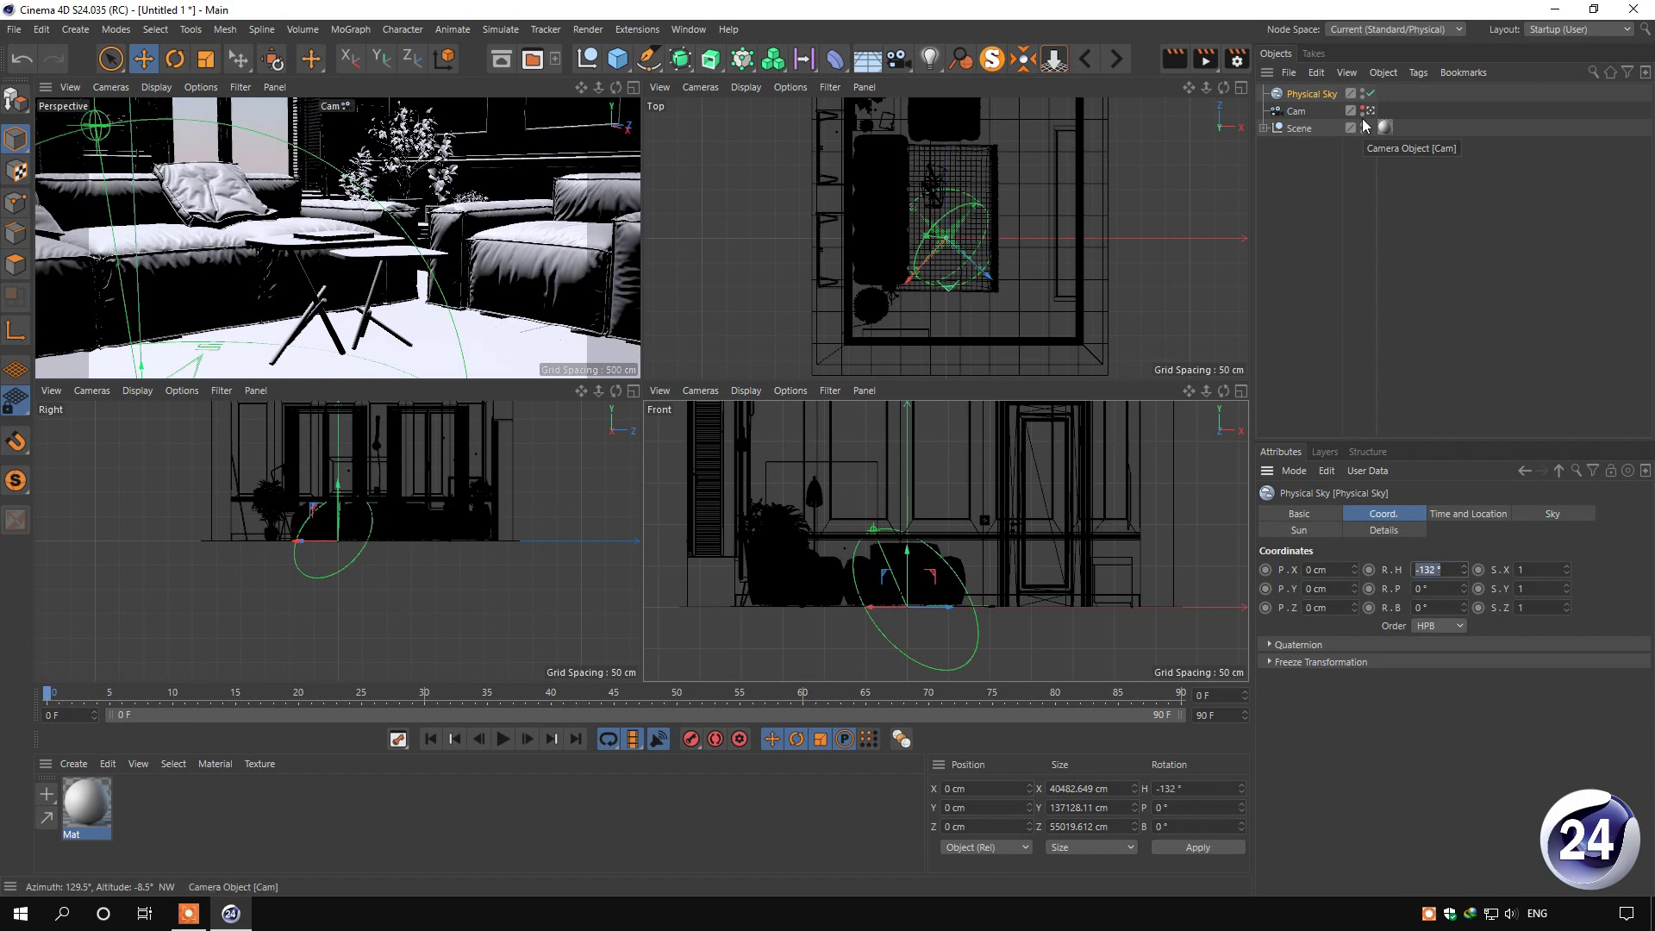
text(-95)
key(Return)
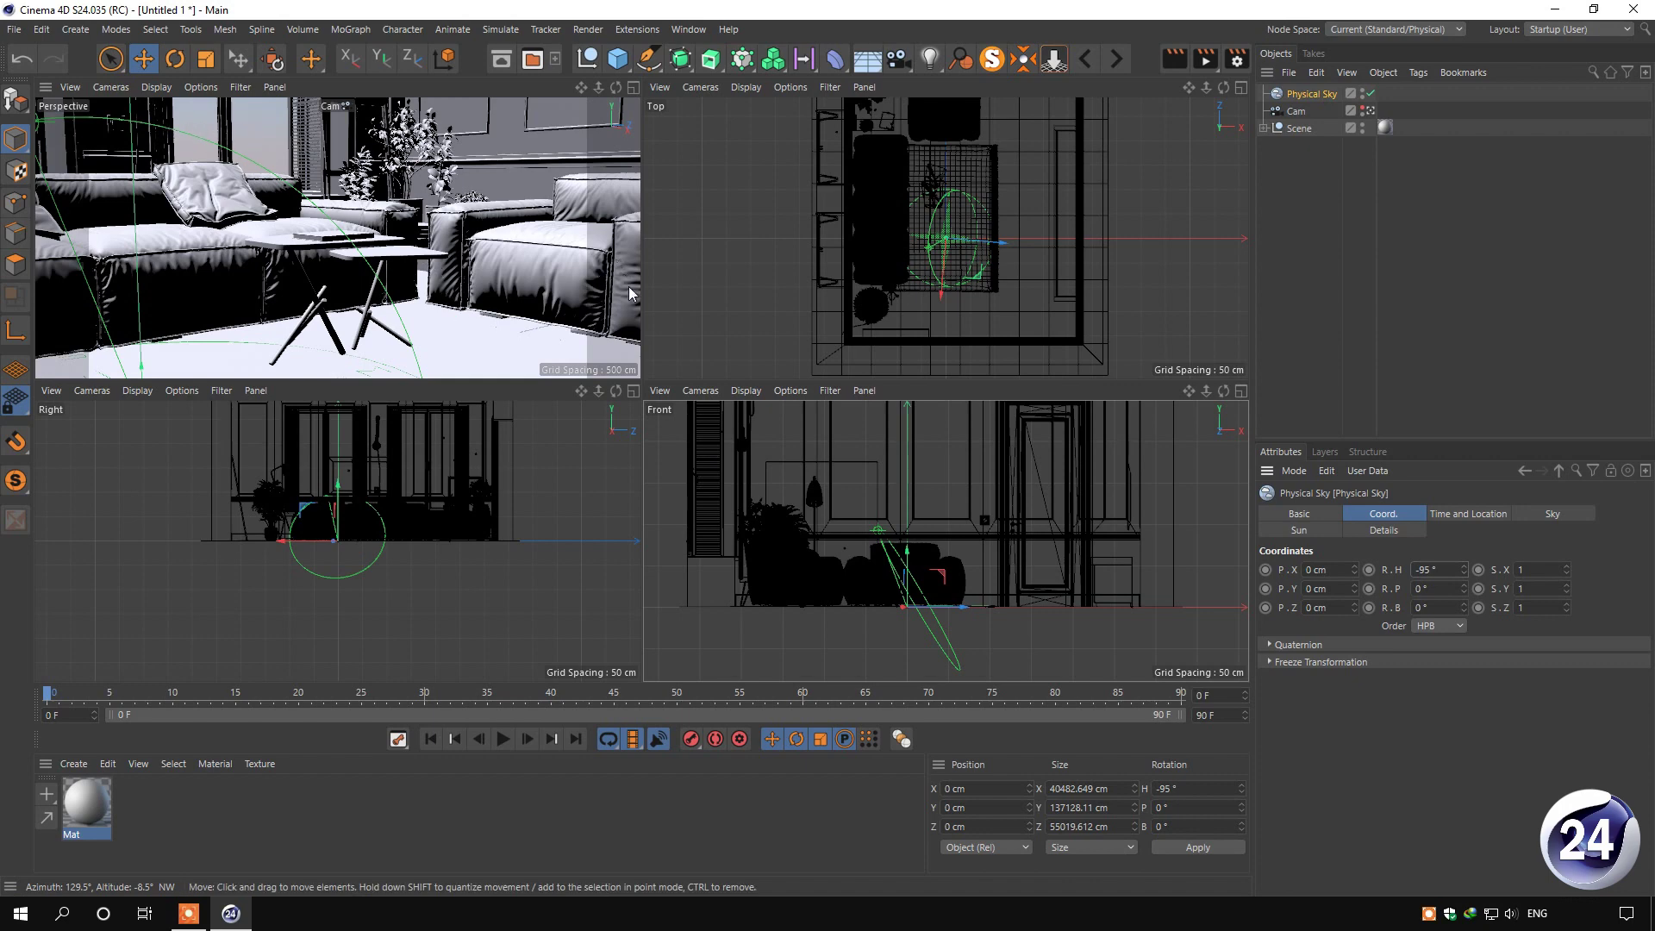
Leave the Cam camera for the default view of the whole room and add a Cylinder with its caps disabled
click(633, 87)
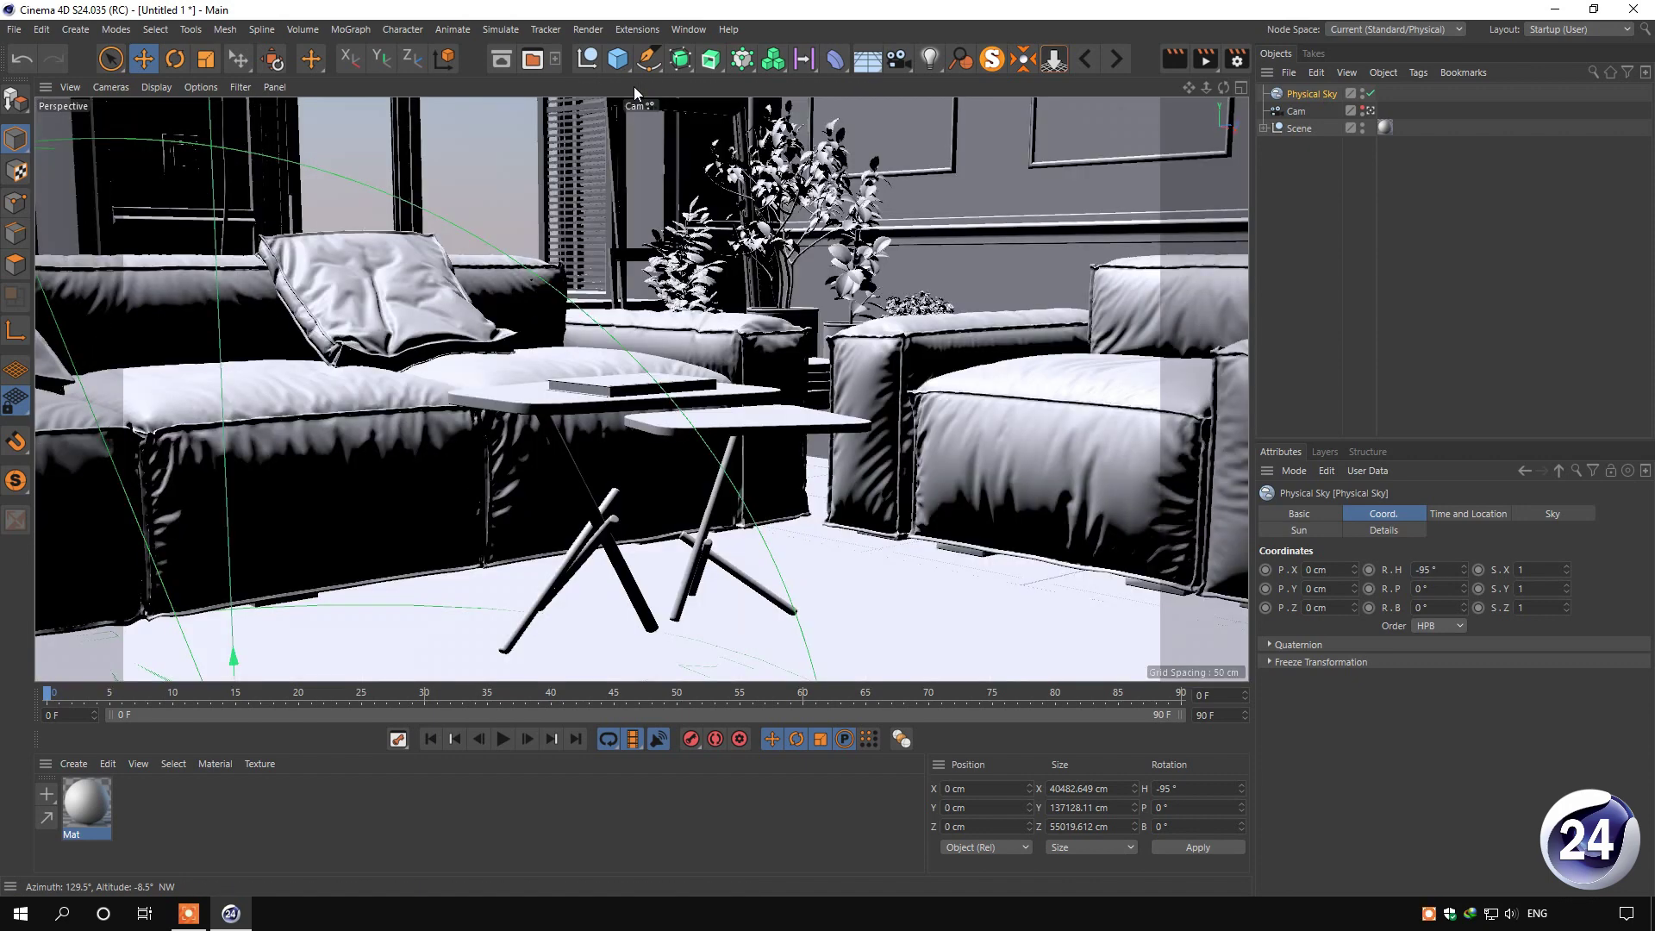
click(1370, 111)
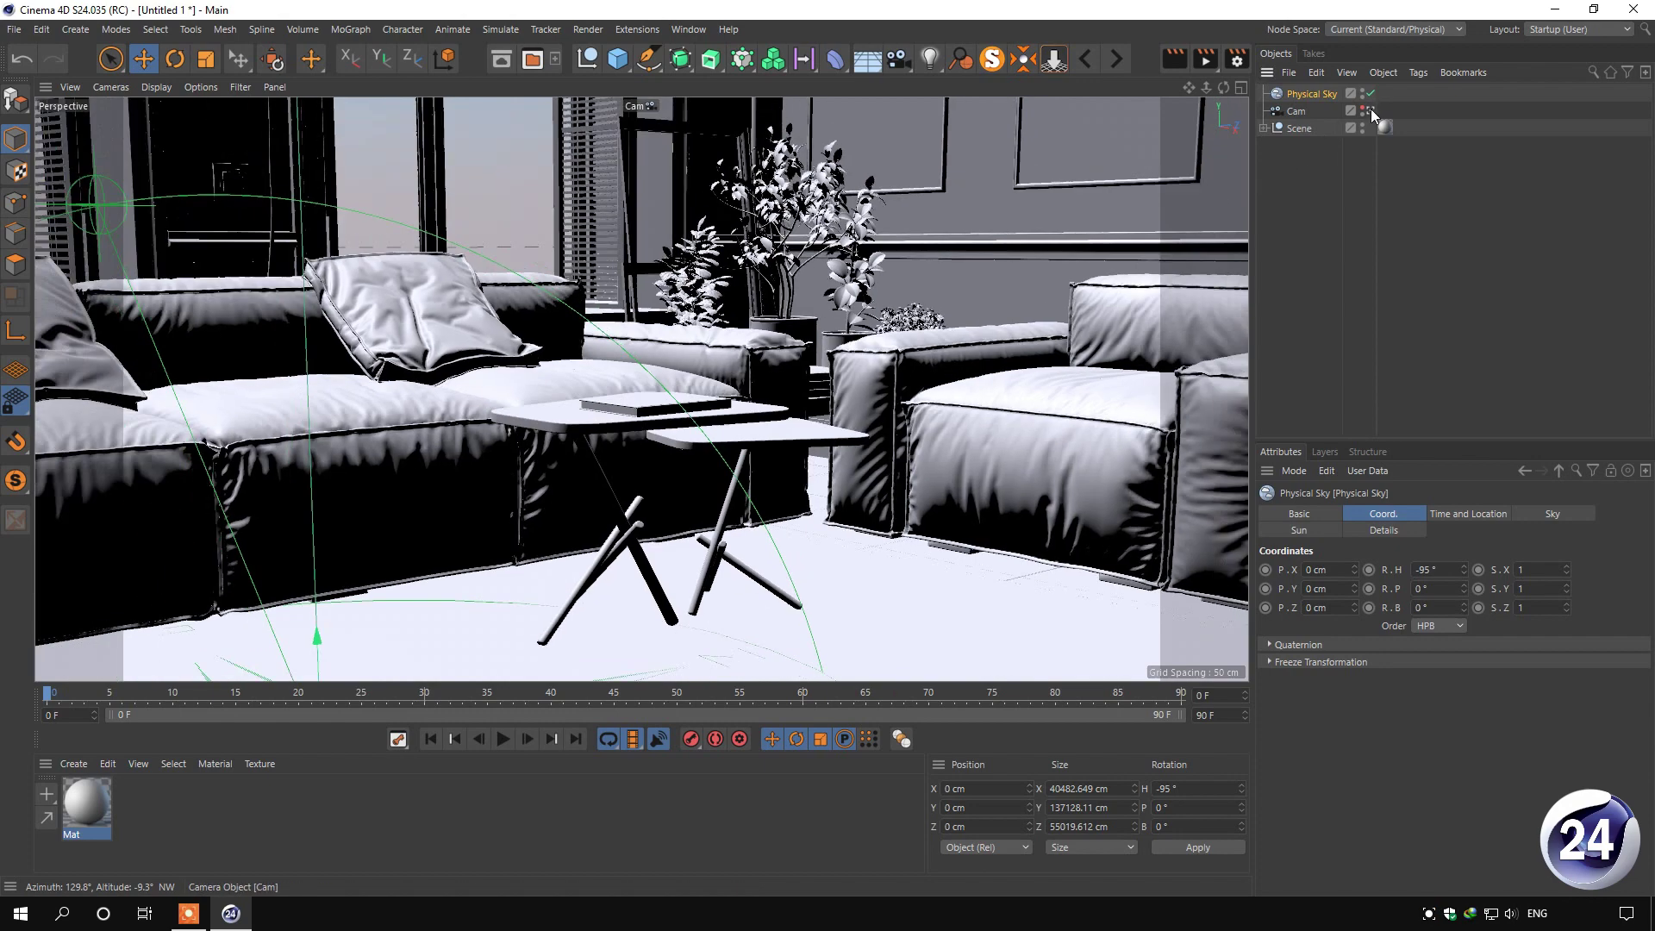
click(1370, 110)
drag(1205, 88, 1112, 214)
drag(1223, 88, 1253, 116)
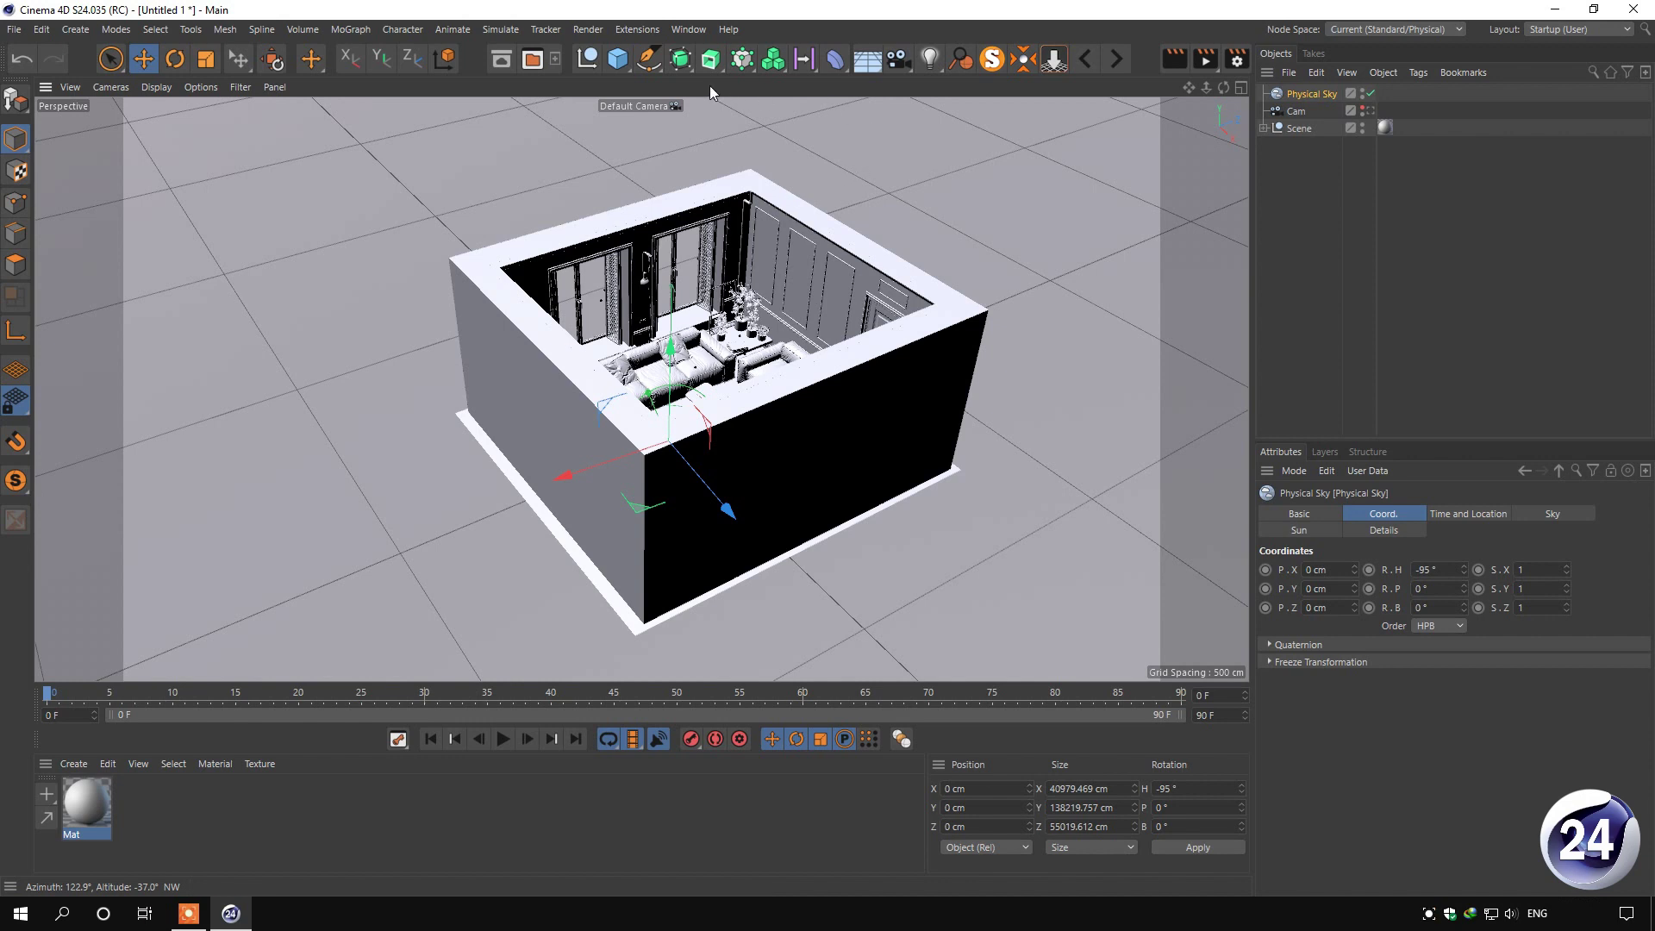
click(617, 58)
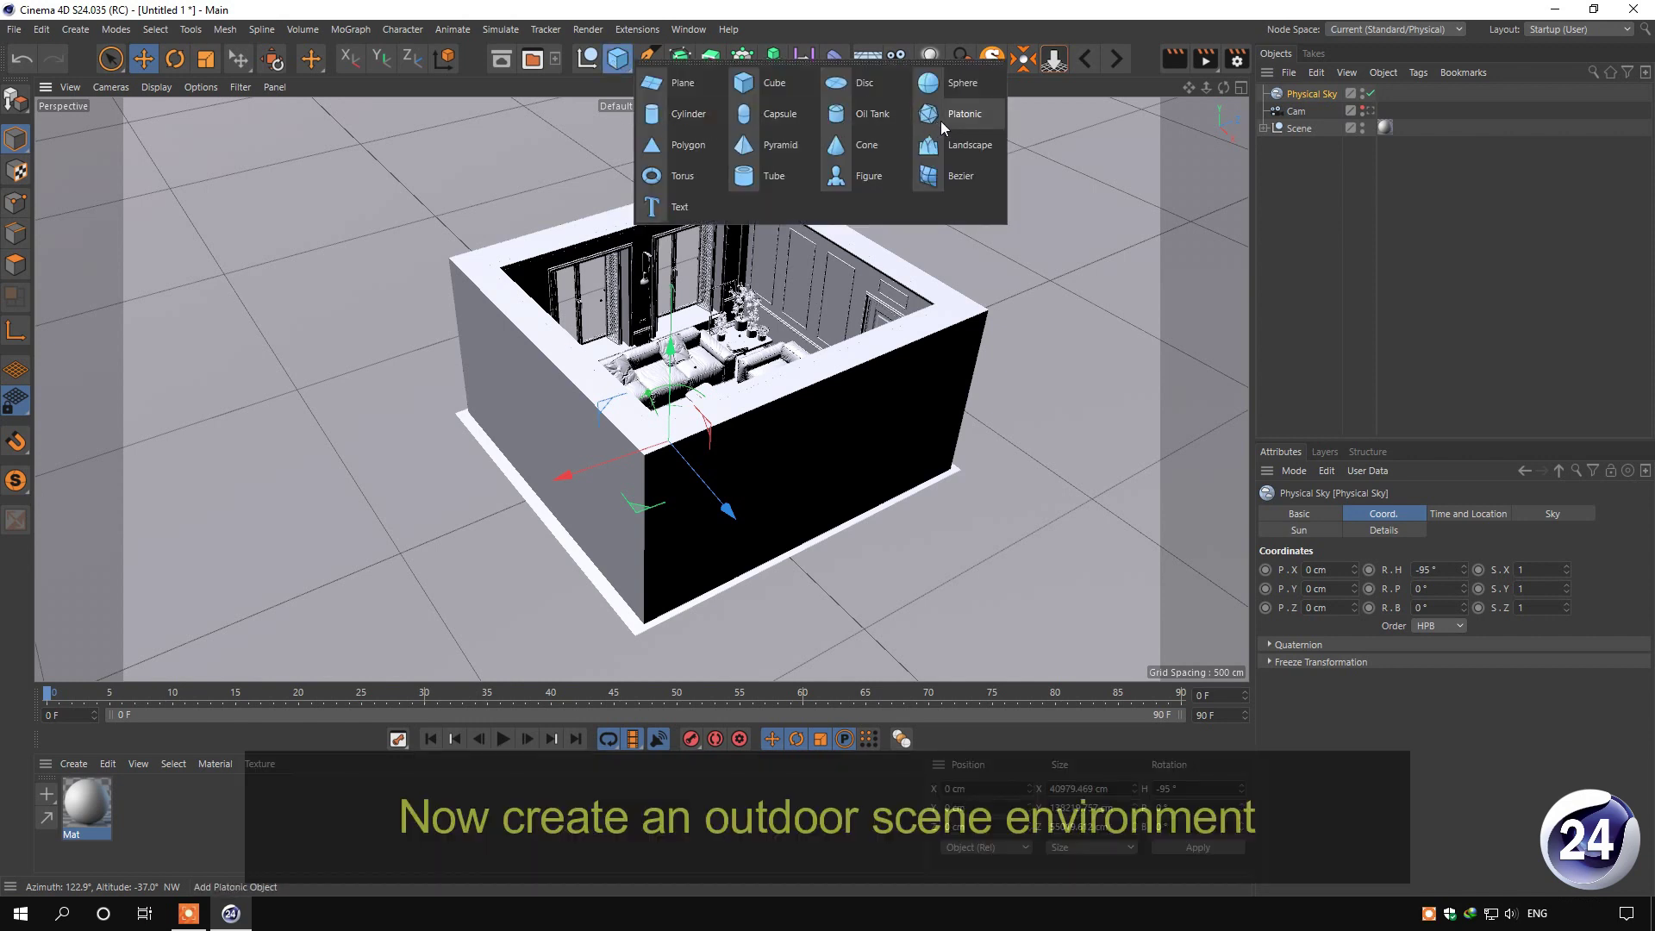
click(687, 115)
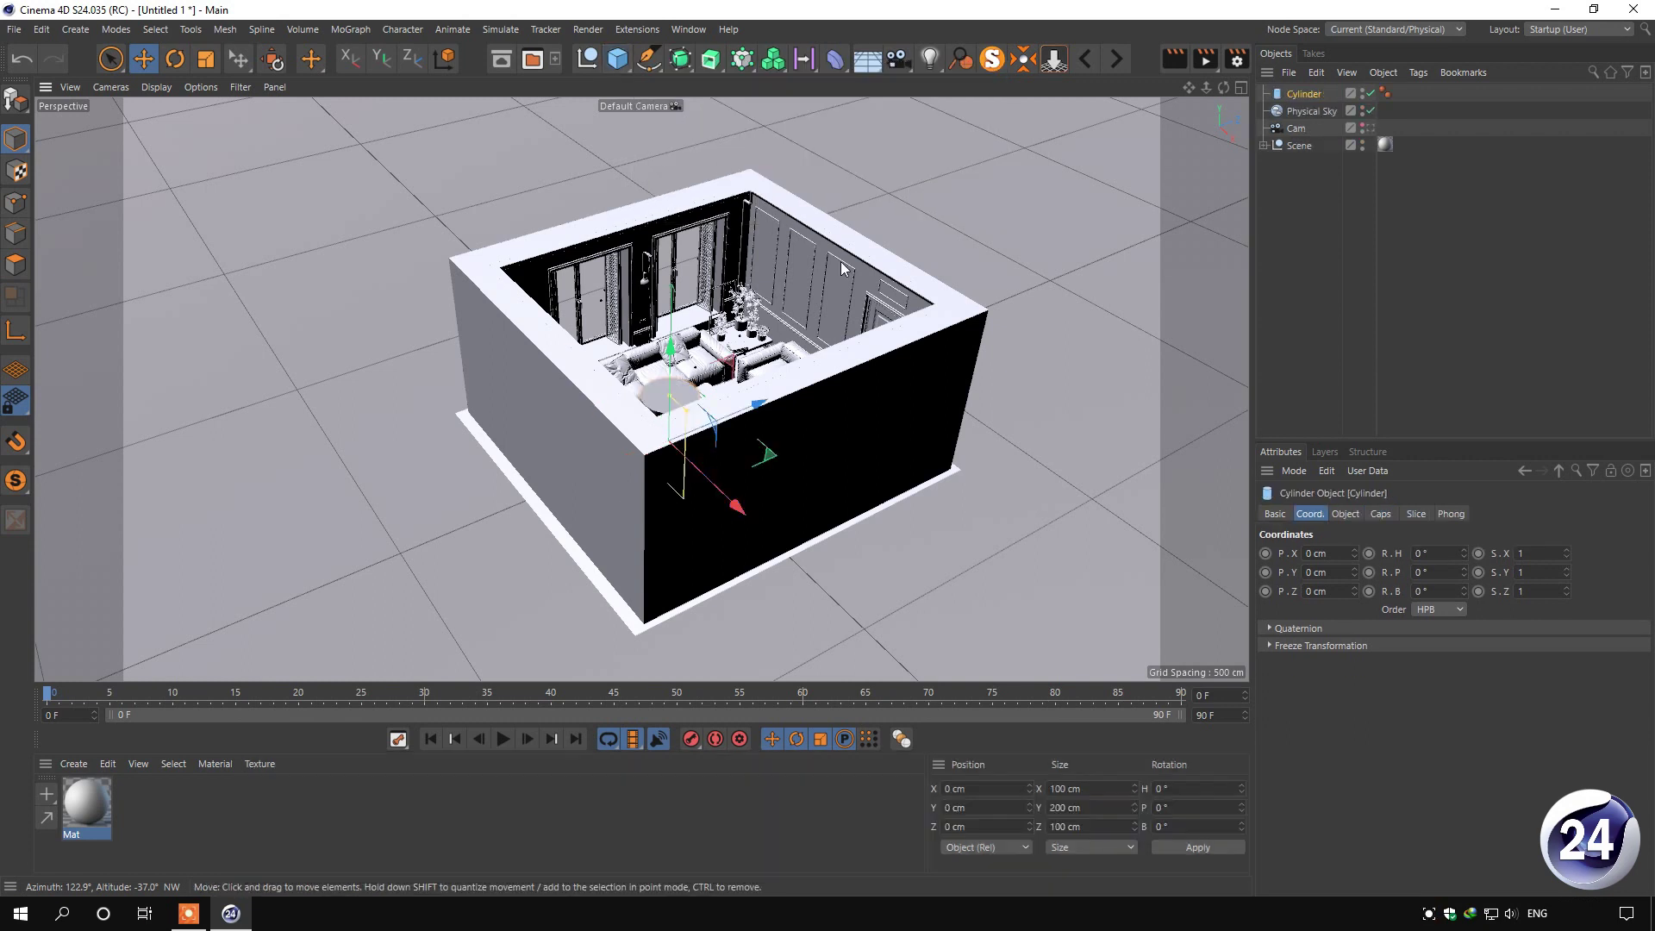
click(1377, 515)
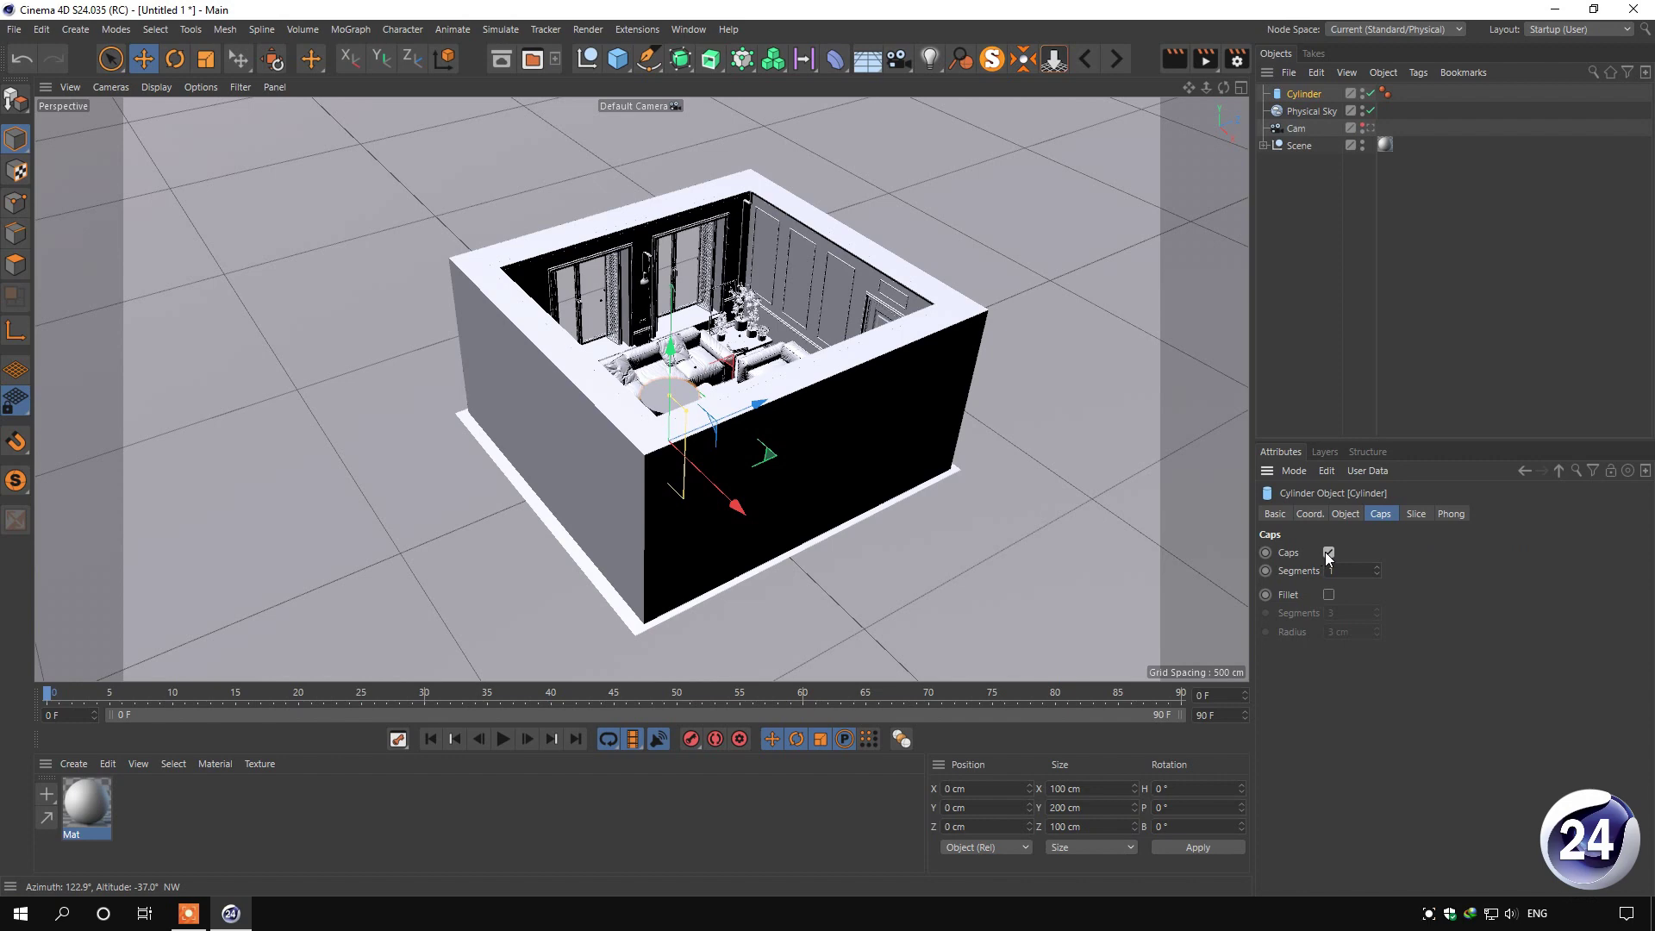
click(1329, 552)
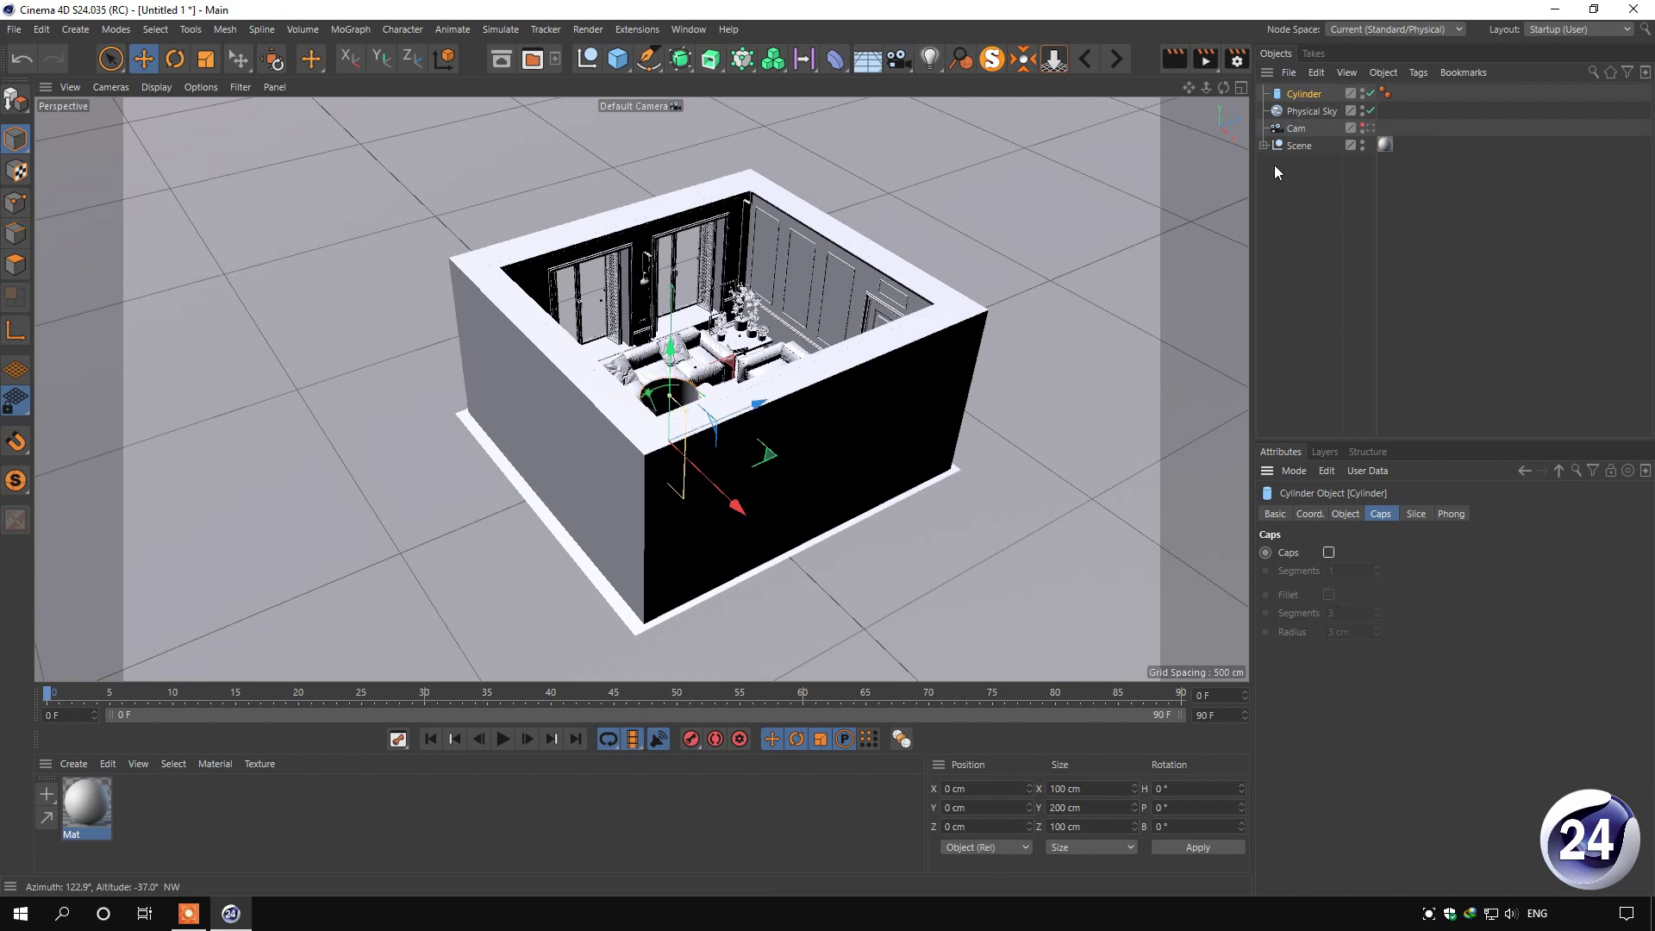
Enlarge the cylinder around the room to a radius of about 593 cm and set its rotation segments to 100
click(1240, 86)
click(1241, 86)
scroll(659, 353, down, 8)
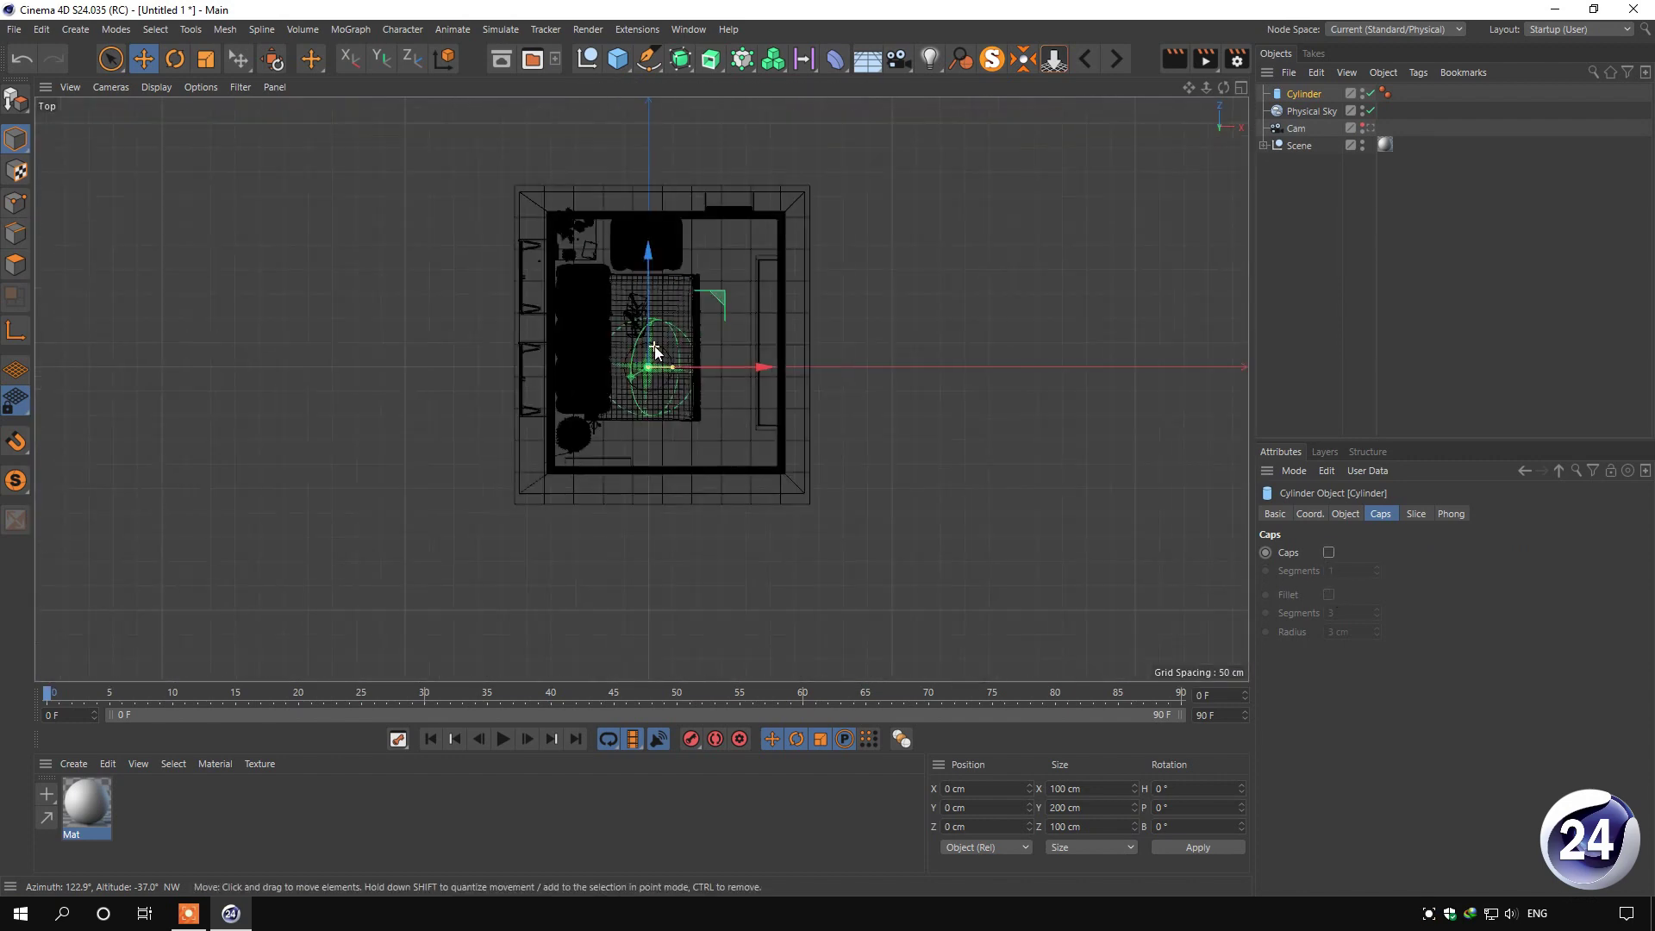
drag(668, 362, 849, 360)
click(1345, 514)
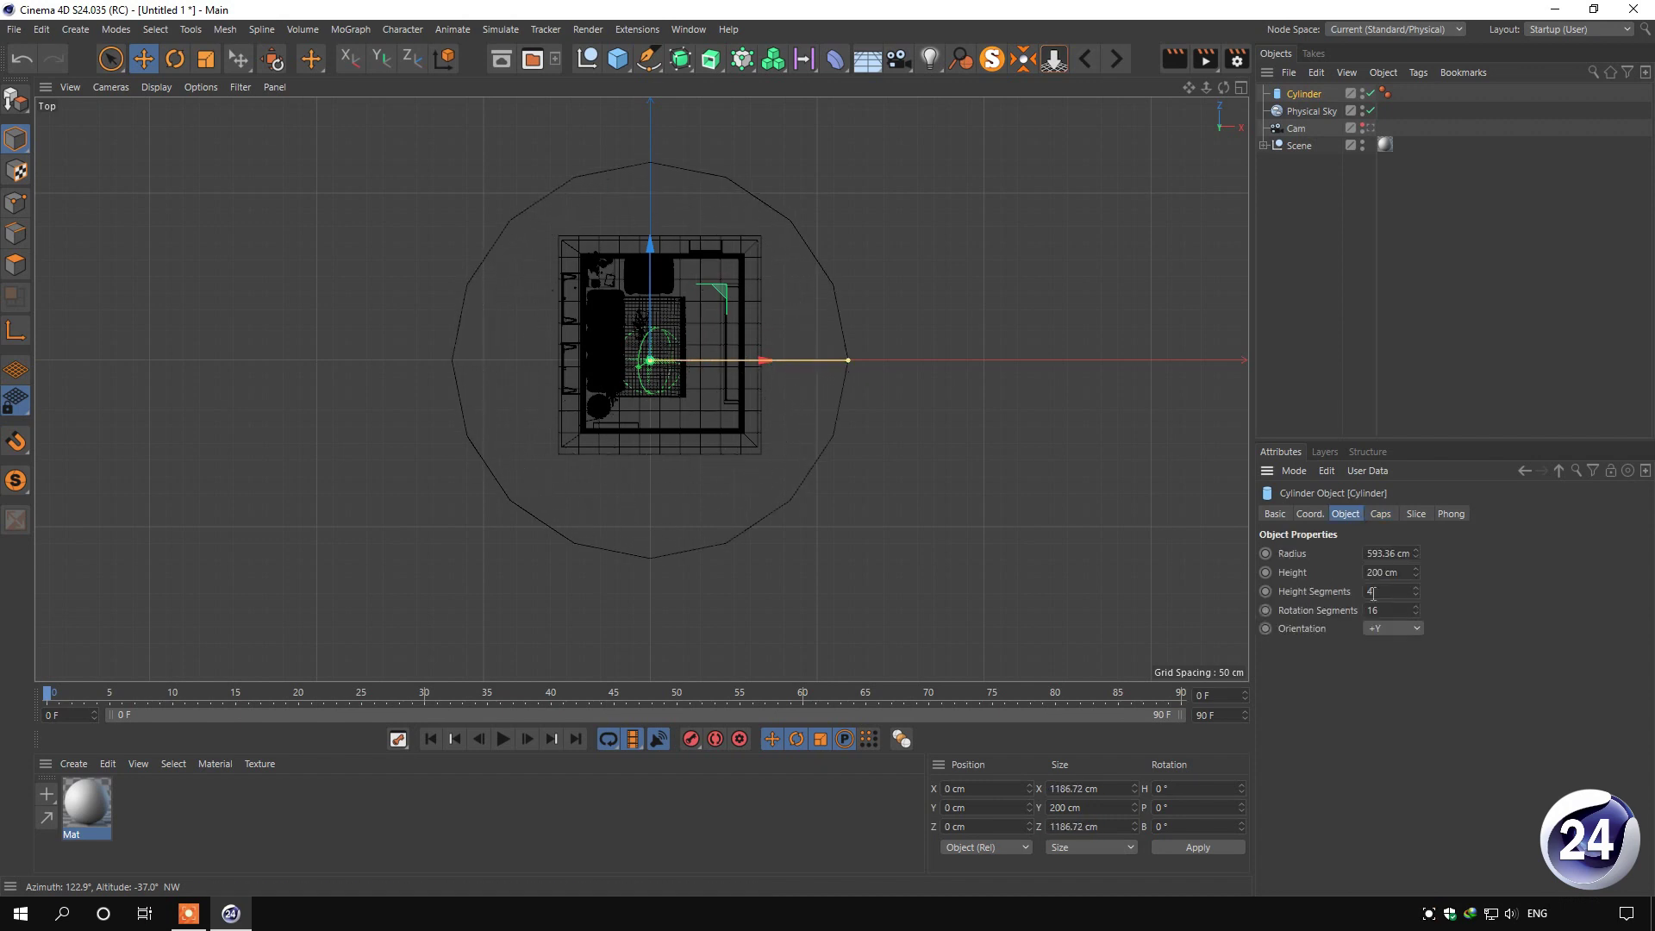
click(1388, 610)
text(100)
key(Return)
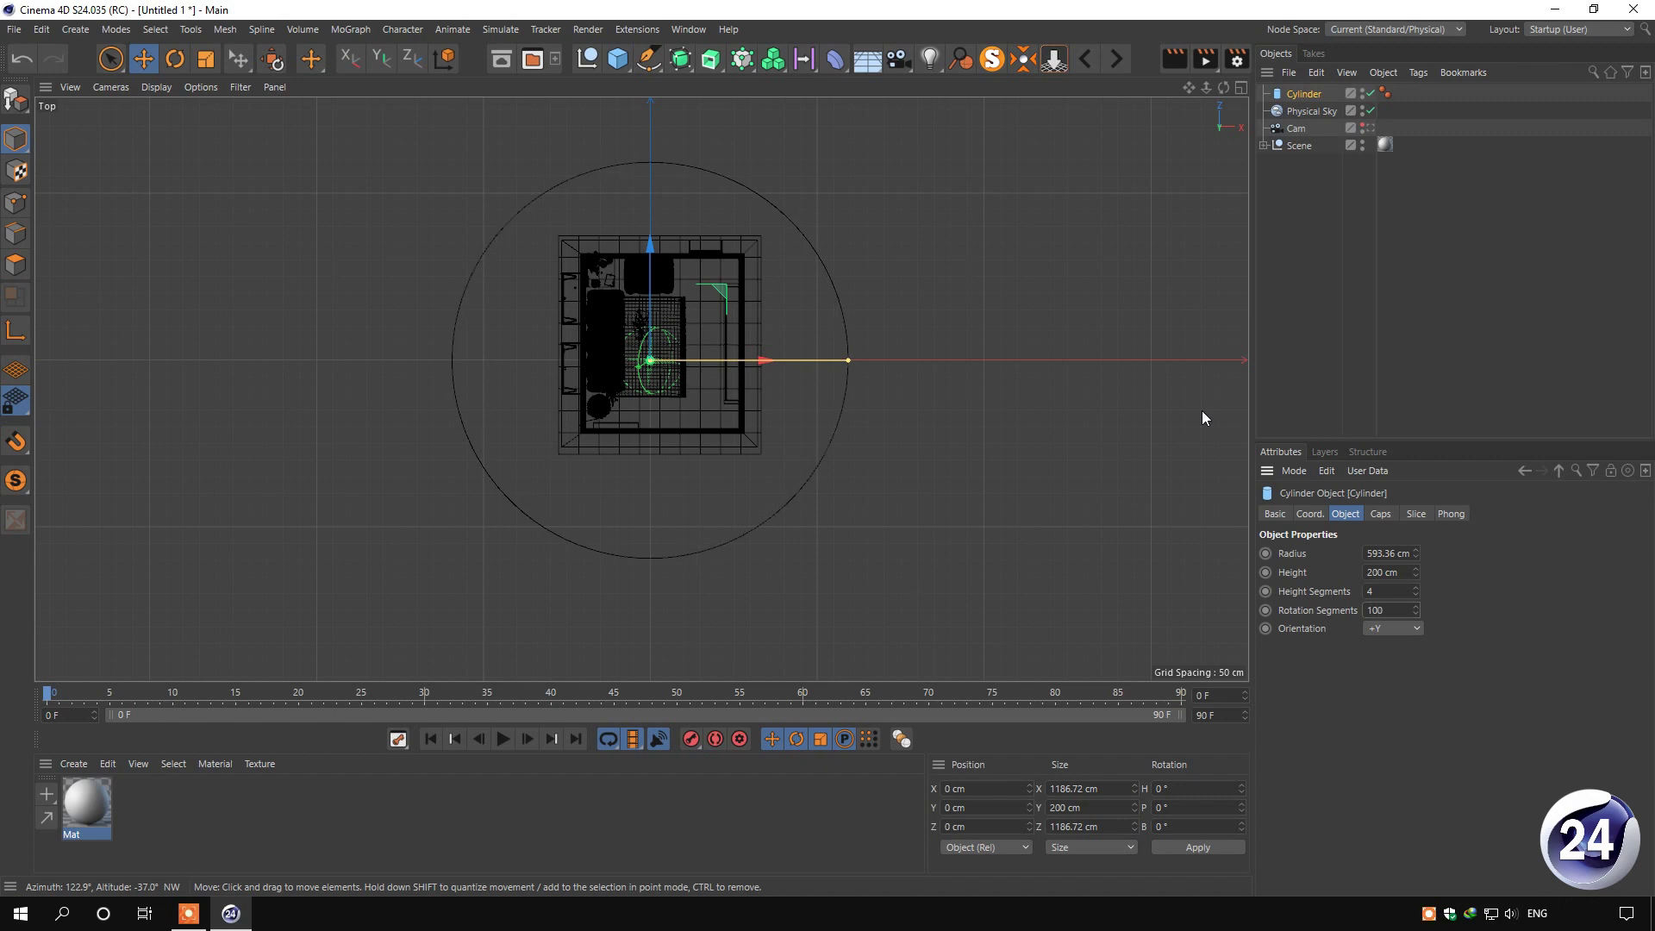
Raise the cylinder to about 140 cm in Y and increase its height to about 510 cm
click(1241, 87)
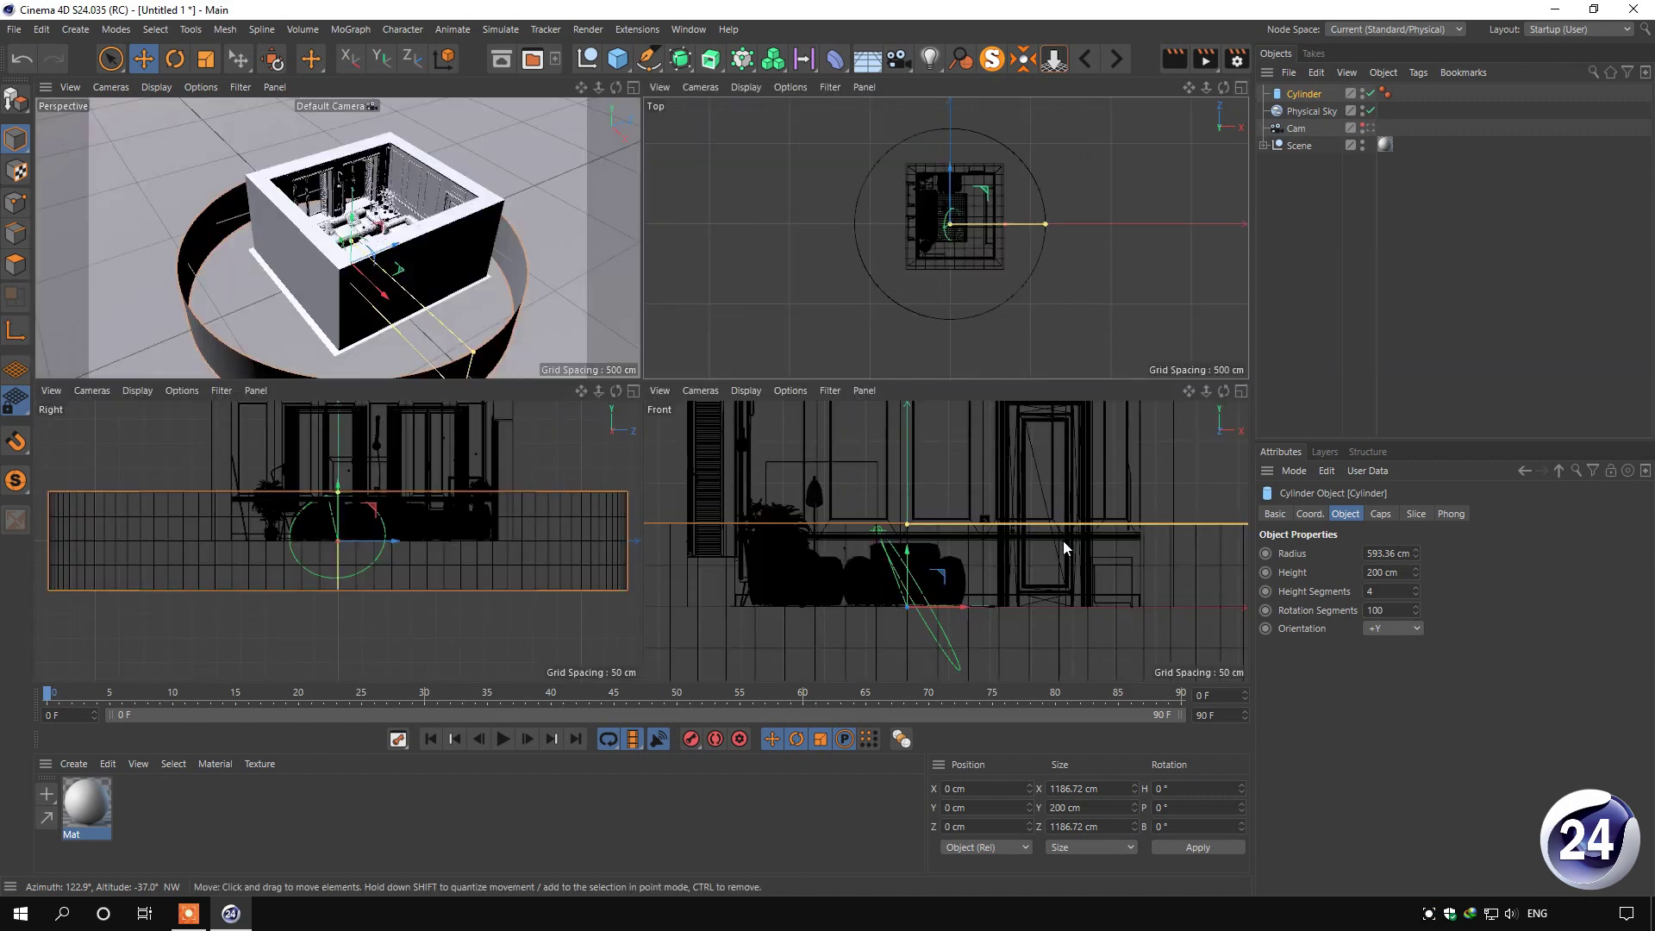
drag(1189, 391, 1129, 412)
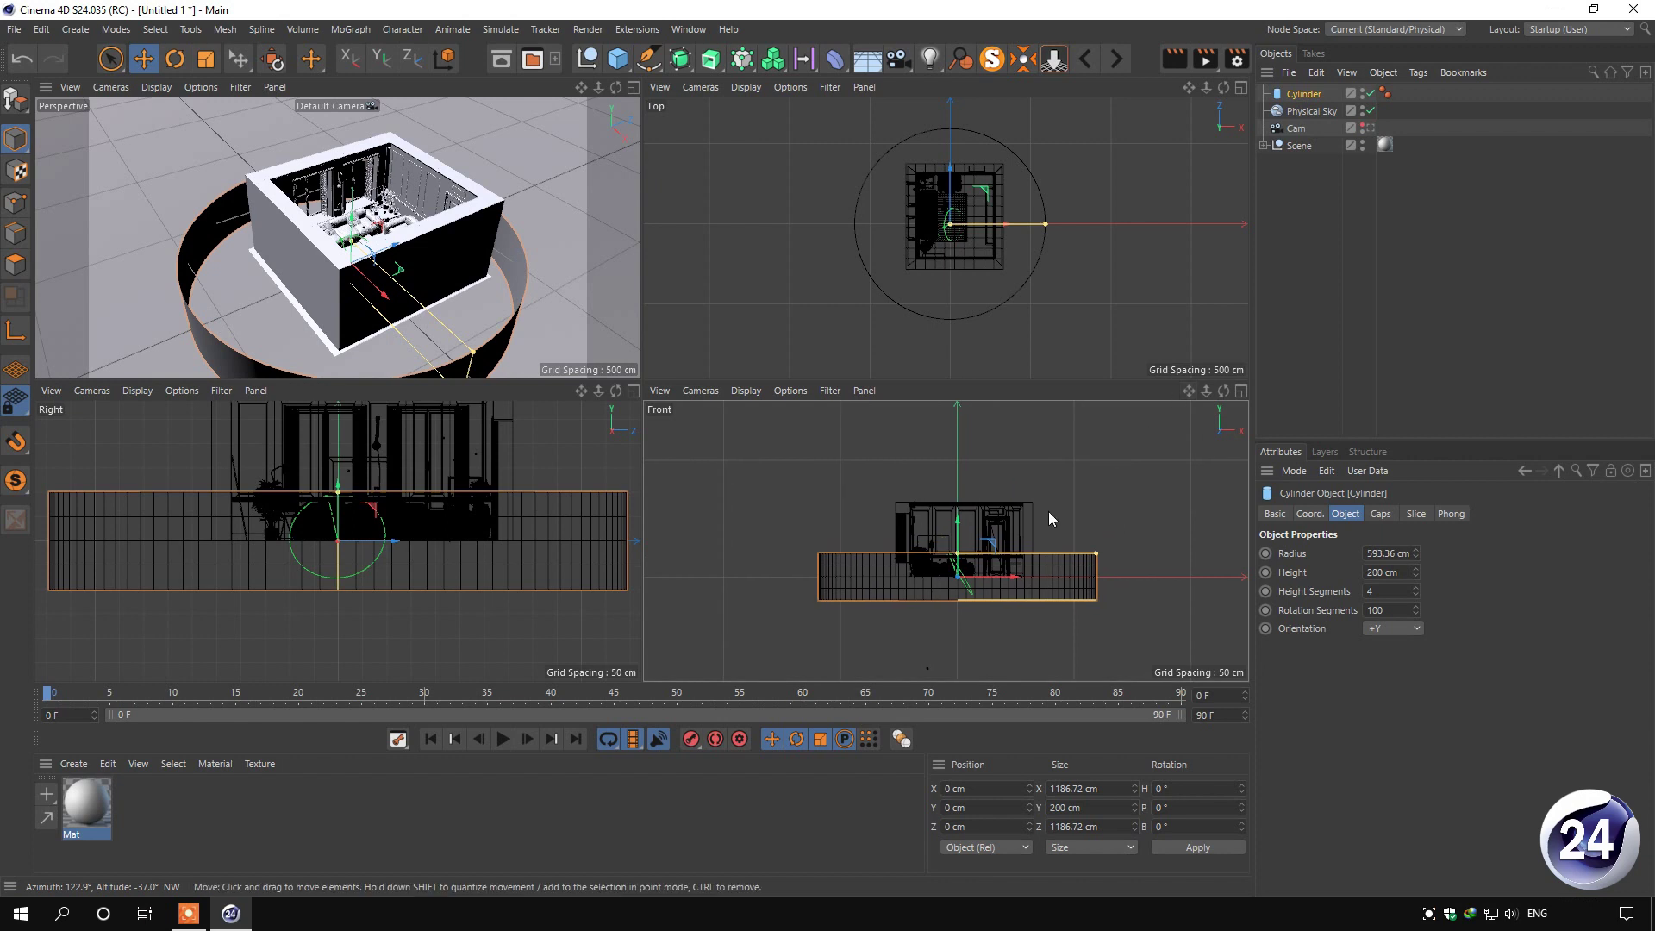
drag(962, 524, 968, 491)
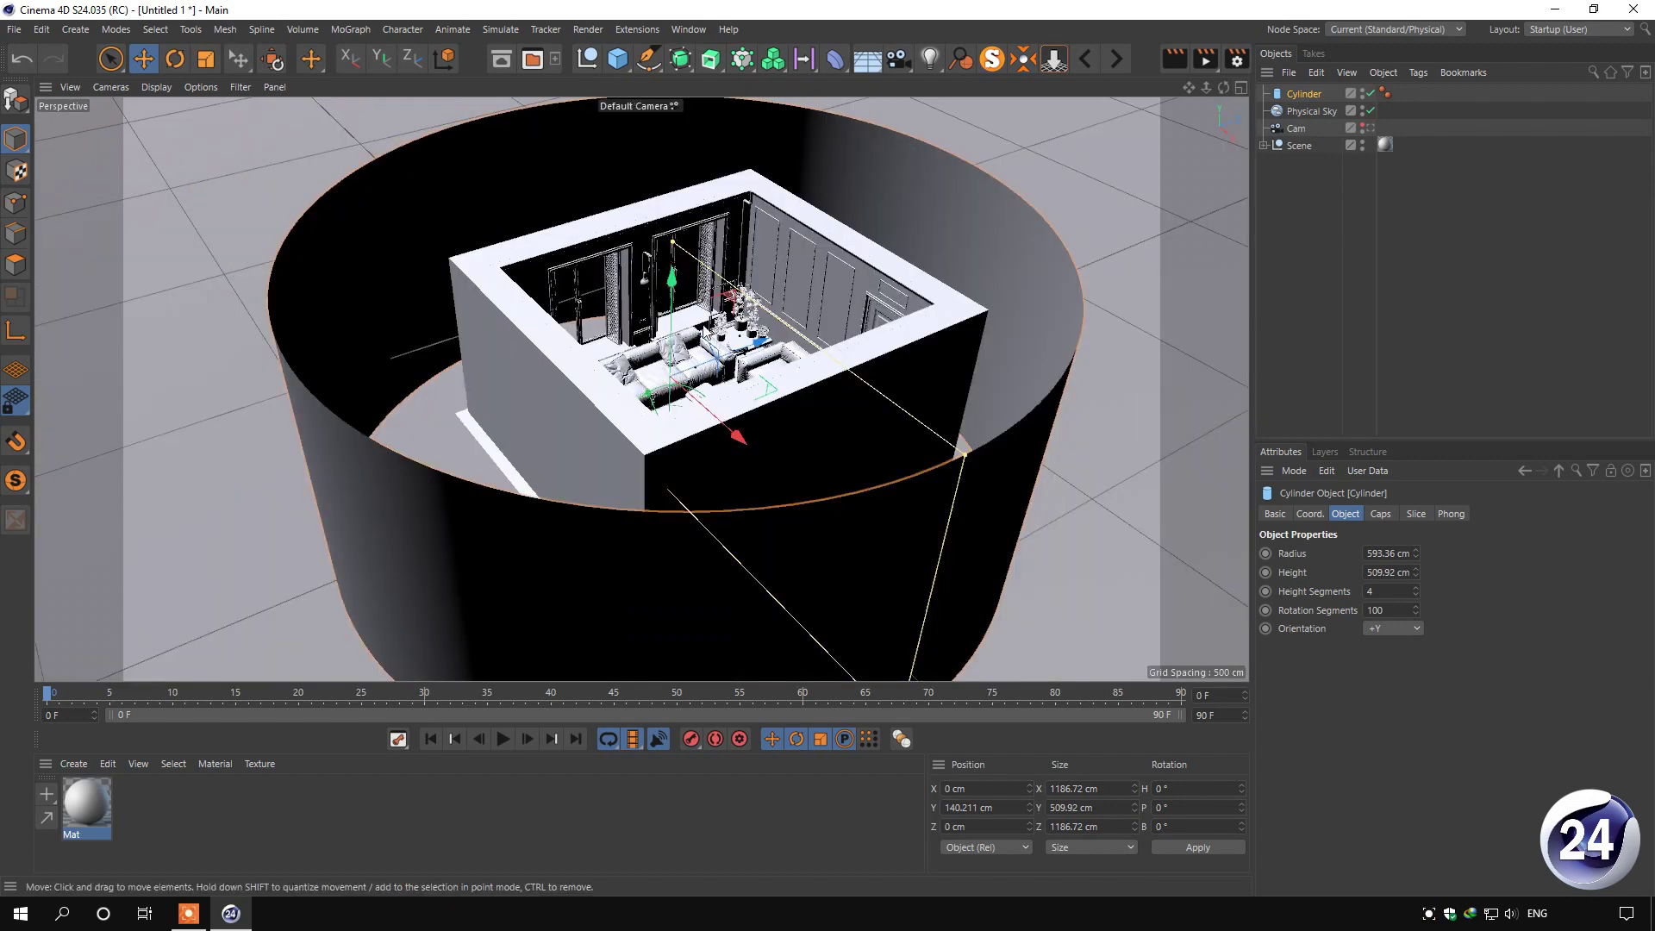
Create a new material with Reflectance disabled and load CityBackdrop.jpg as its Color texture
click(177, 817)
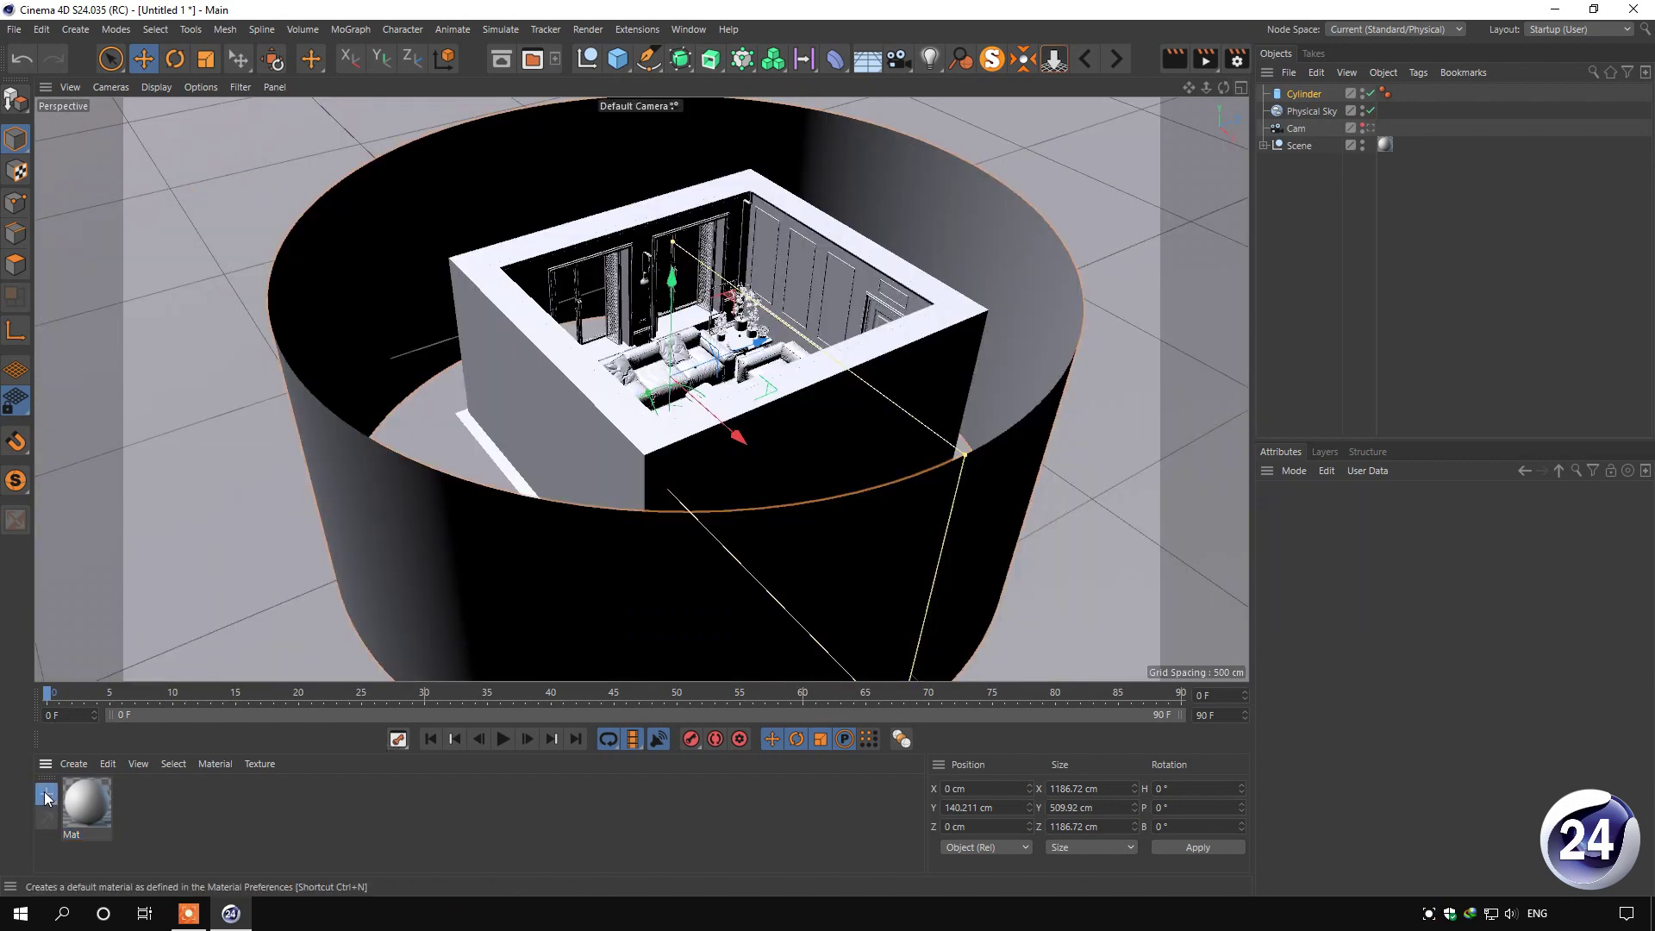
click(46, 793)
double_click(92, 809)
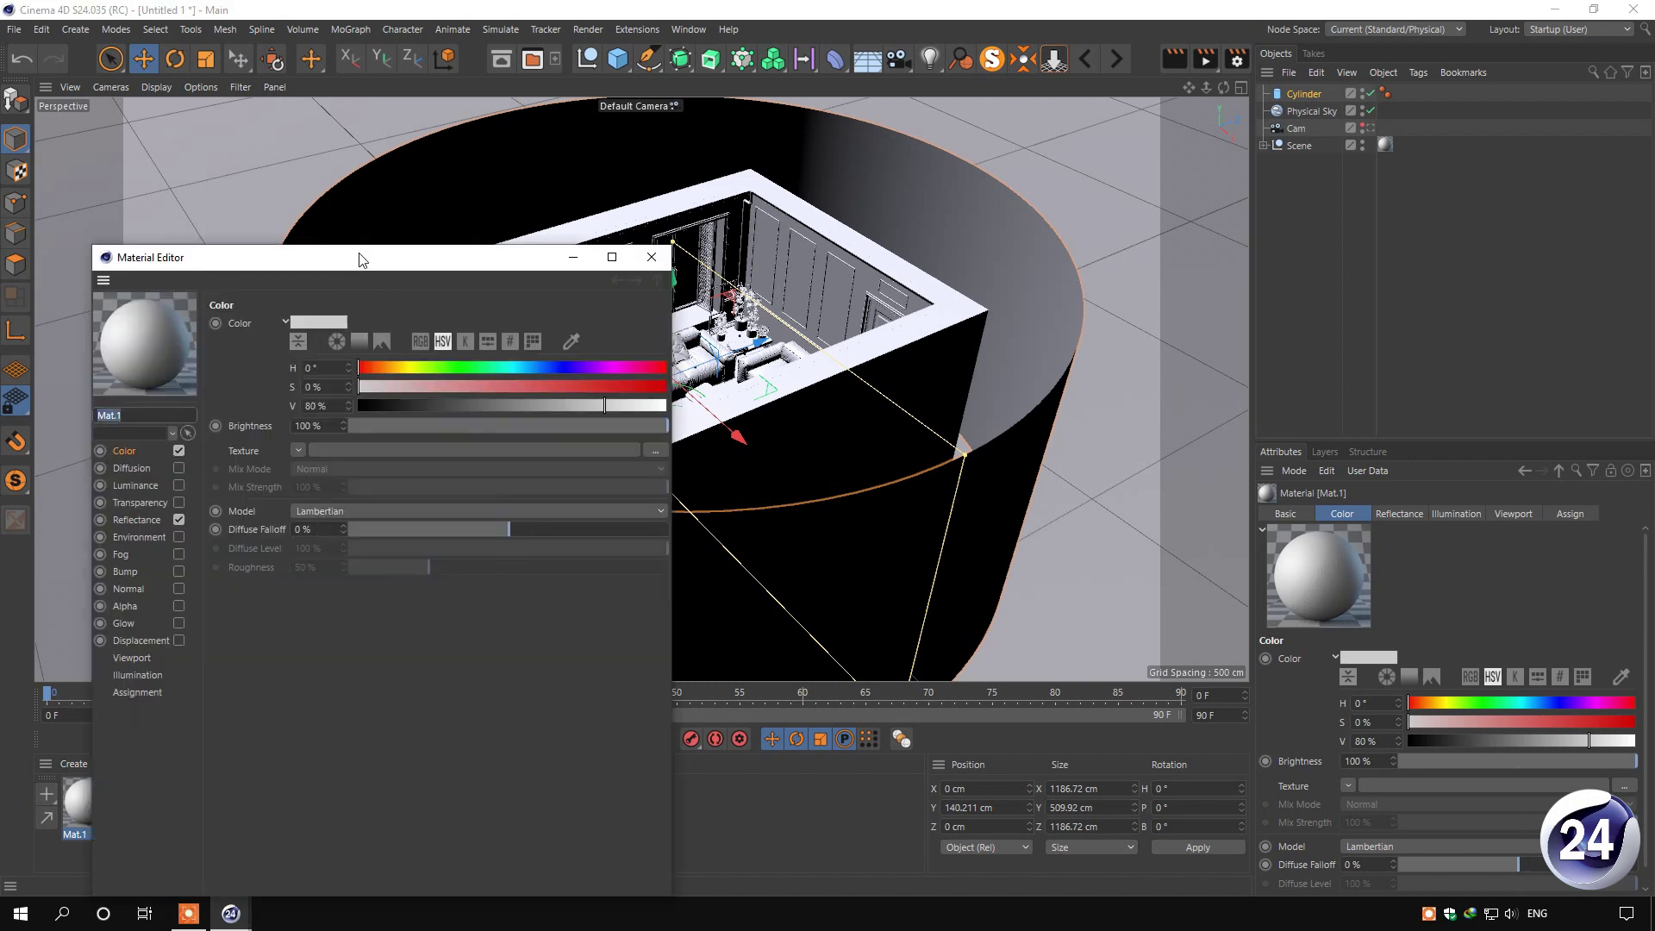
drag(359, 261, 374, 131)
click(193, 390)
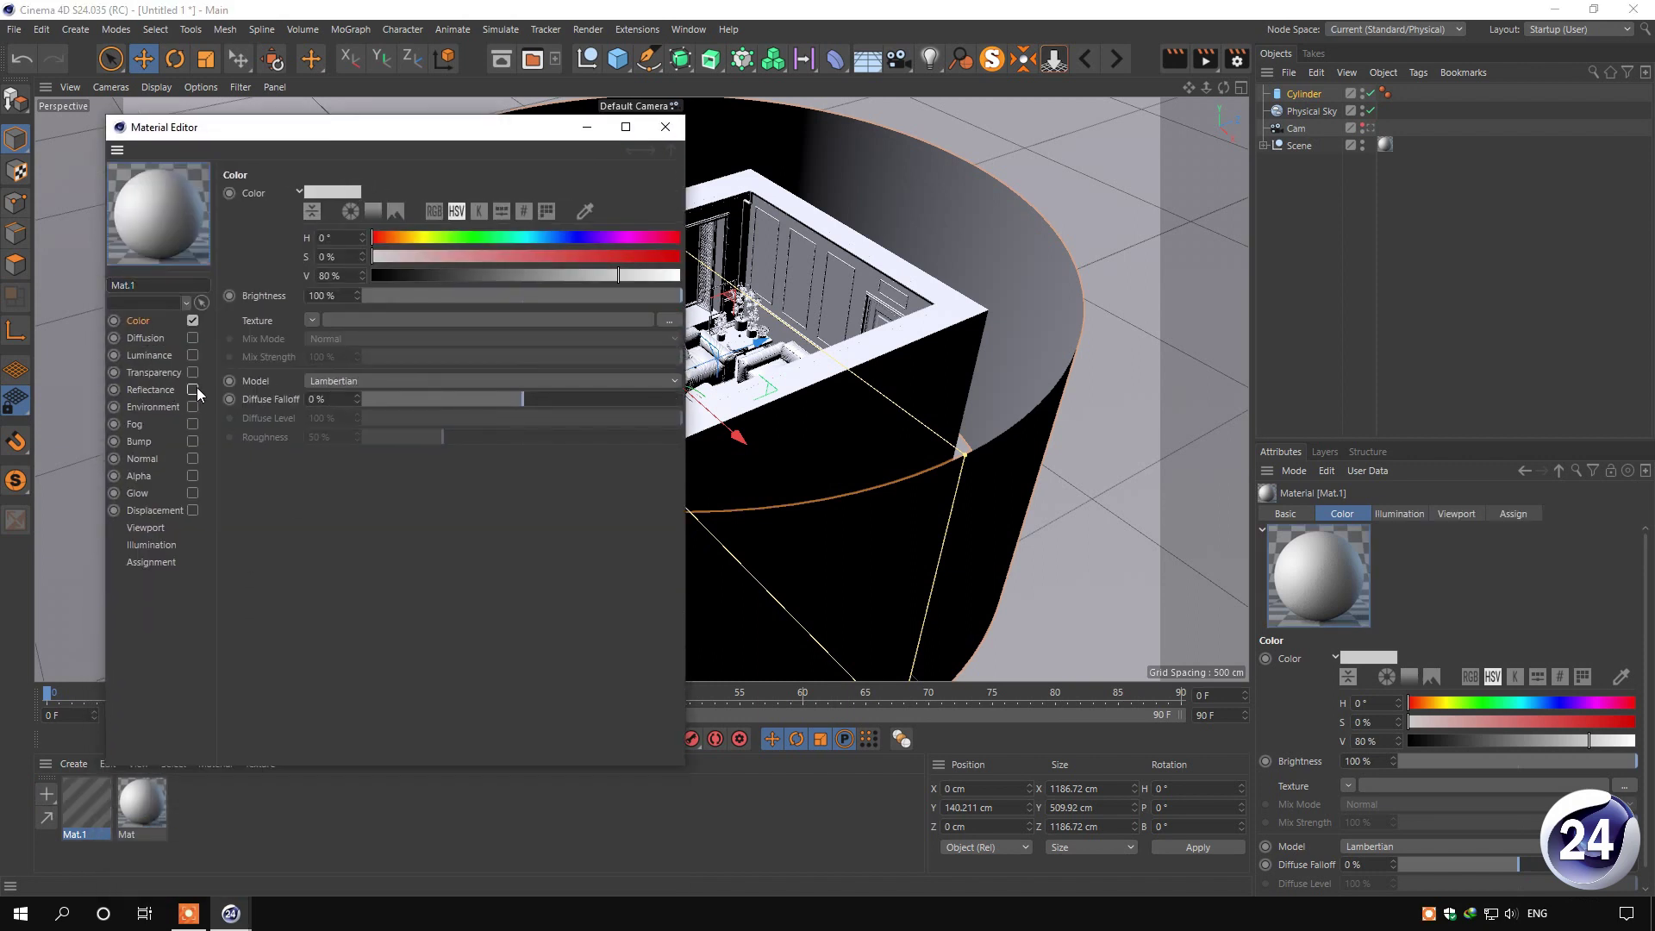
click(664, 318)
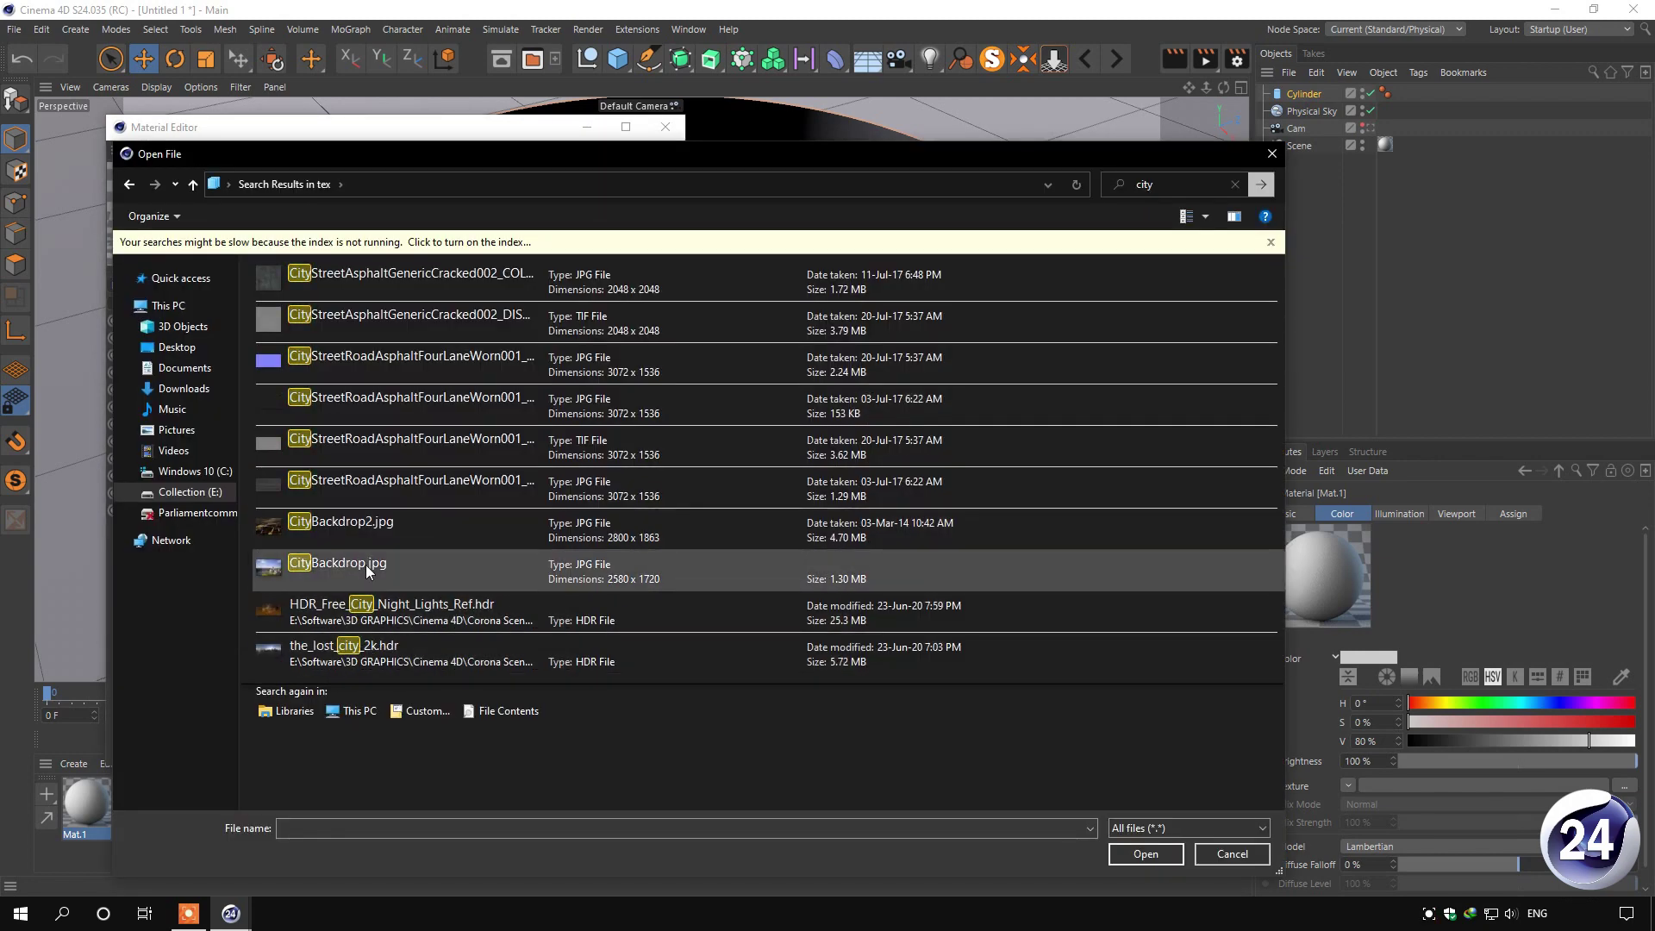
double_click(328, 567)
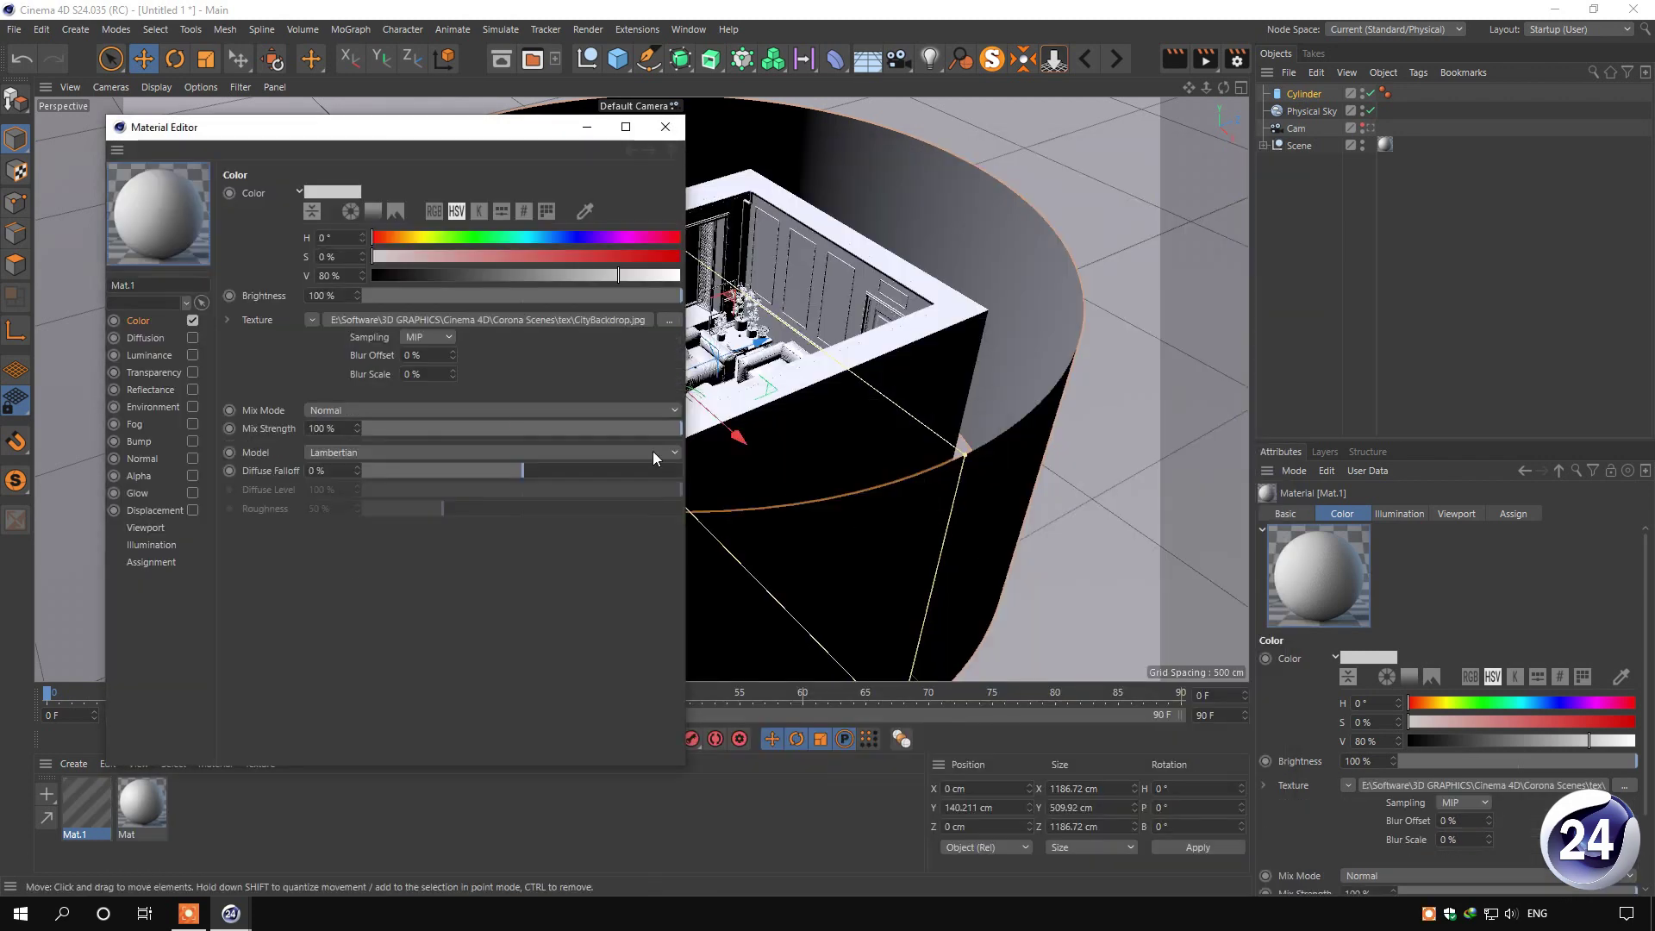
click(664, 127)
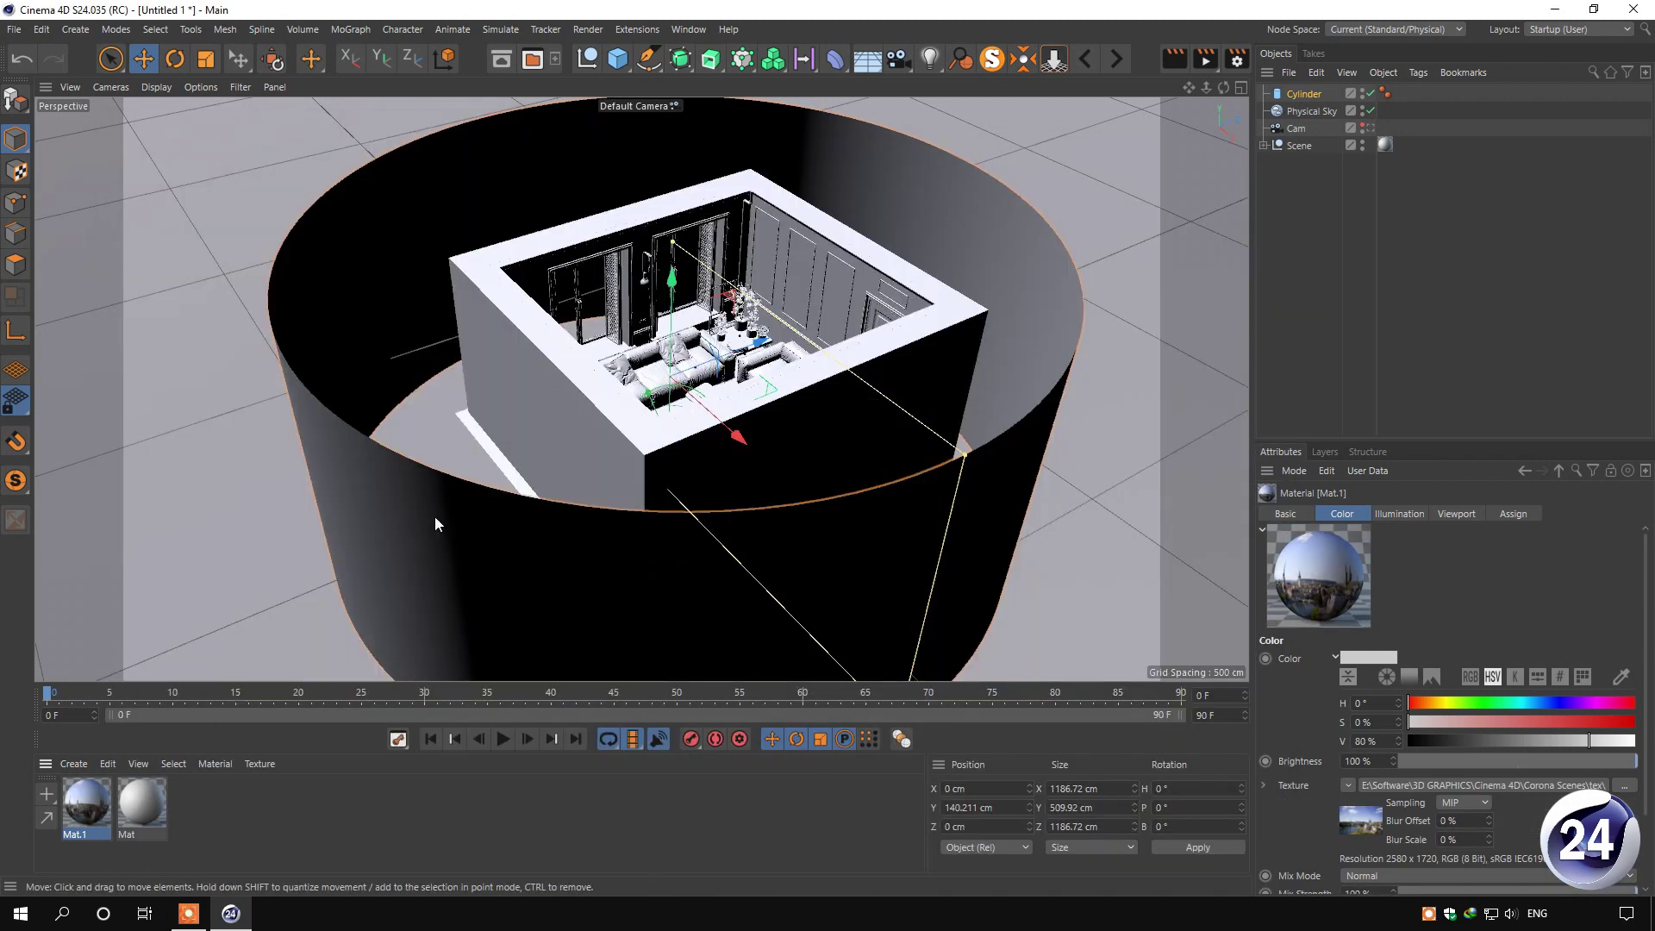
Apply the city backdrop material to the cylinder and switch the perspective view to unlit constant shading
drag(77, 810, 341, 459)
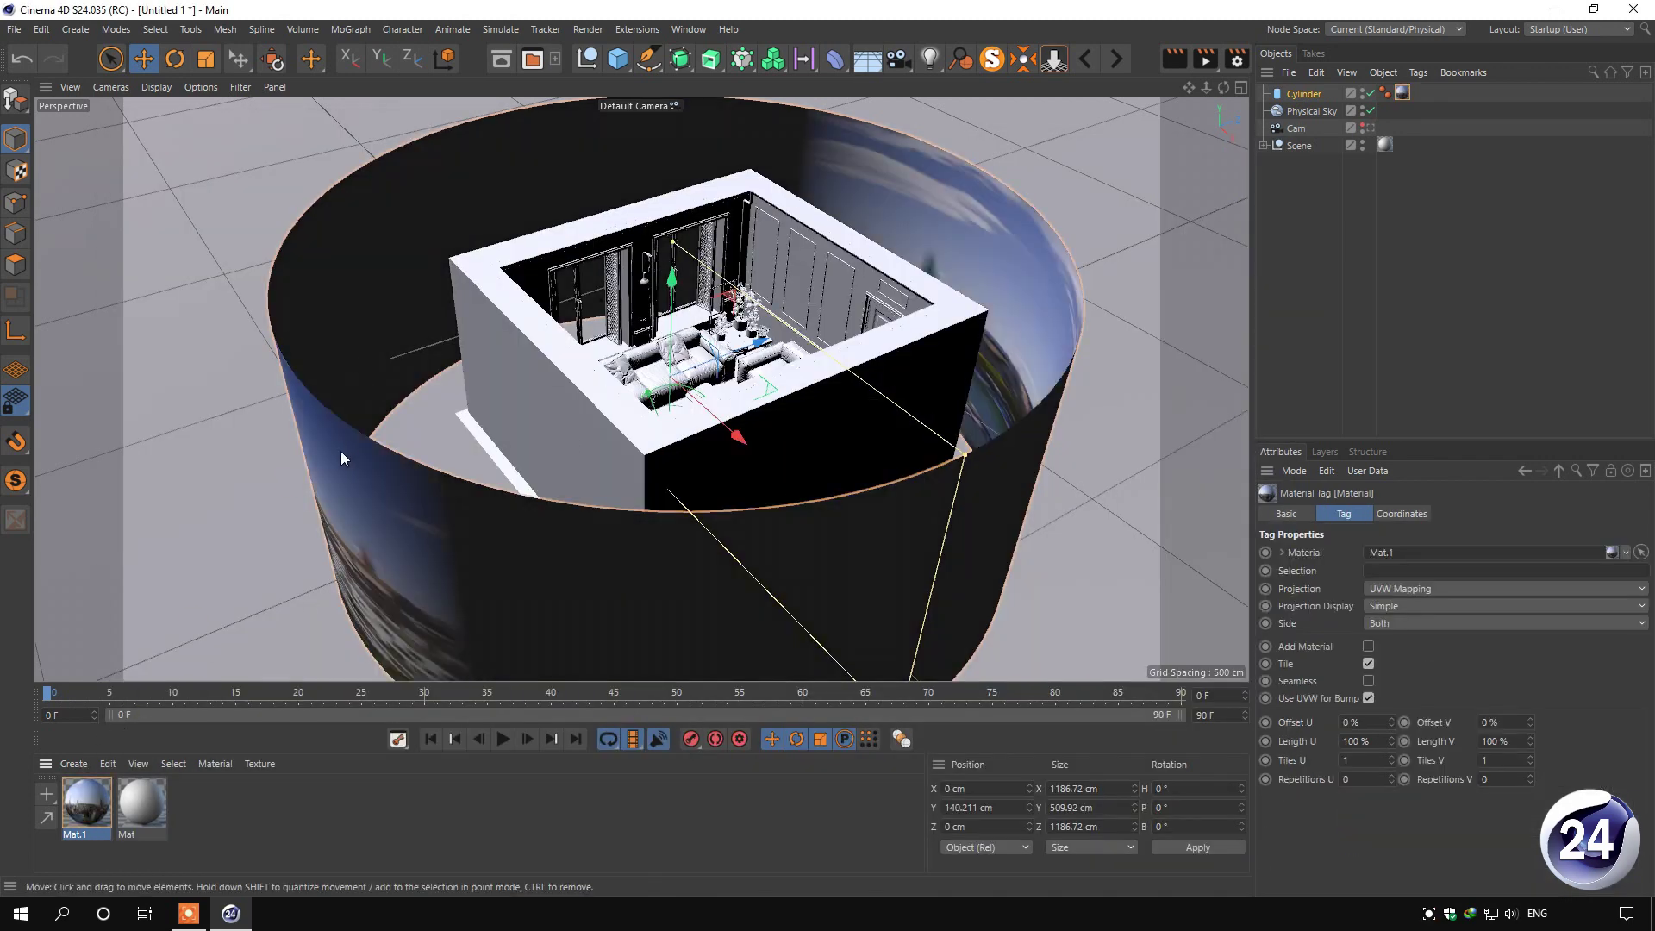
scroll(396, 402, down, 4)
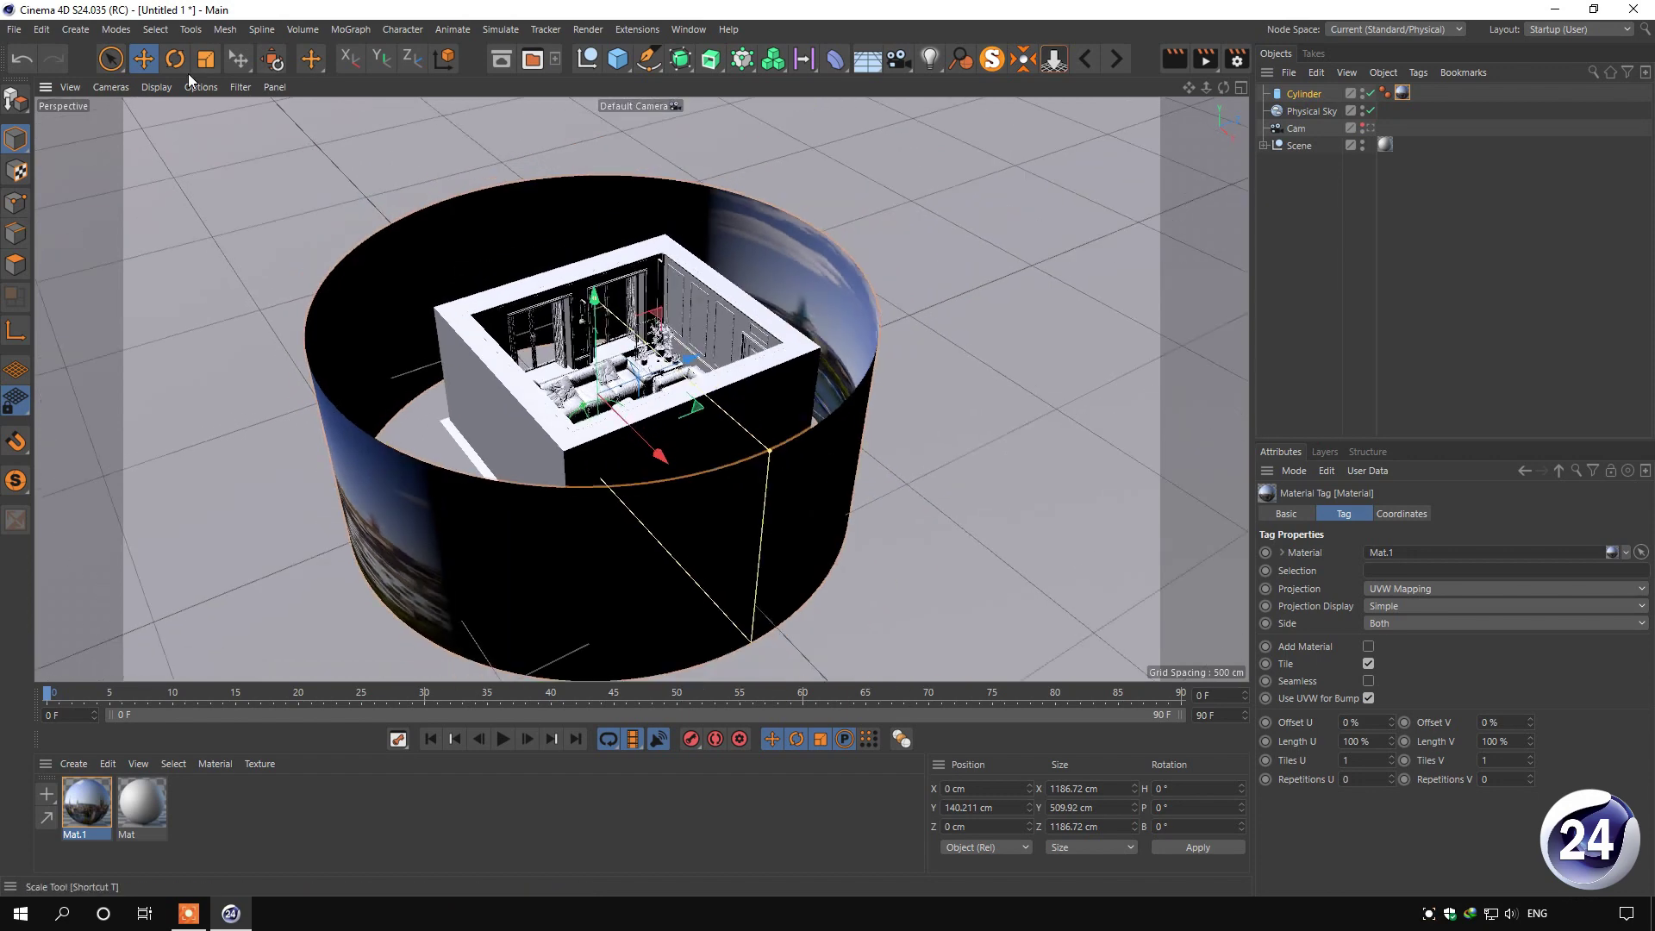
click(163, 89)
click(173, 192)
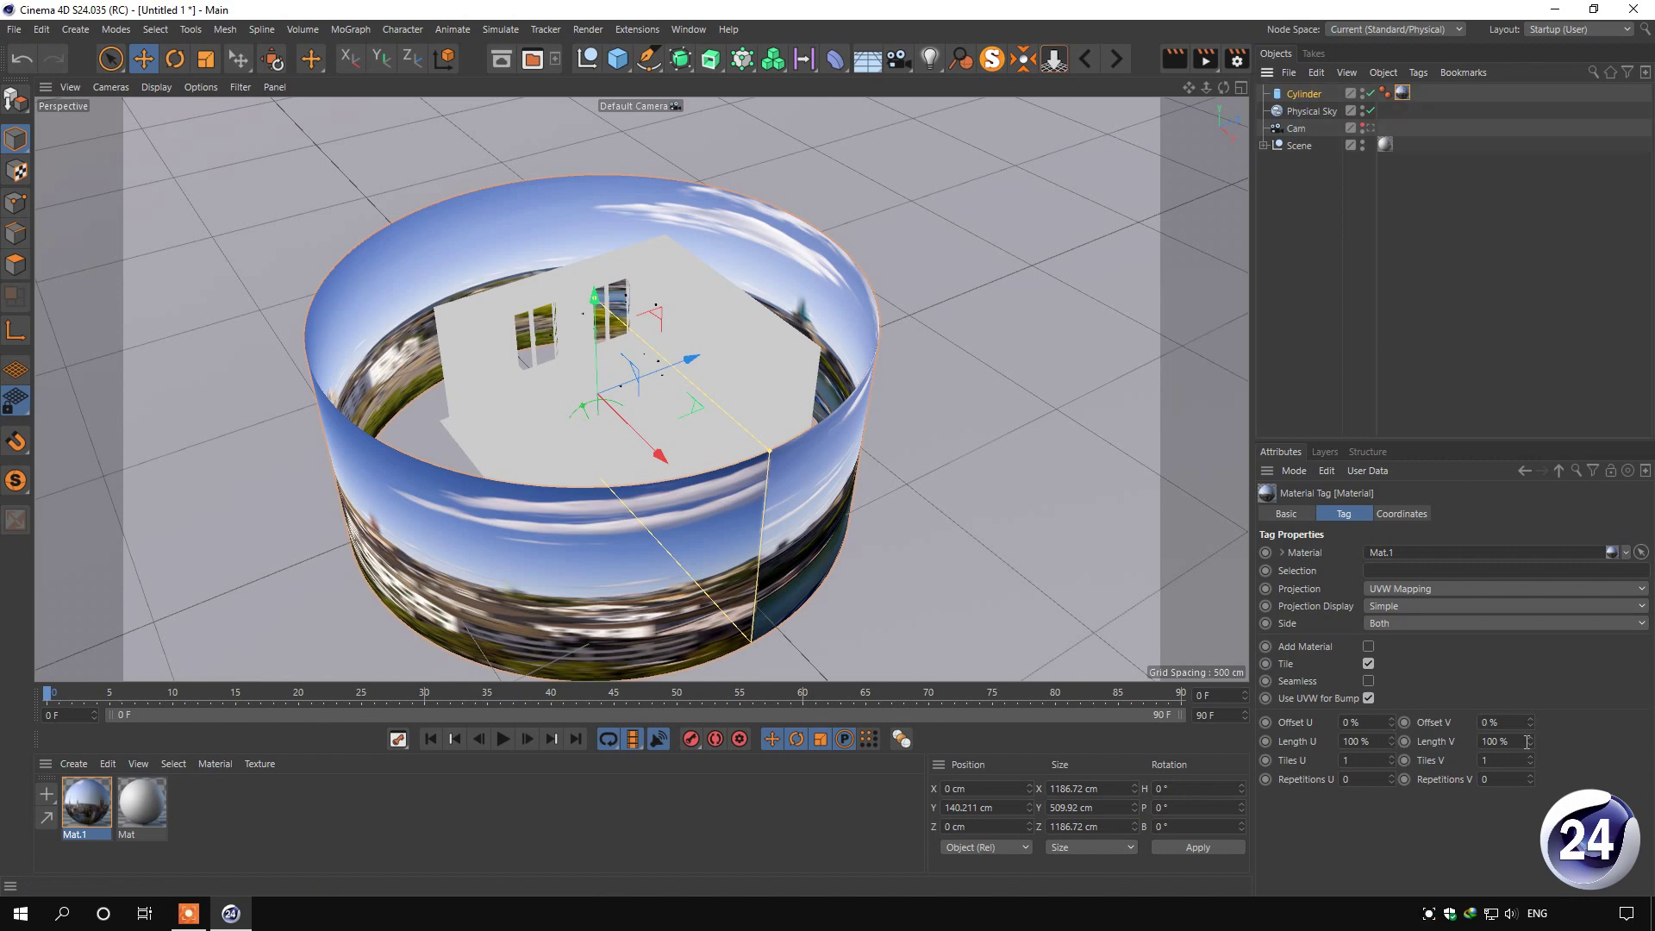
Set the backdrop texture's Length V to 115% and Length U to 34%, and return to the Cam camera view
drag(1533, 738, 1529, 730)
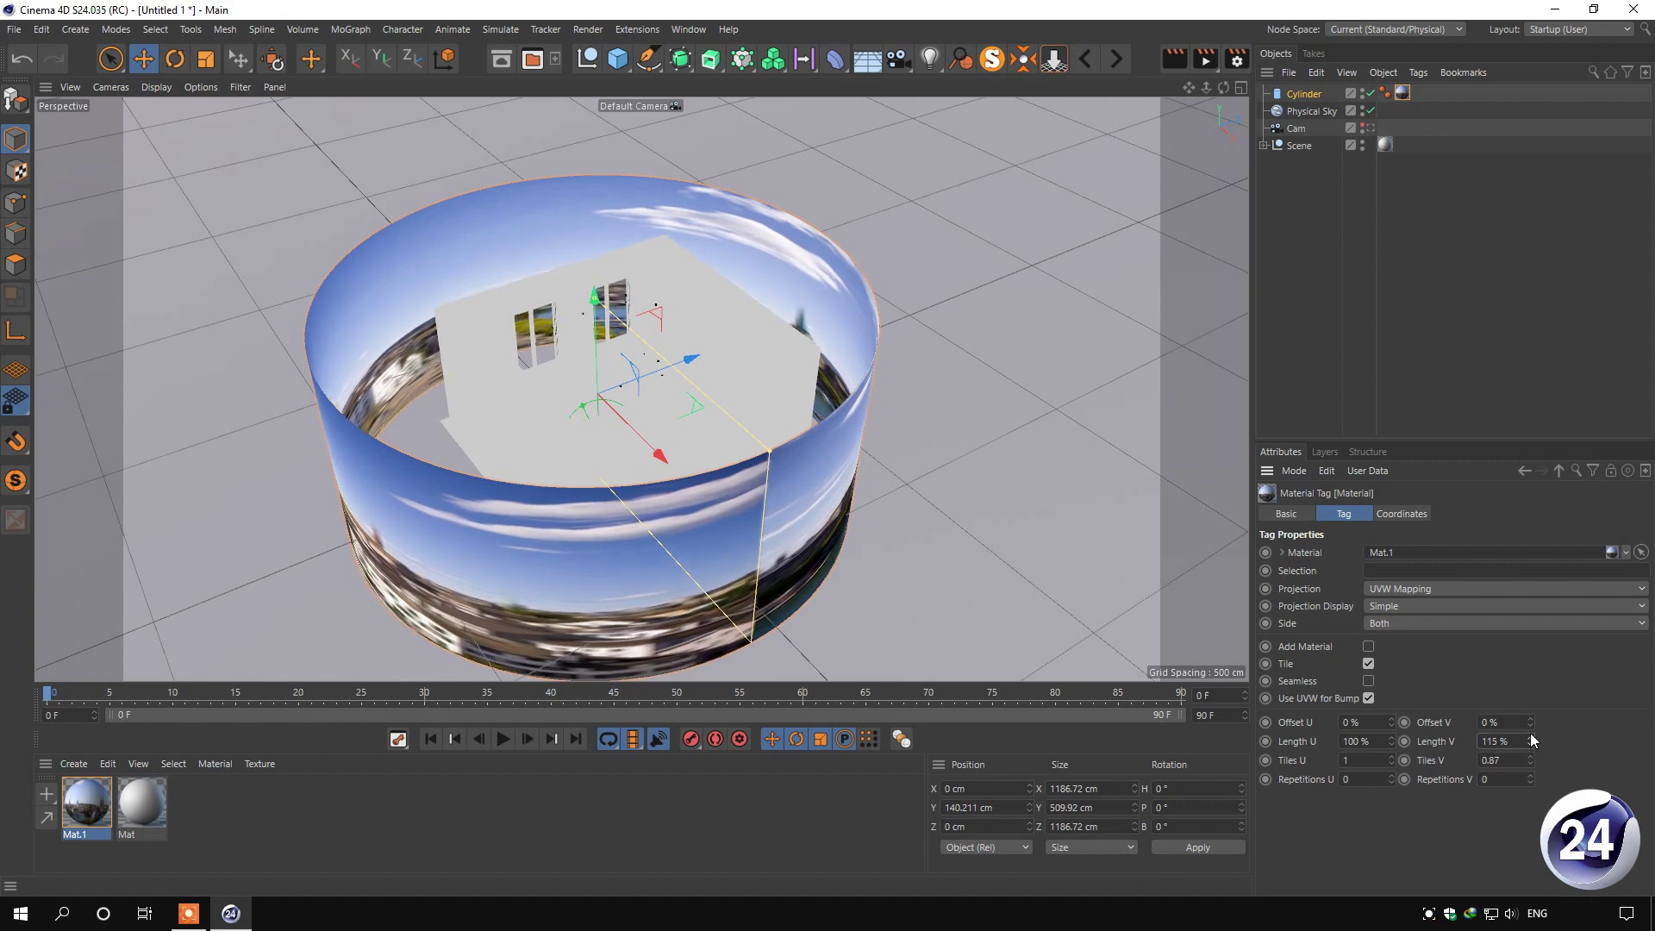
drag(1393, 742, 1392, 793)
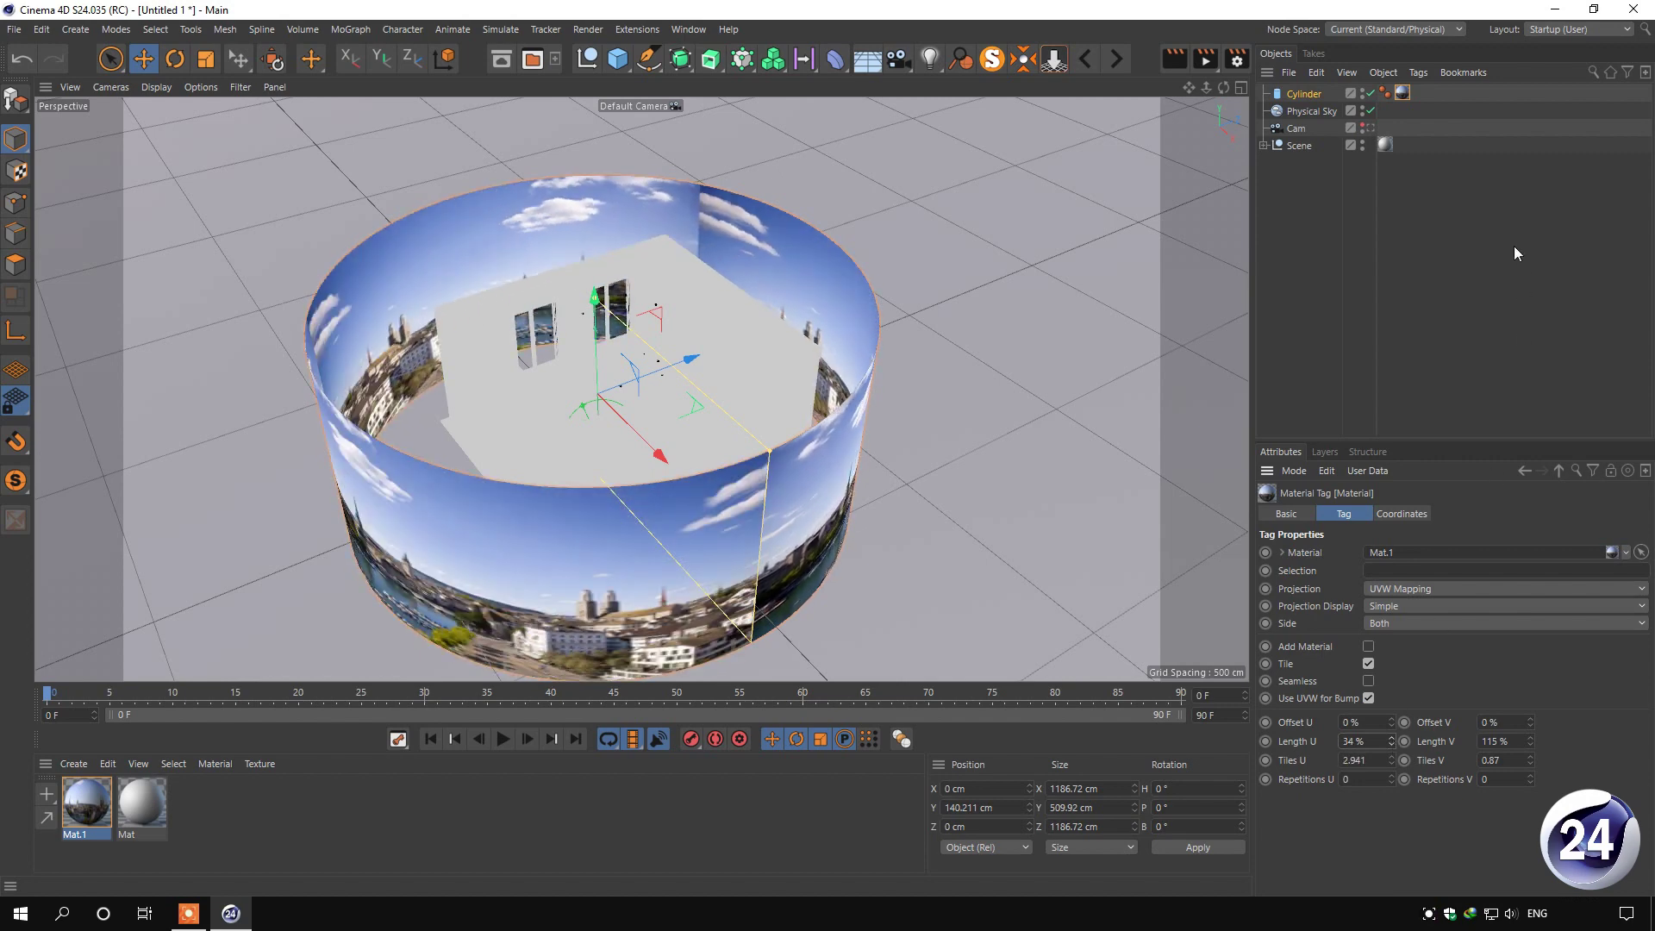
click(1370, 130)
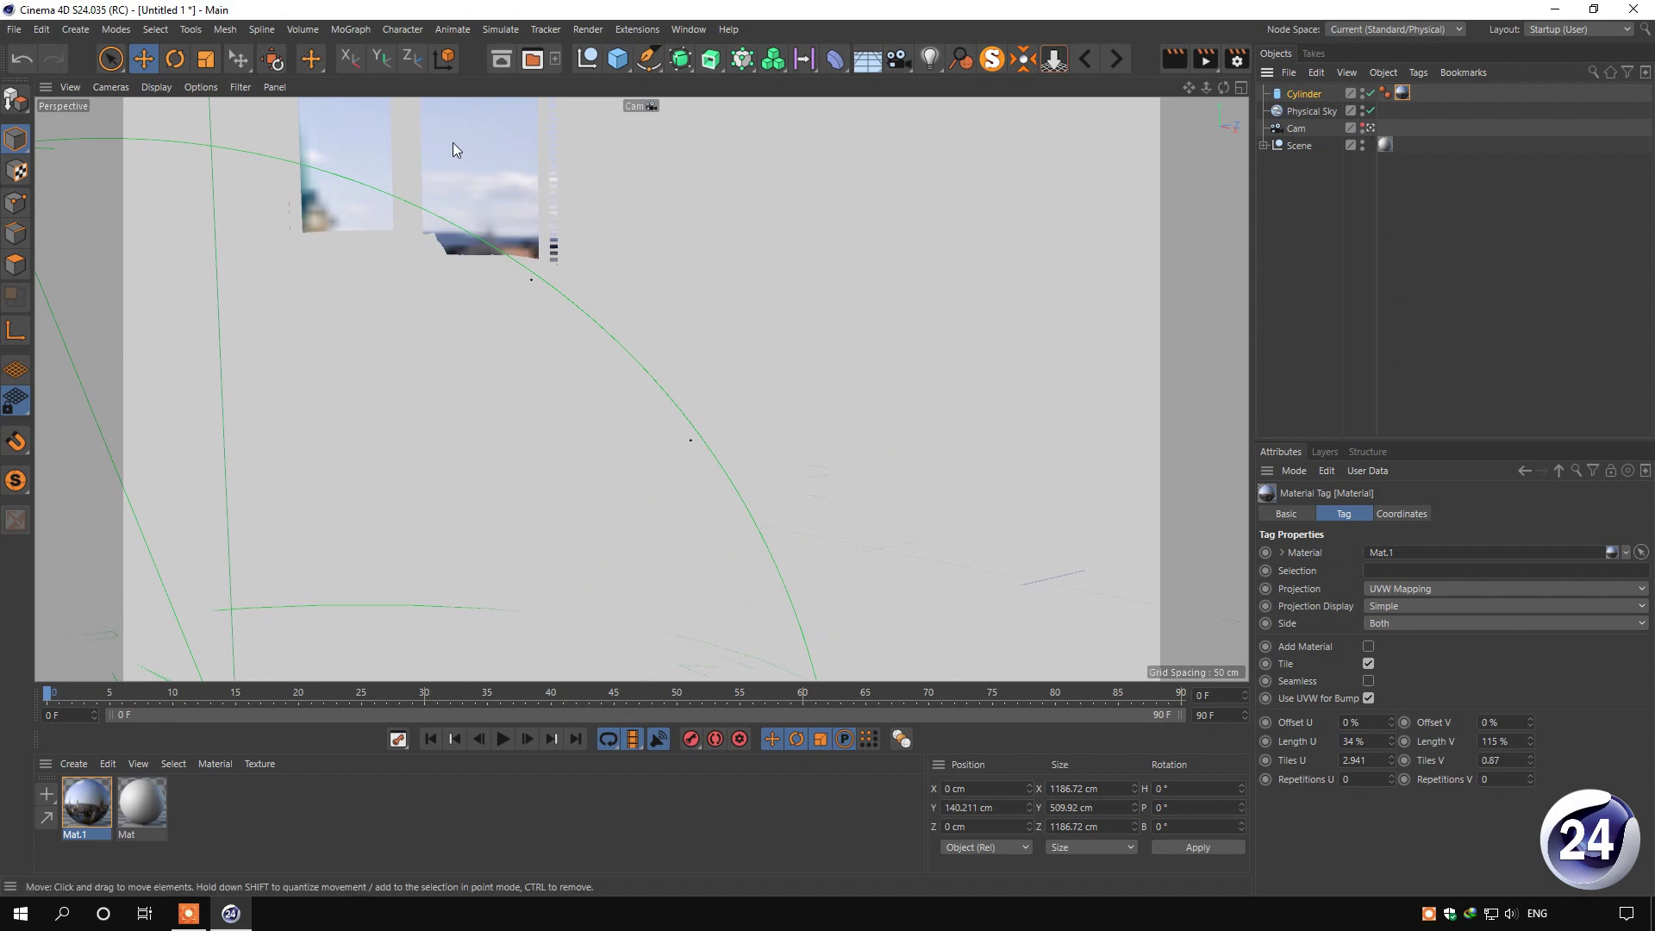
Set the city backdrop material's viewport texture preview size to 4096x4096 (64 MB)
click(93, 797)
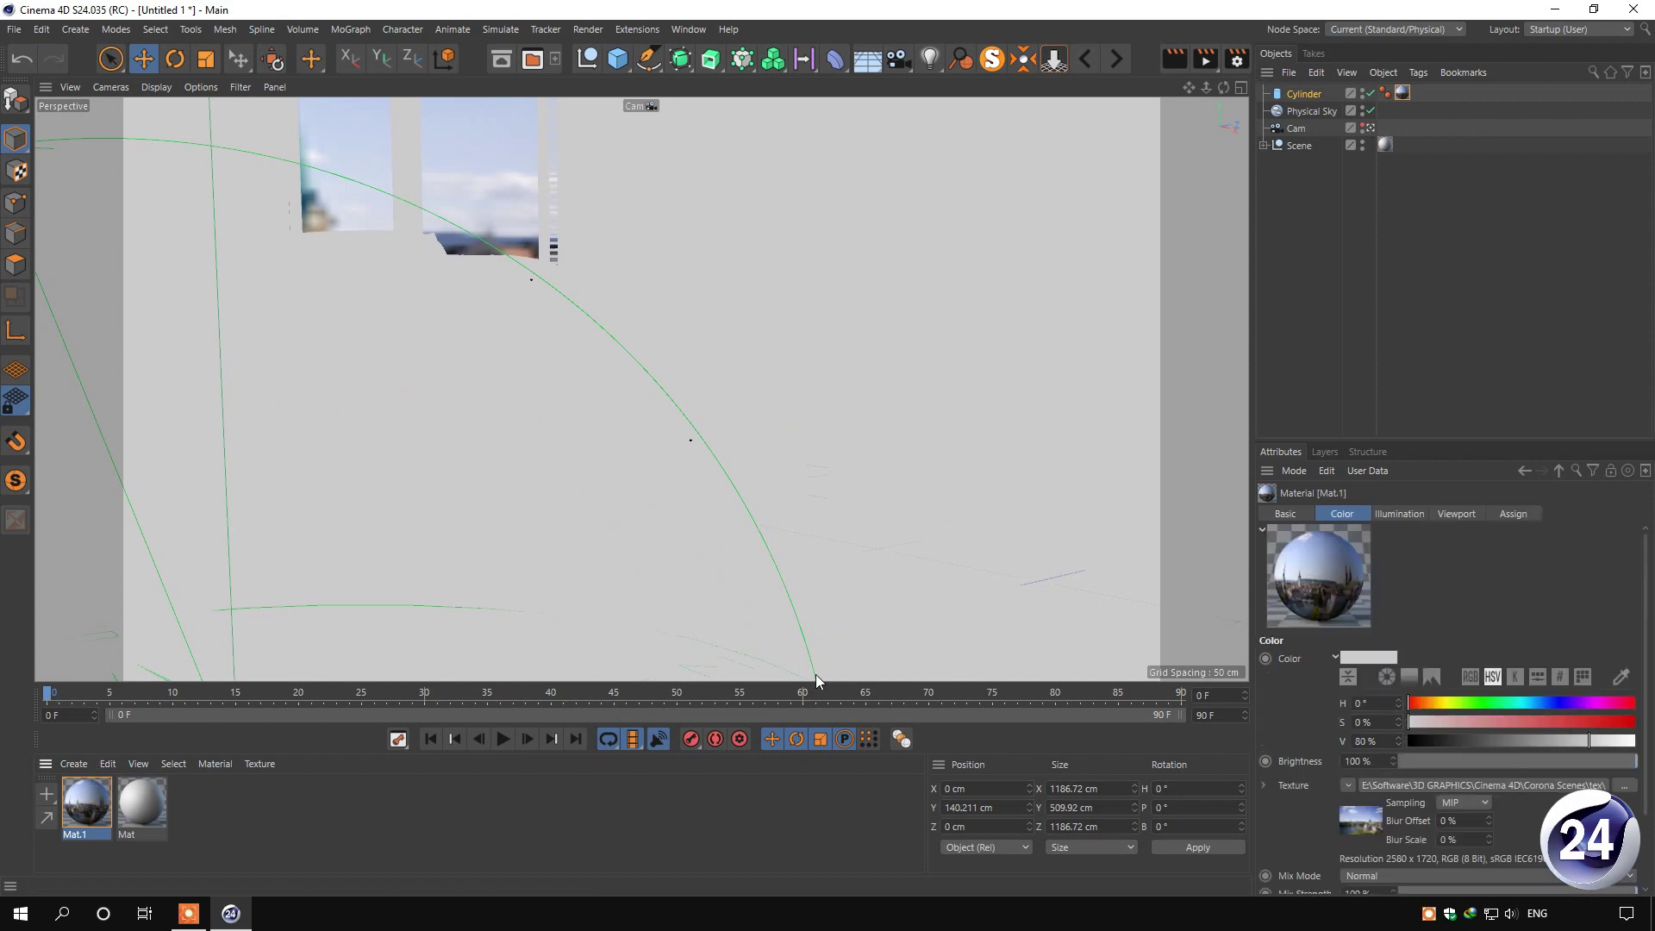
click(1461, 514)
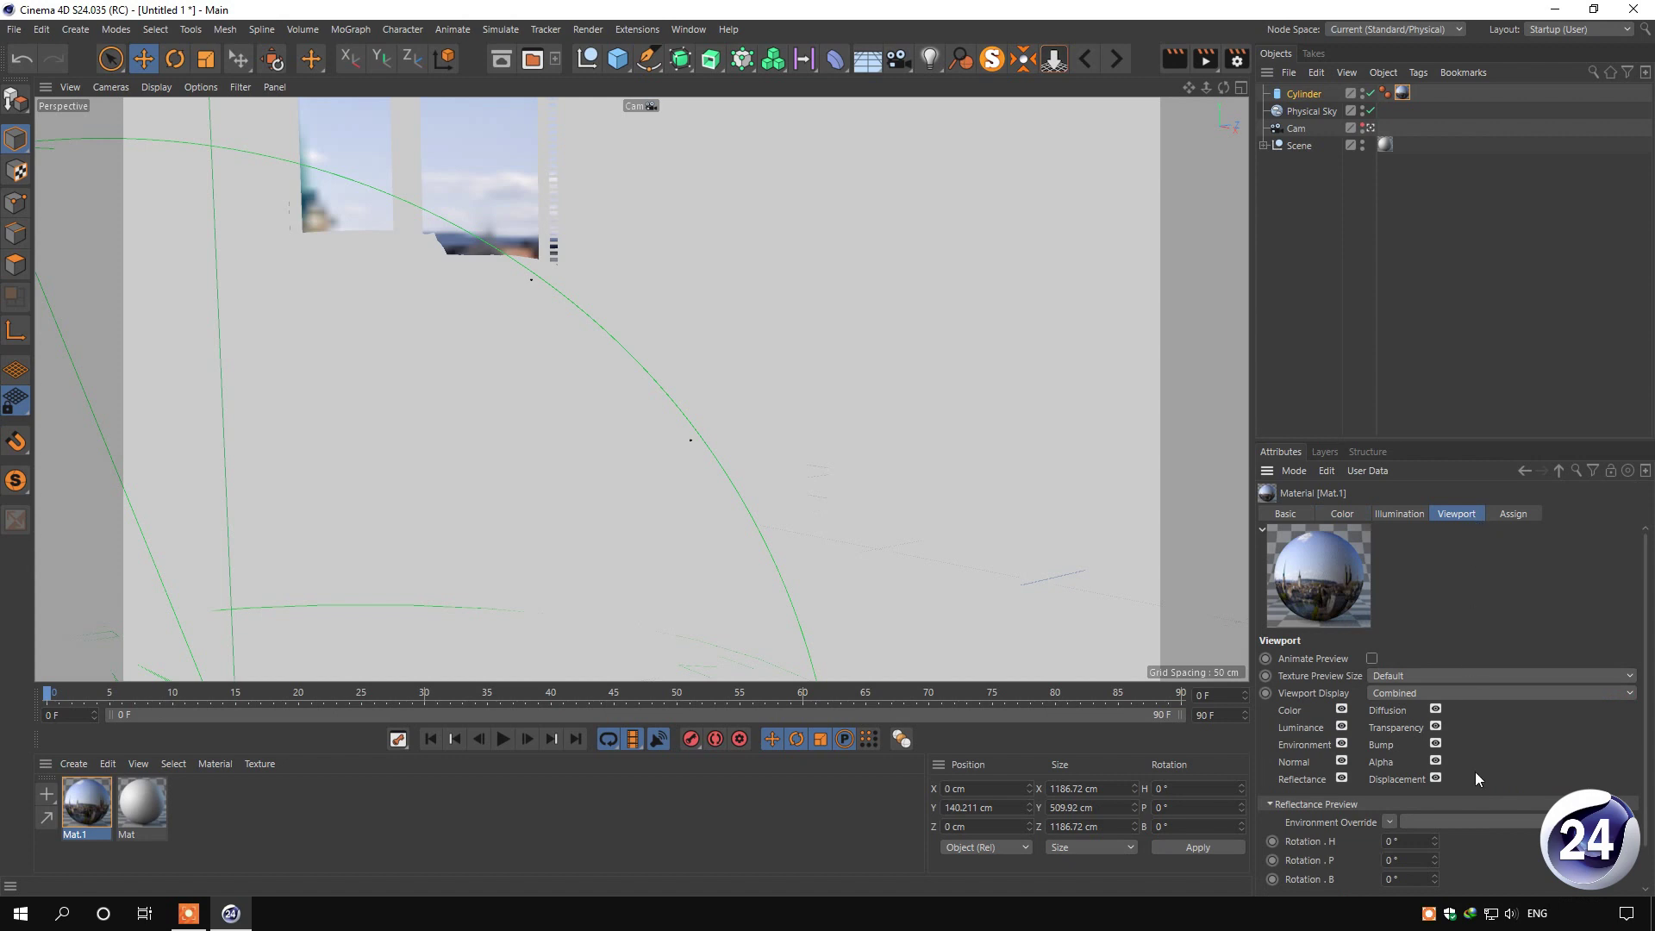
click(1527, 675)
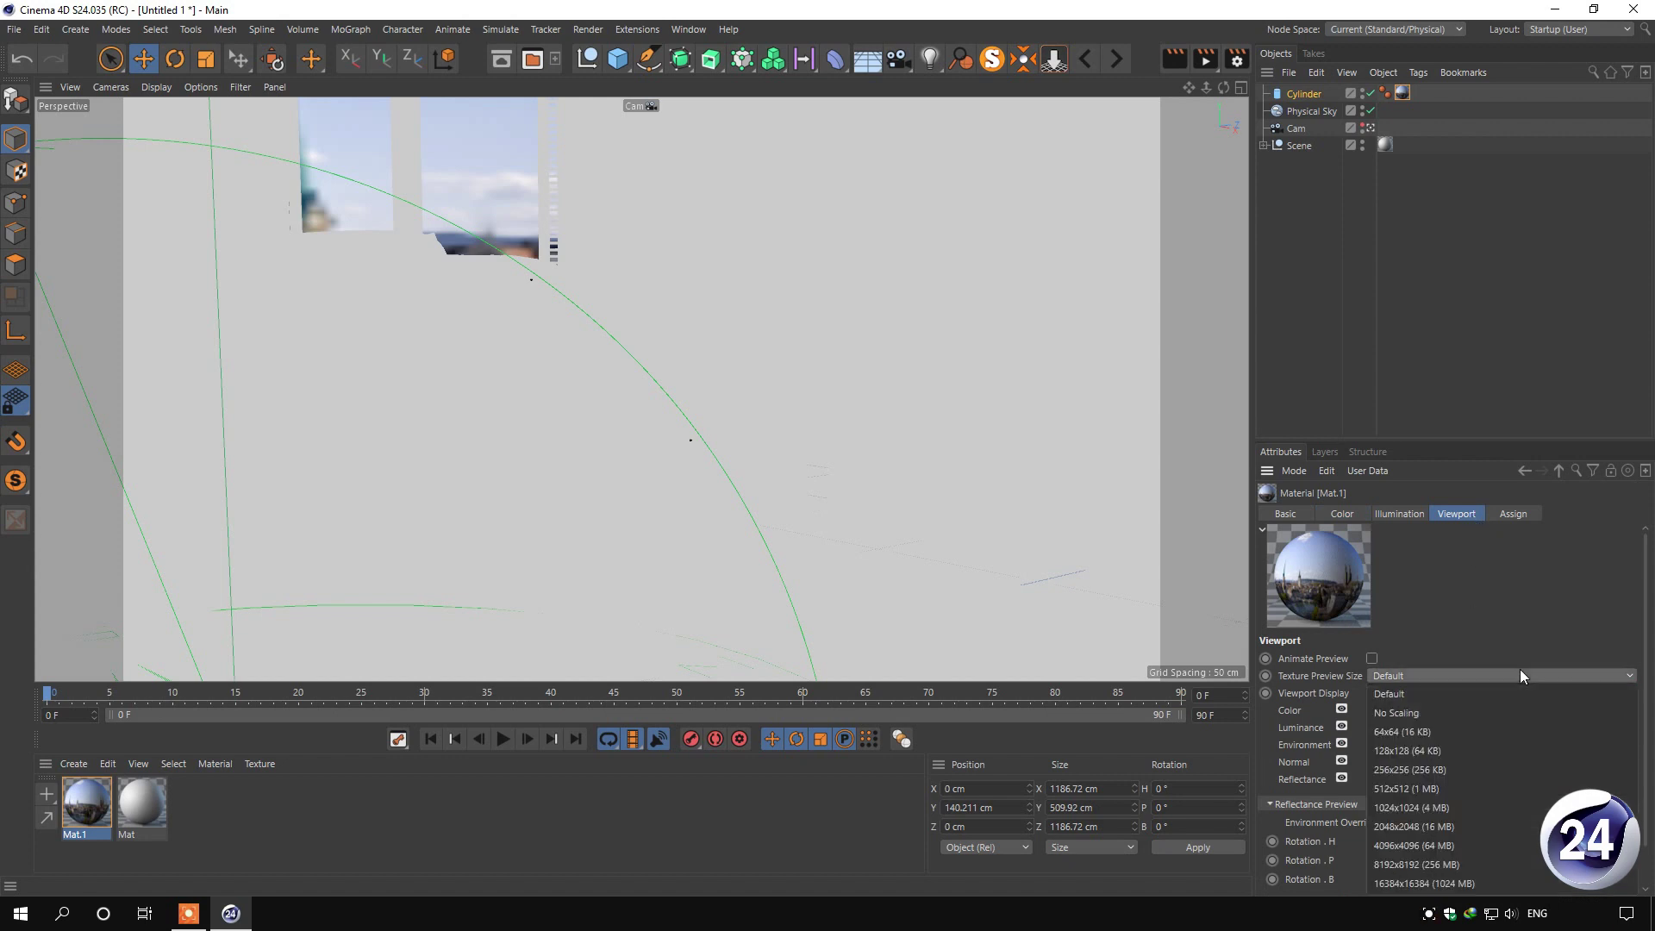
click(1488, 842)
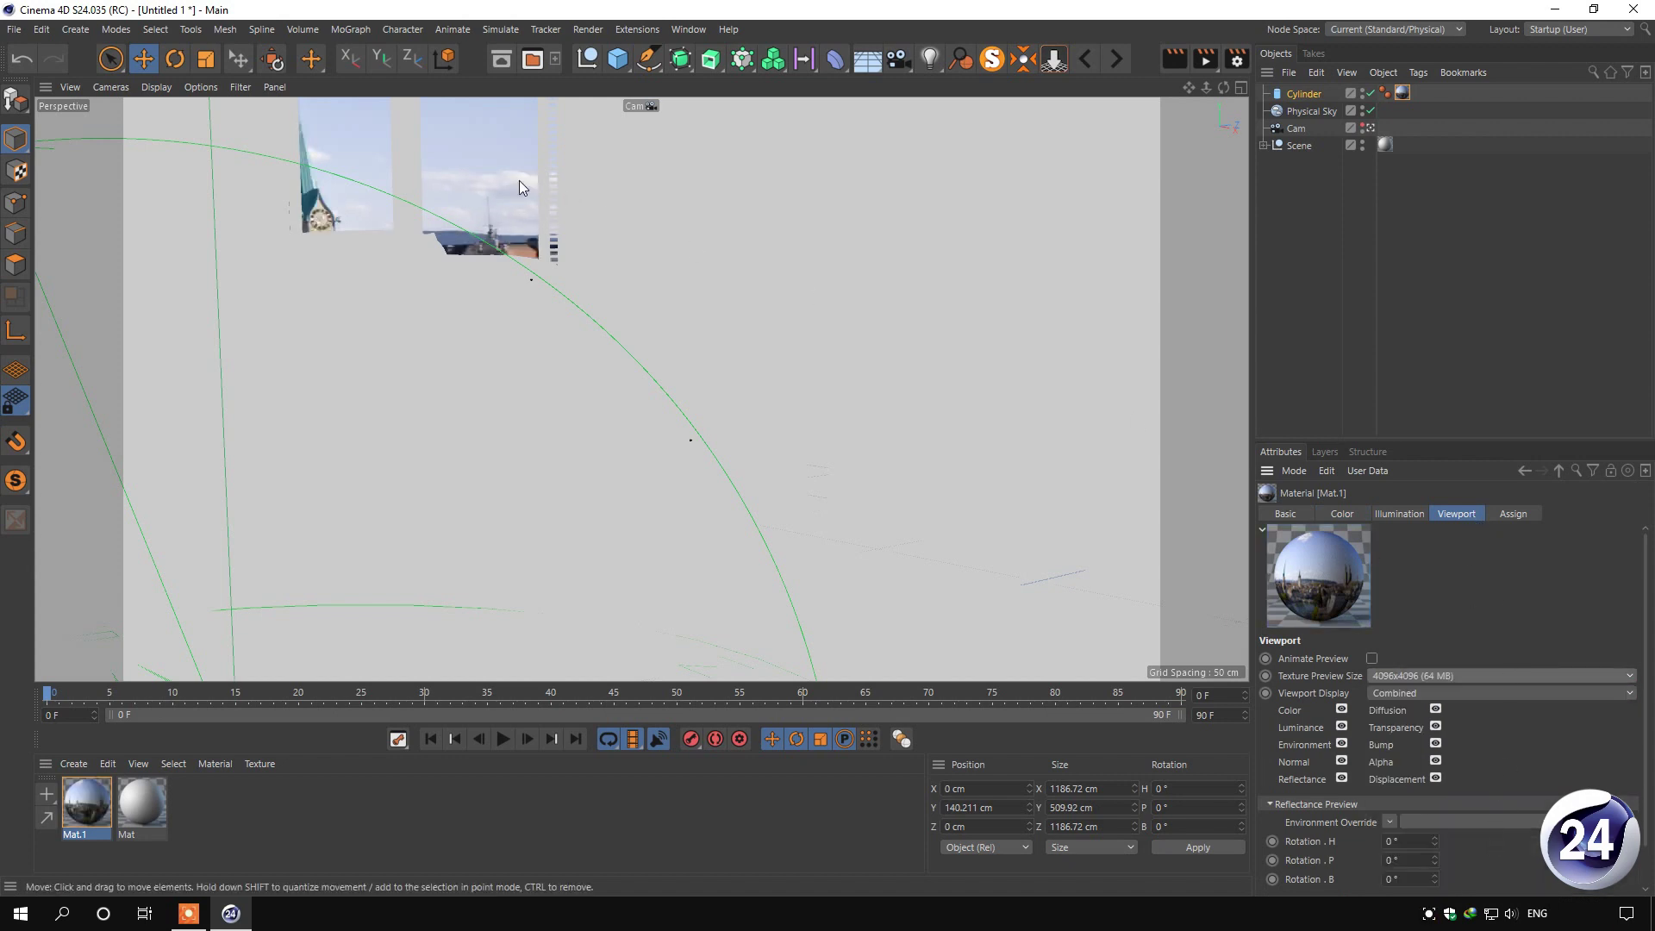
Set the Length U of the cylinder's backdrop texture to 32%
click(1402, 94)
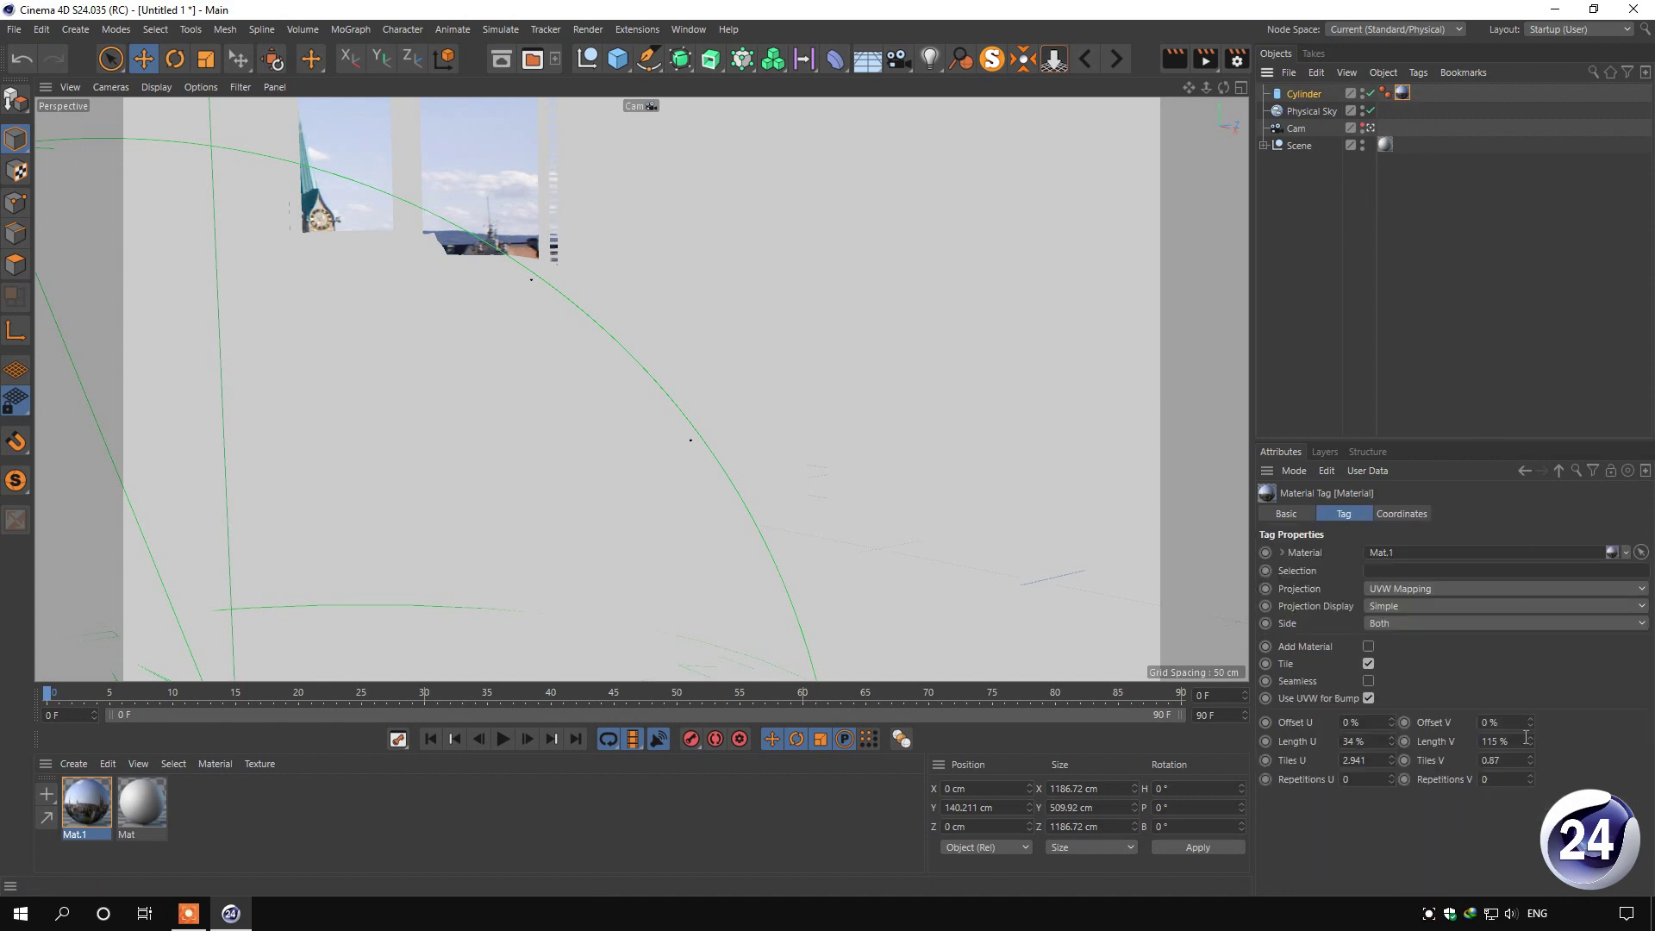
click(1391, 743)
click(1391, 743)
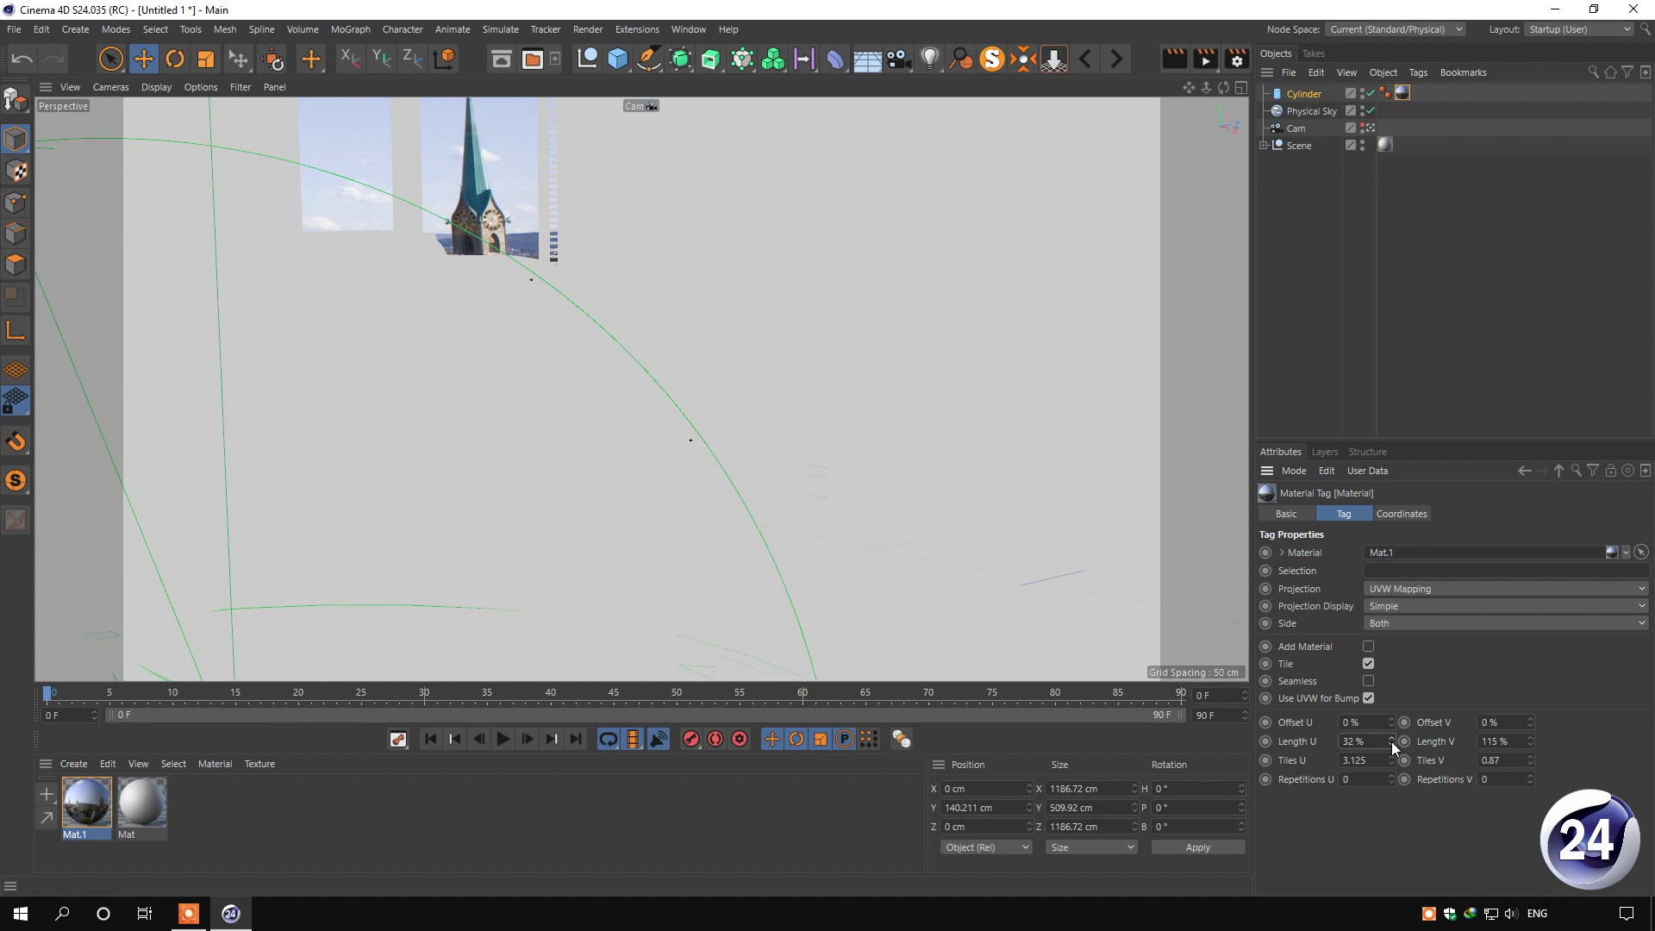
click(1322, 256)
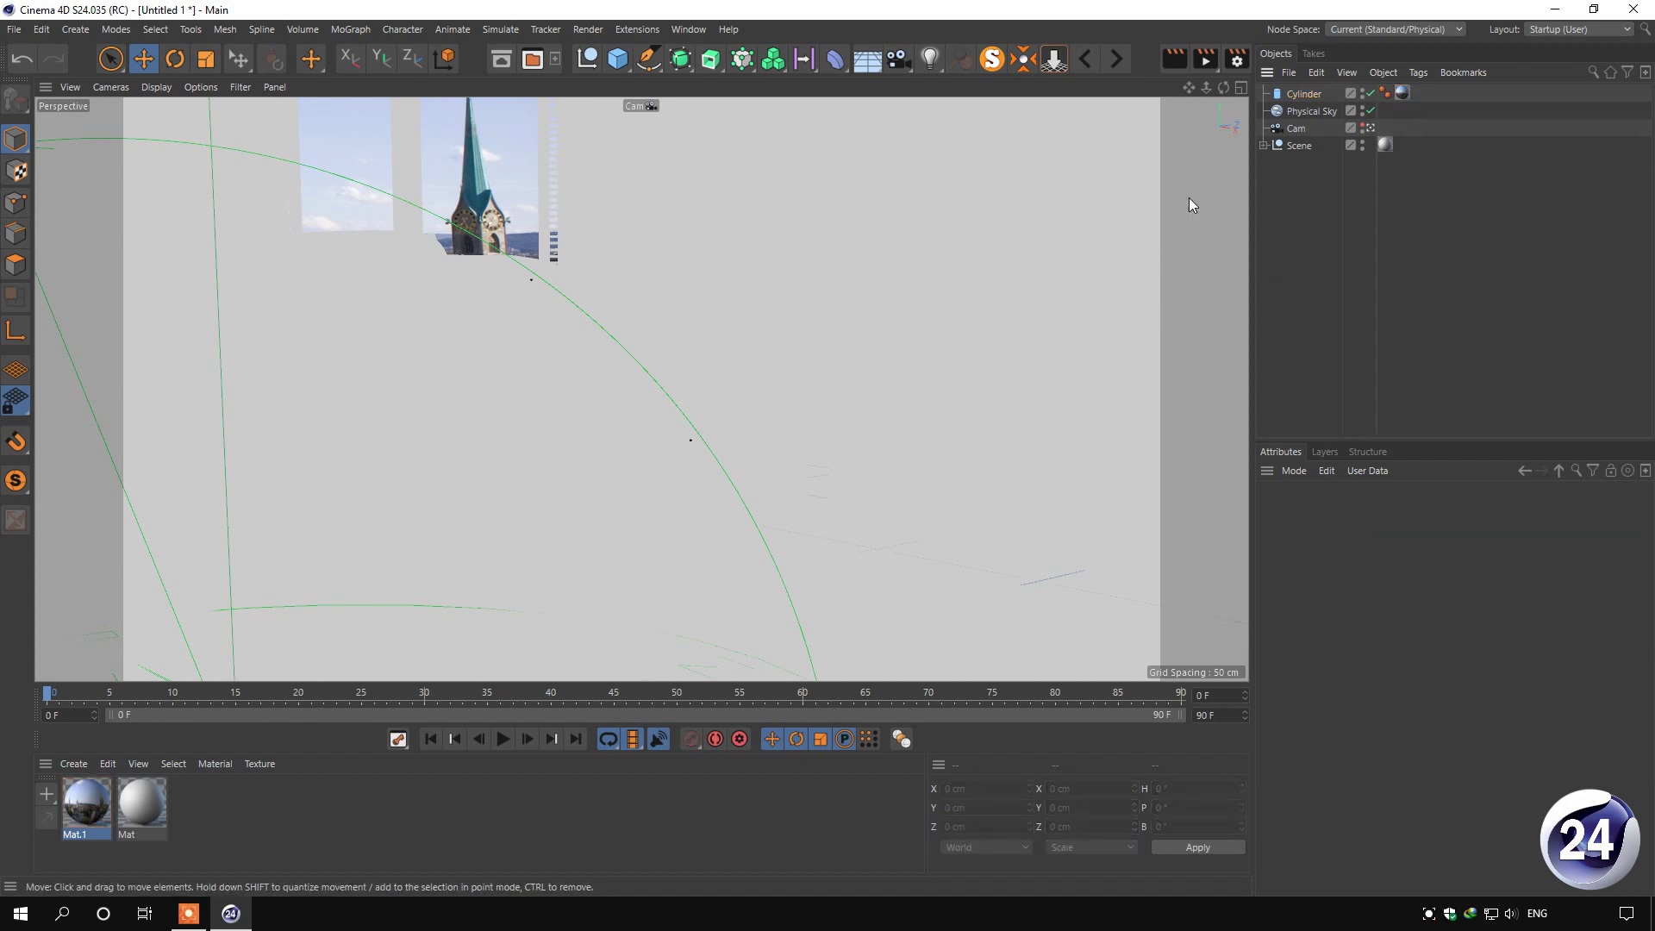
Set the backdrop texture's Offset U to -7% and switch the camera view to constant shading with lines
click(1407, 93)
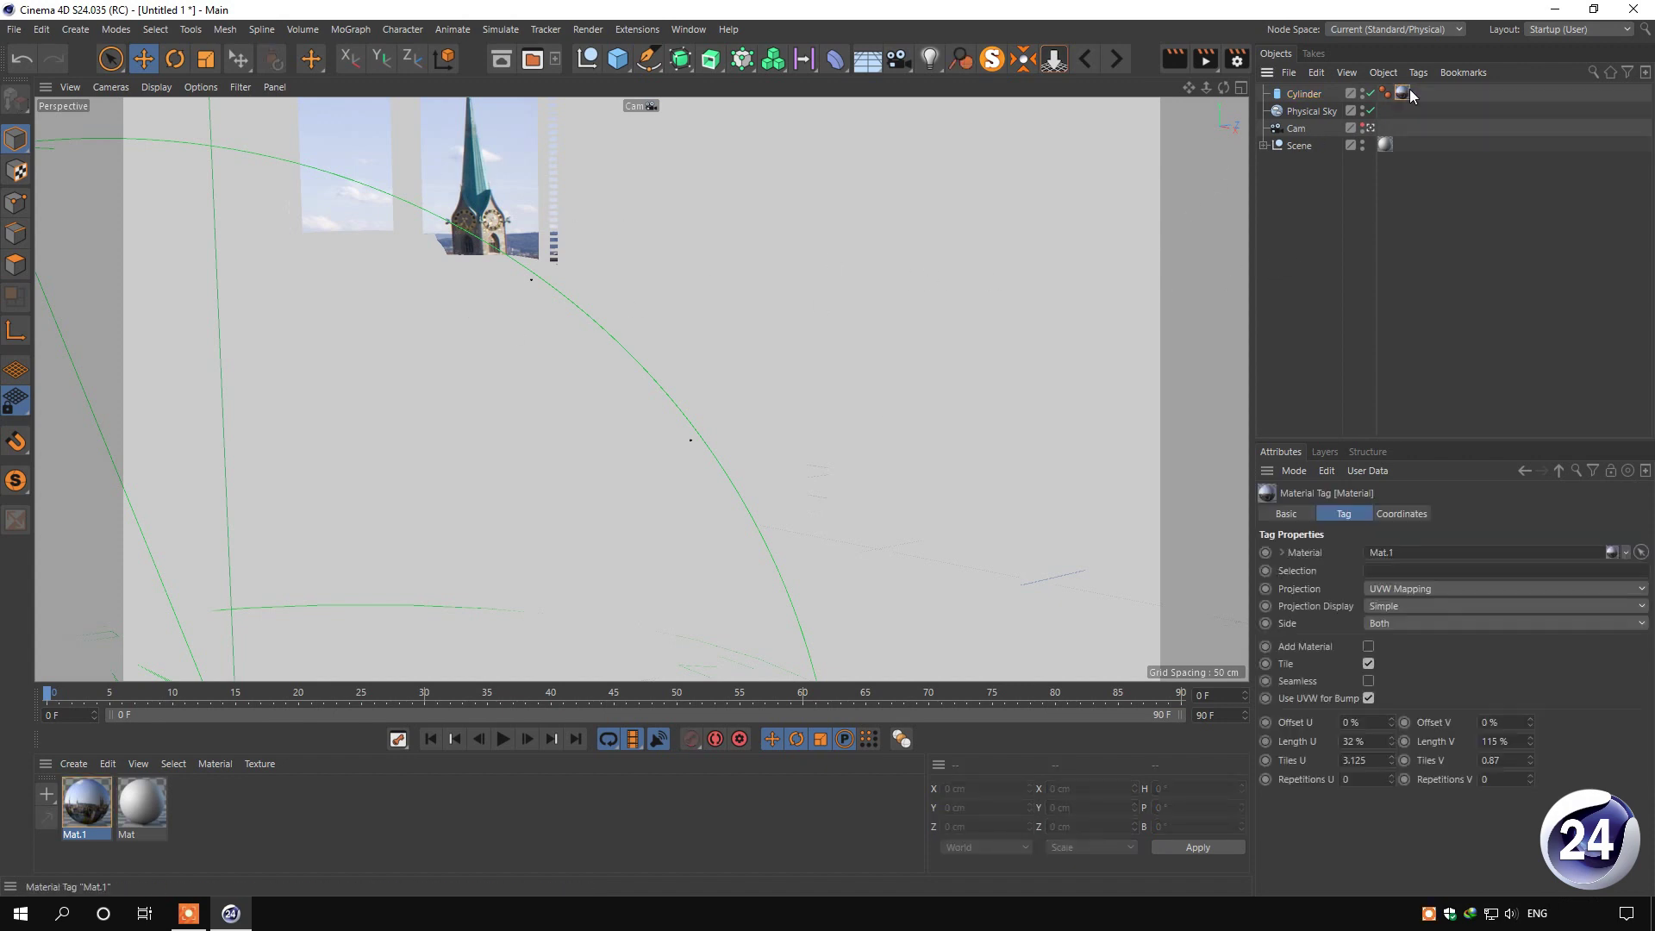
click(1393, 724)
click(1392, 724)
click(1393, 724)
click(1393, 724)
click(1392, 724)
click(1393, 724)
click(1392, 724)
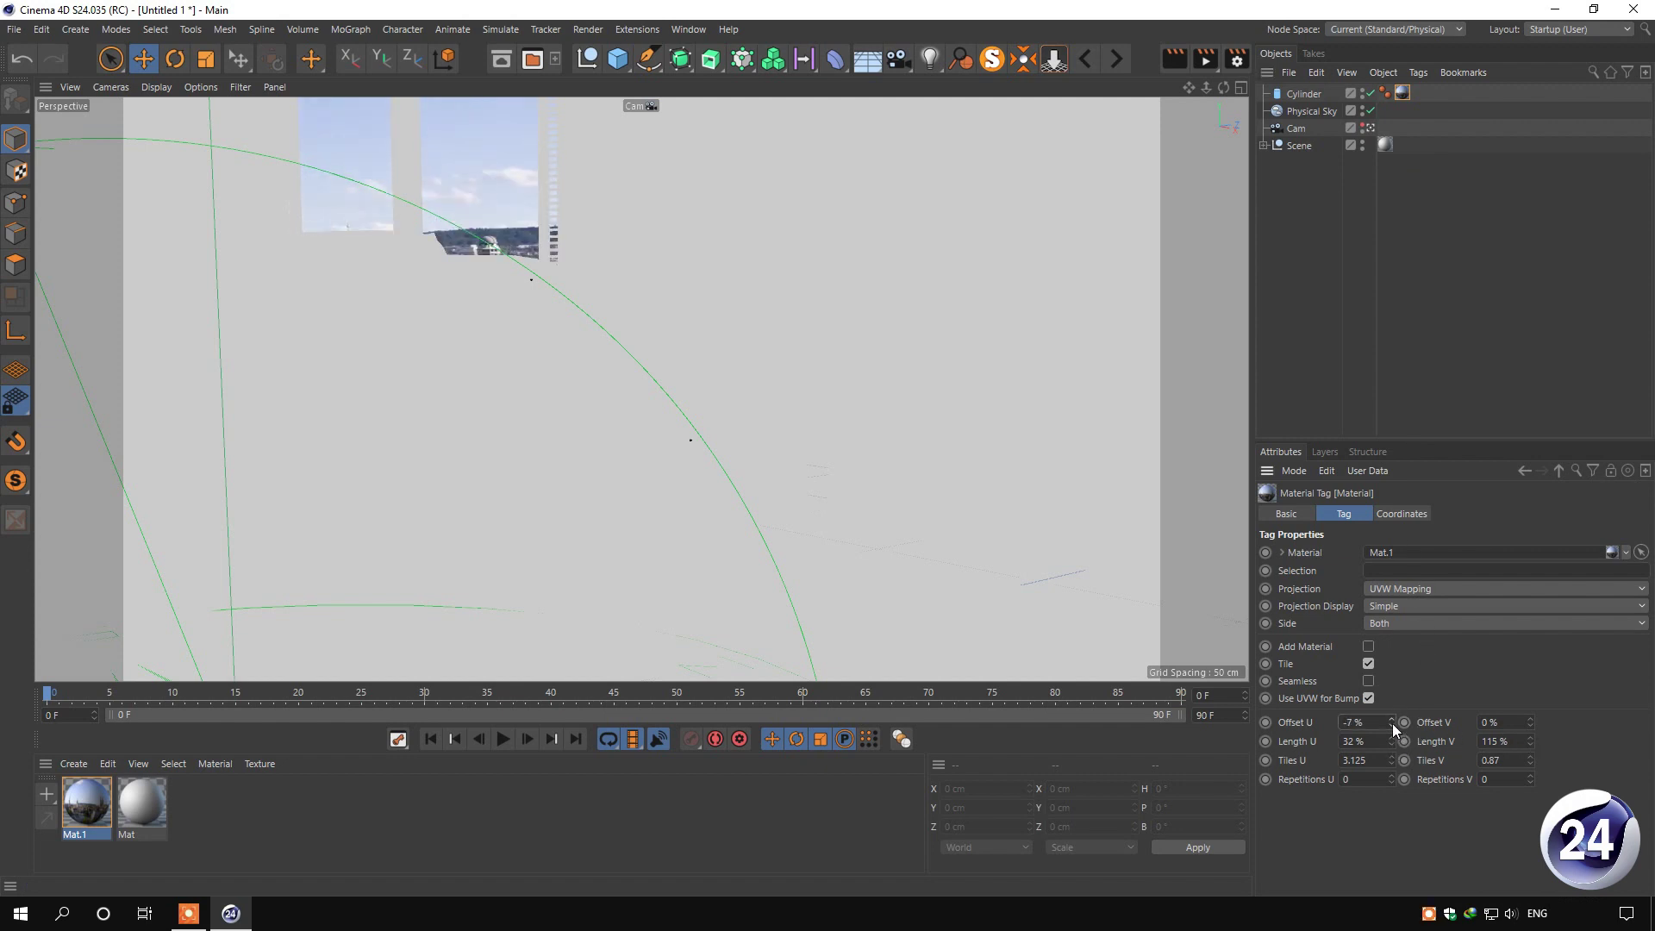
click(1337, 292)
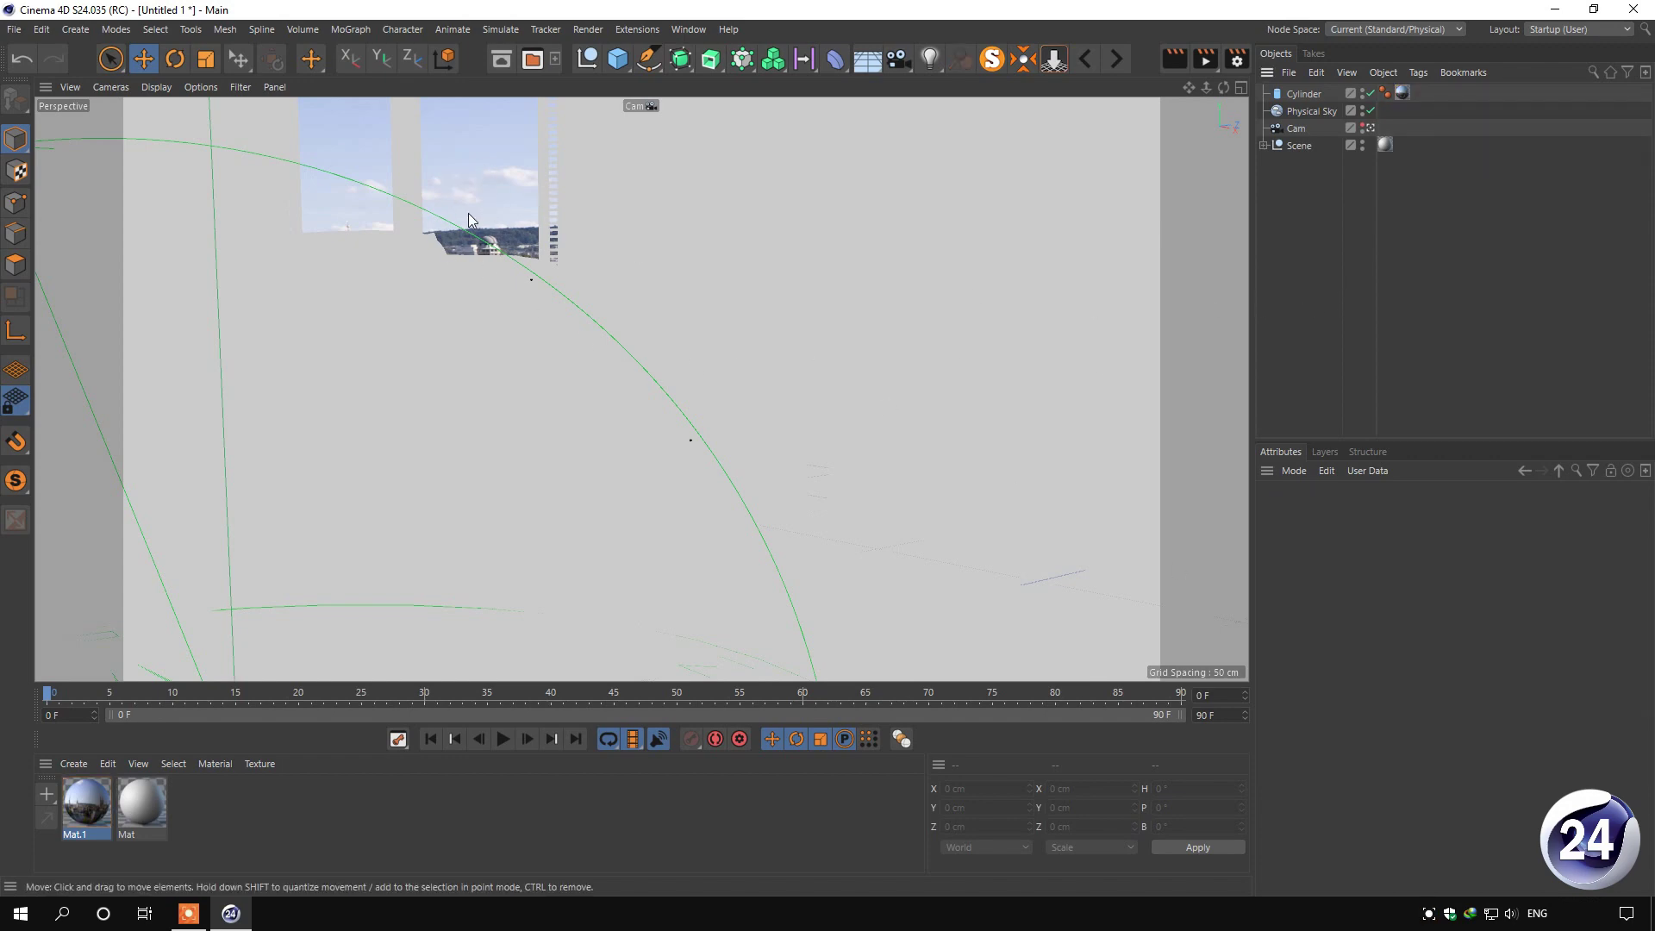
click(156, 87)
click(177, 180)
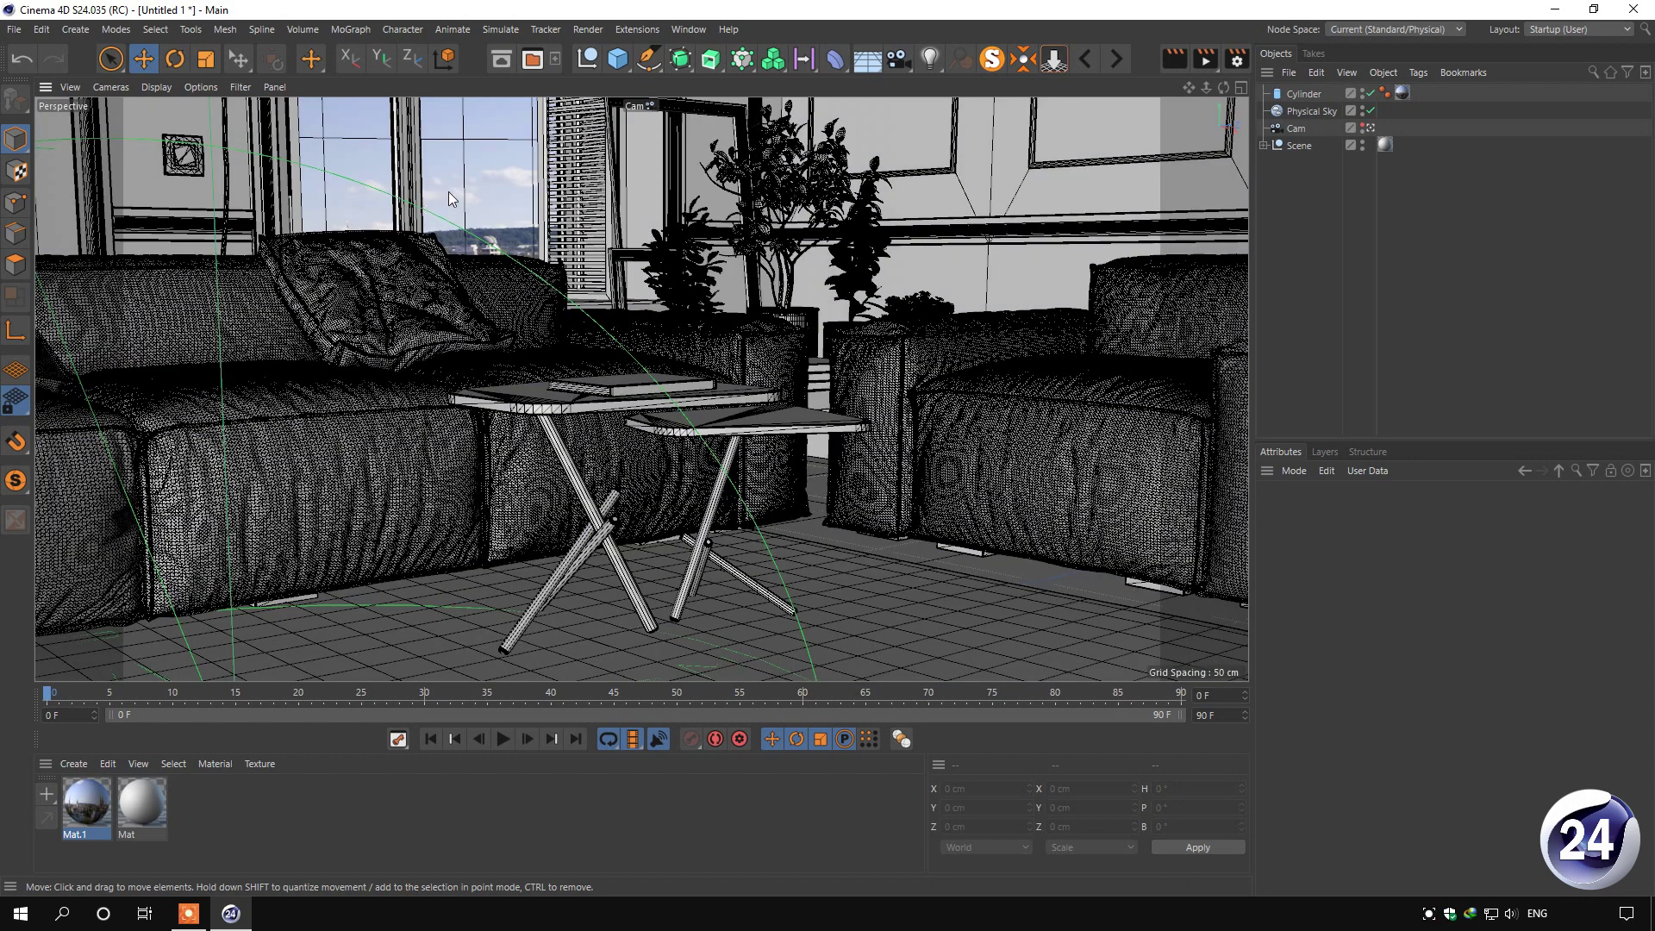
Add a Compositing tag to the cylinder and disable shadow casting and receiving, Seen by Rays, GI and Transparency, keeping Seen by Camera enabled
right_click(1308, 90)
mouse_move(1348, 245)
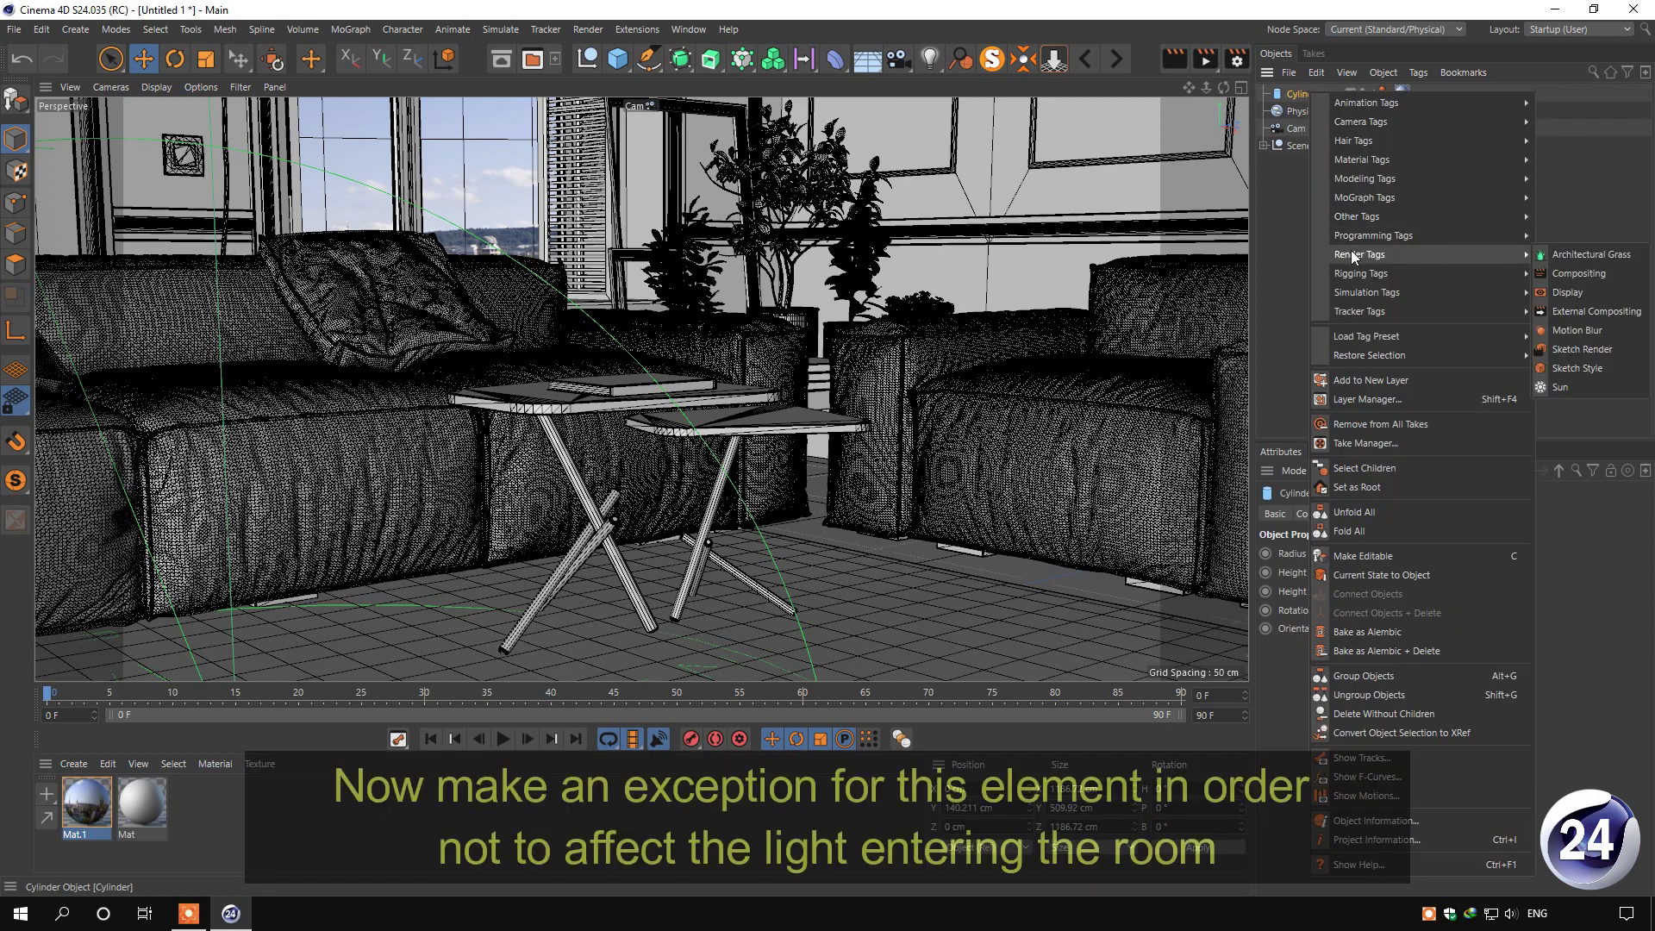
click(1584, 257)
click(1359, 553)
click(1359, 645)
click(1358, 628)
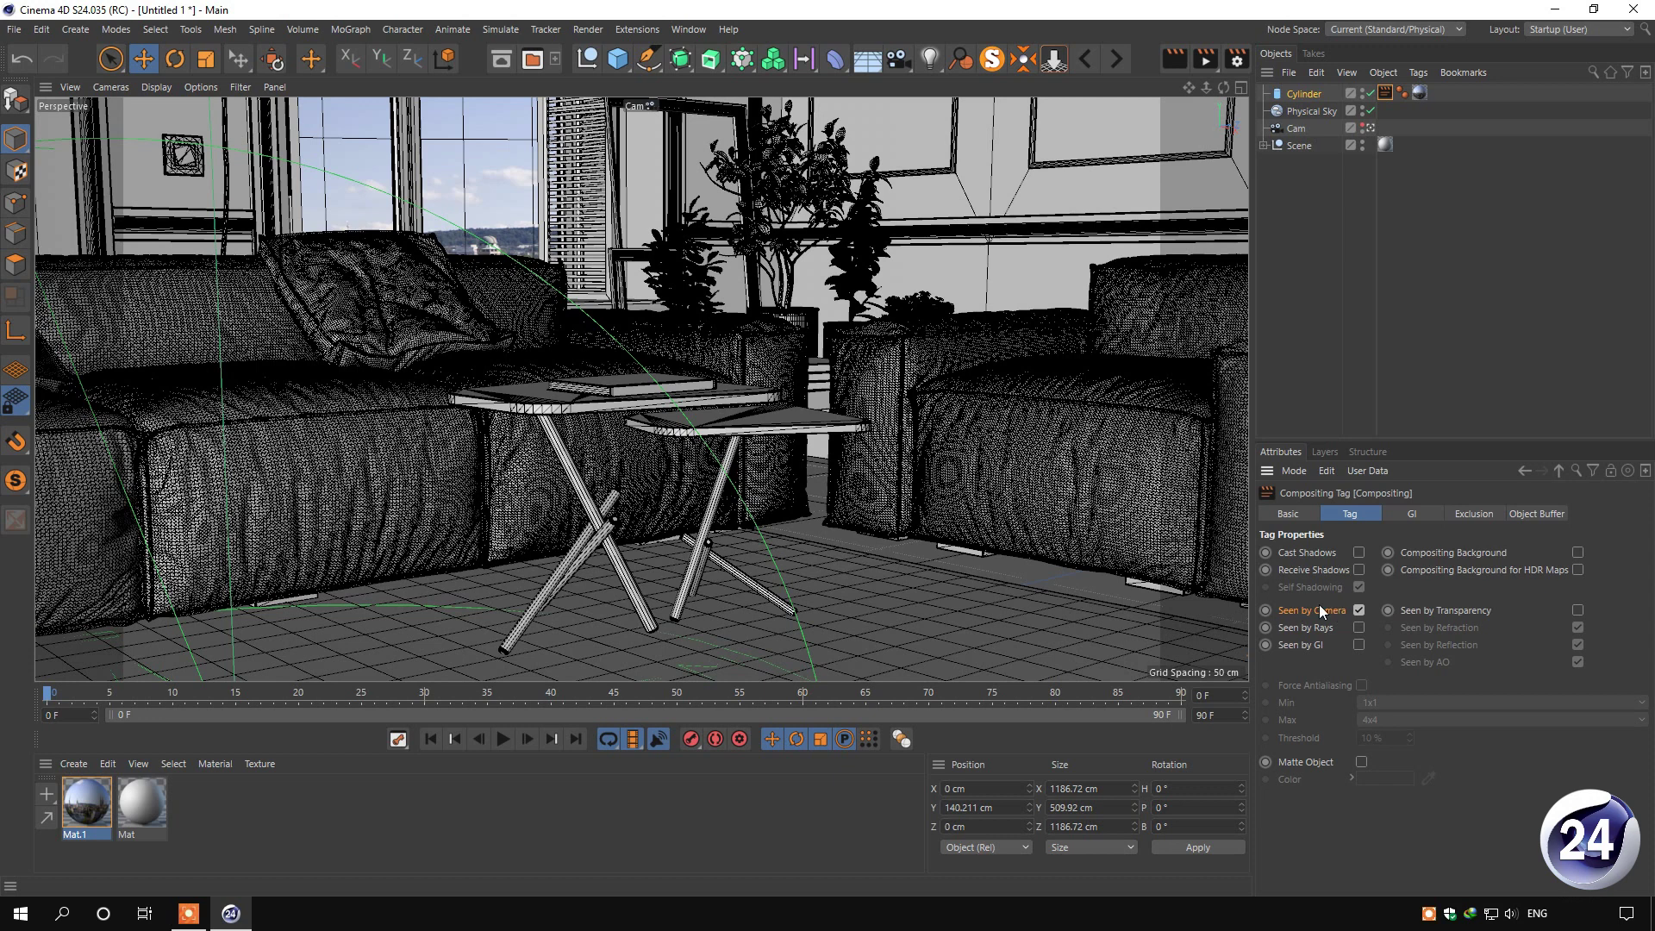
click(1312, 323)
Open the Asset Browser and look through its asset categories, from objects and materials to scenes
click(501, 58)
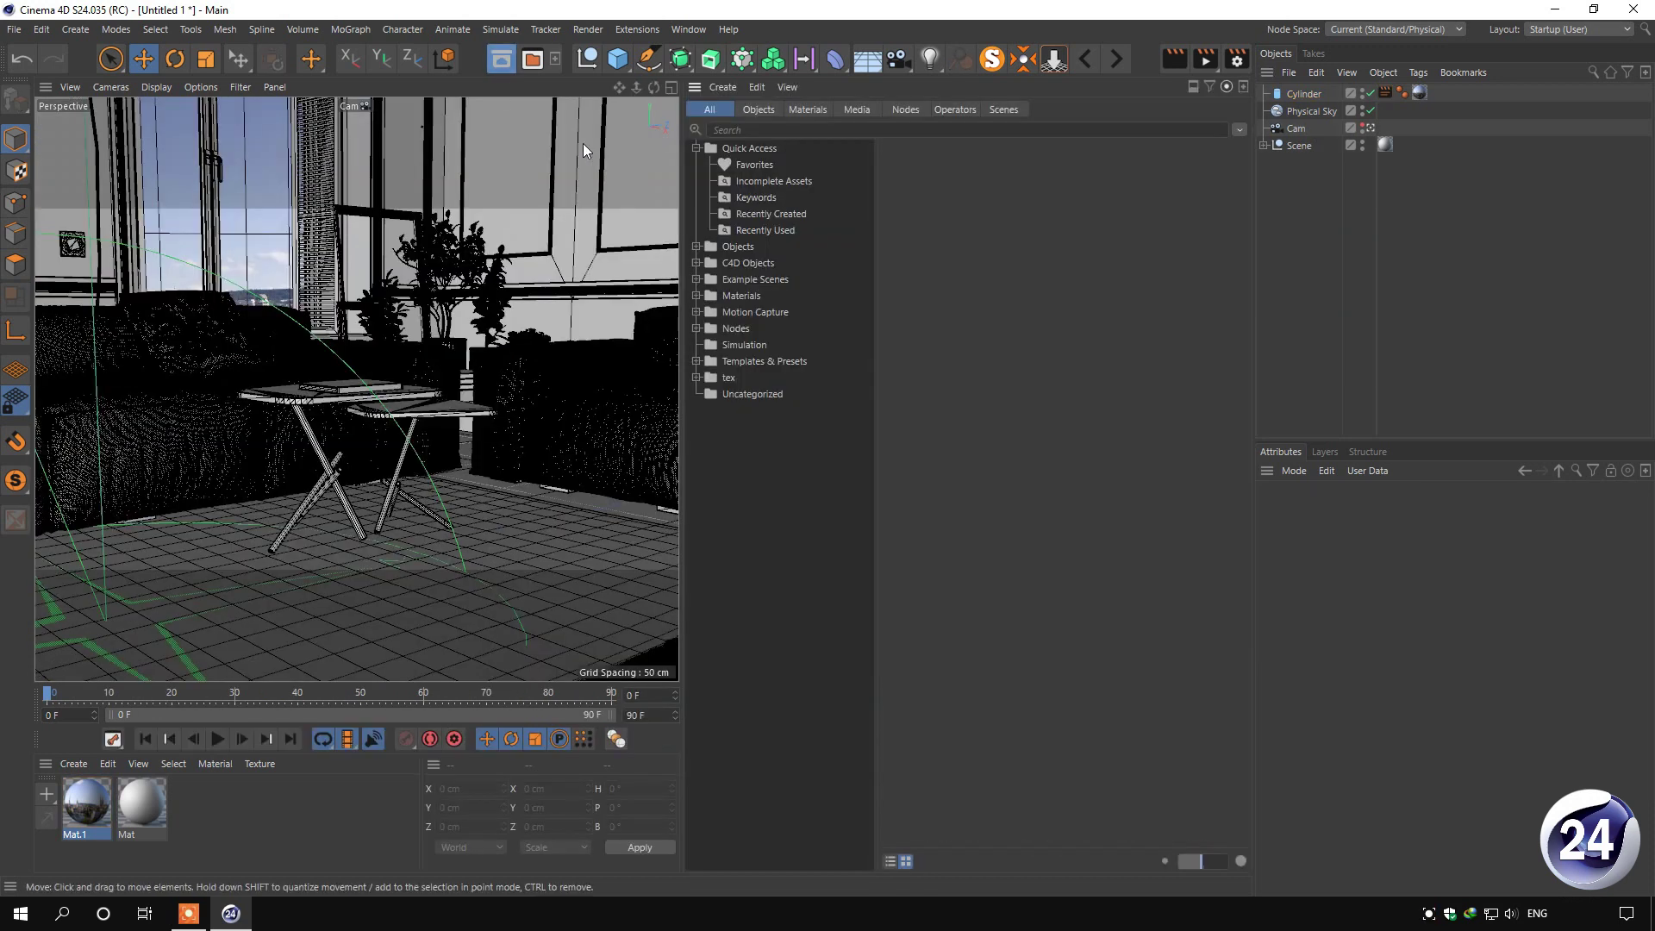
click(759, 110)
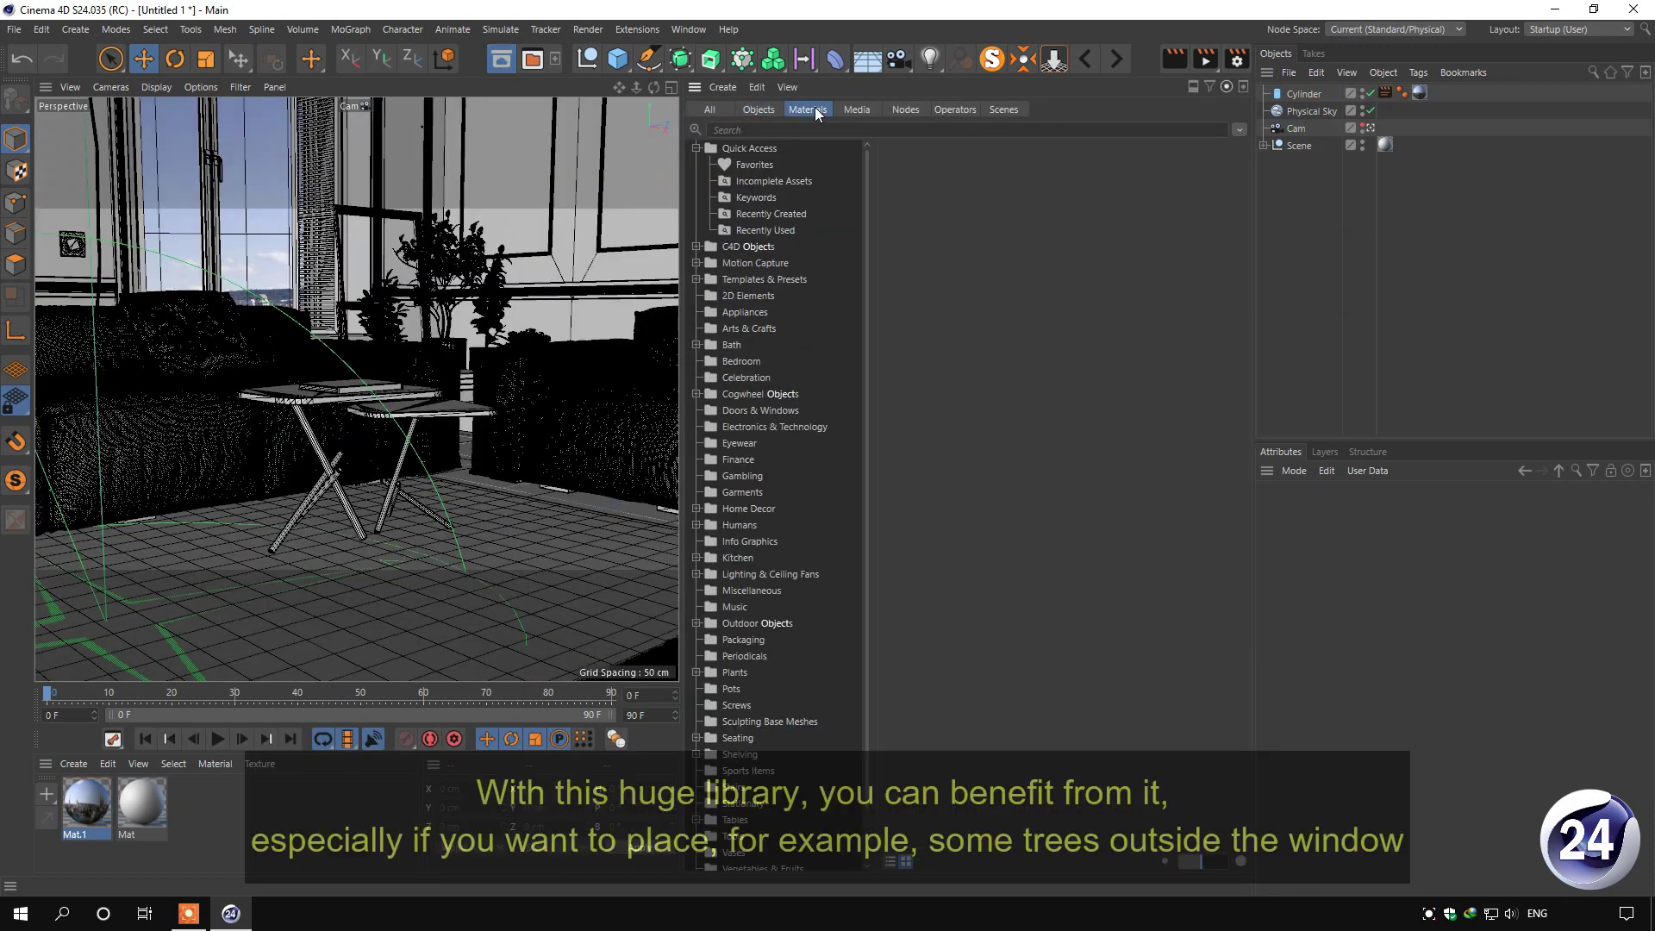
click(810, 109)
click(855, 109)
click(904, 110)
click(957, 110)
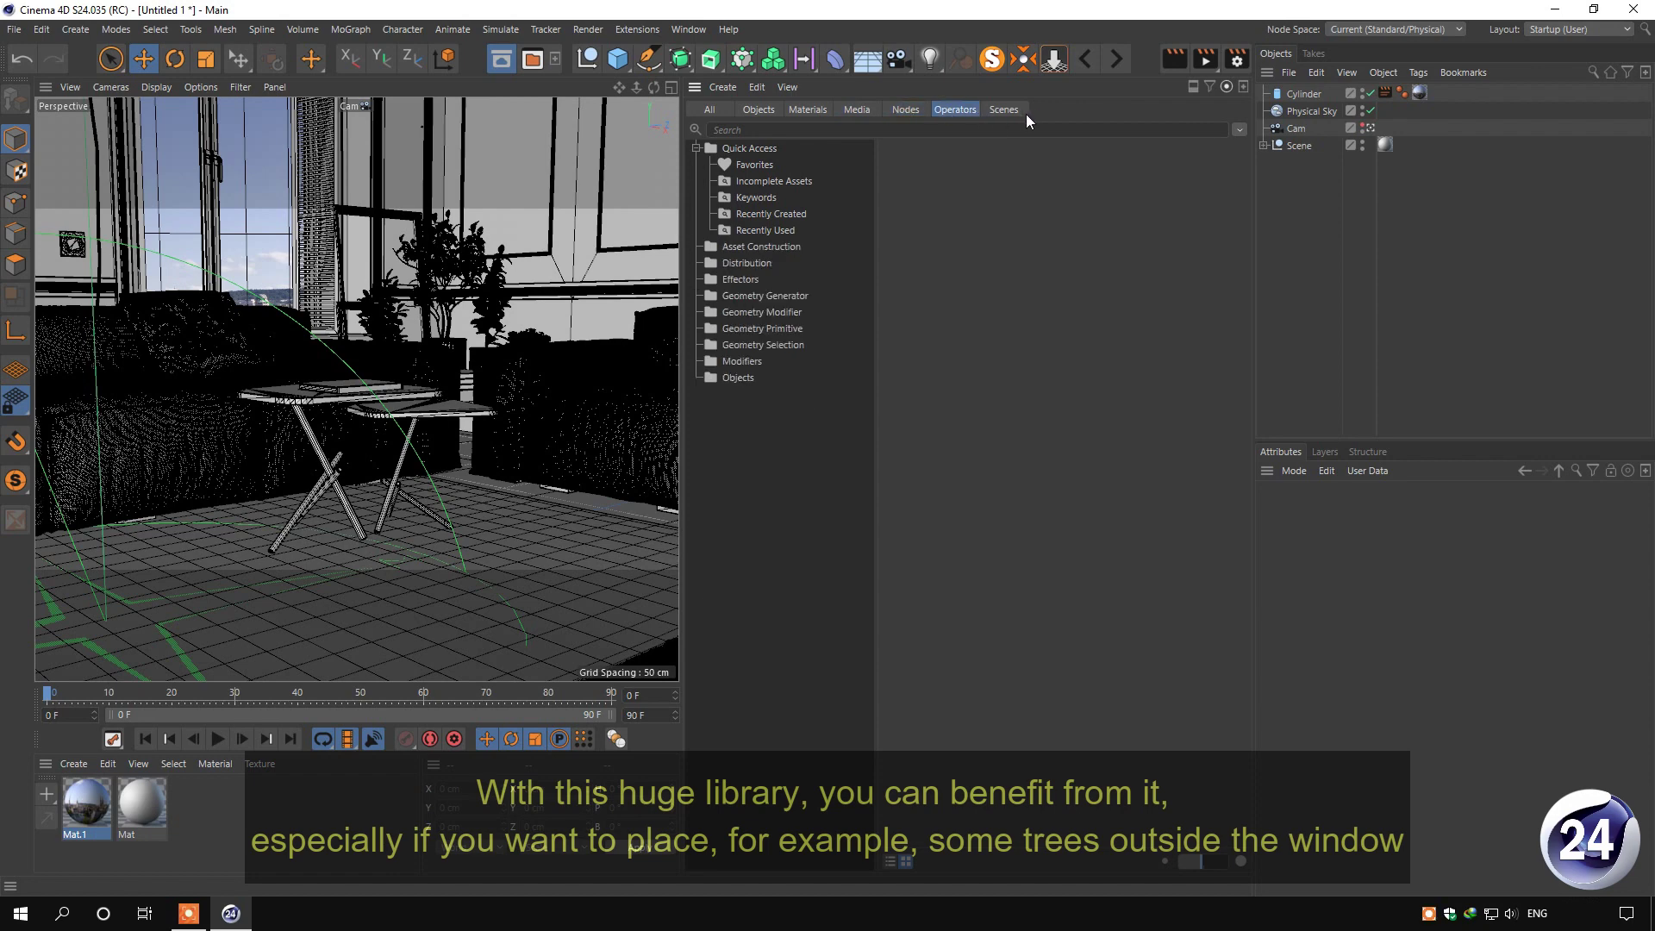
click(1005, 109)
click(757, 109)
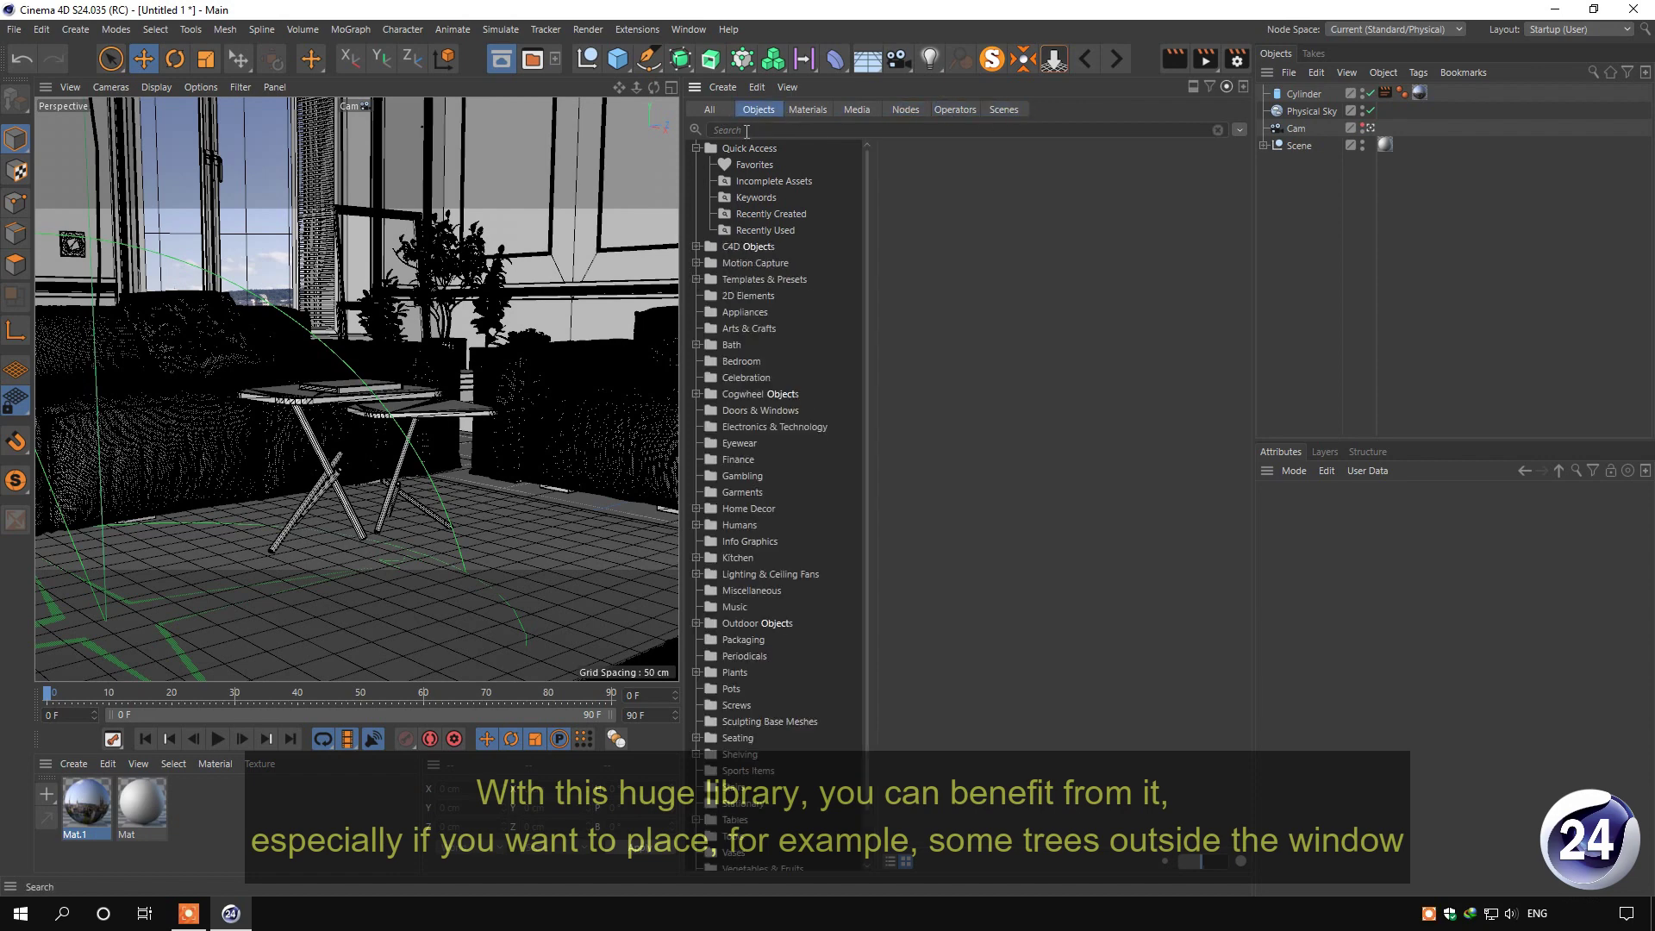
click(726, 108)
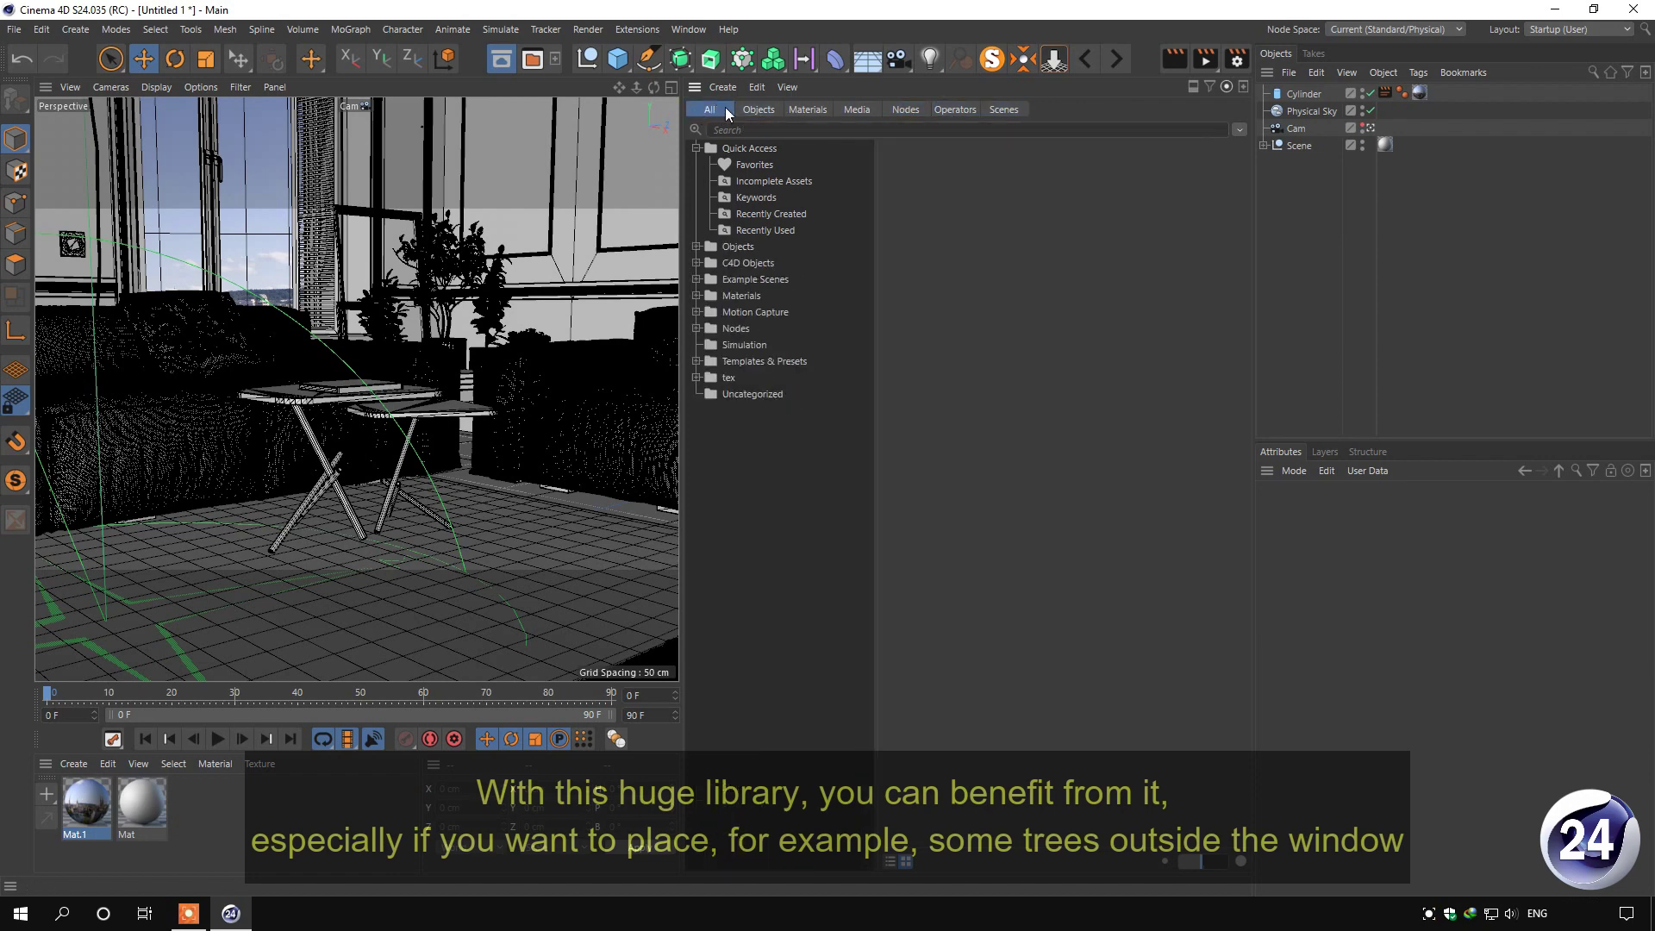
Search the asset library for "tree", look through the models, and clear the search and close the Asset Browser
click(744, 129)
text(tree)
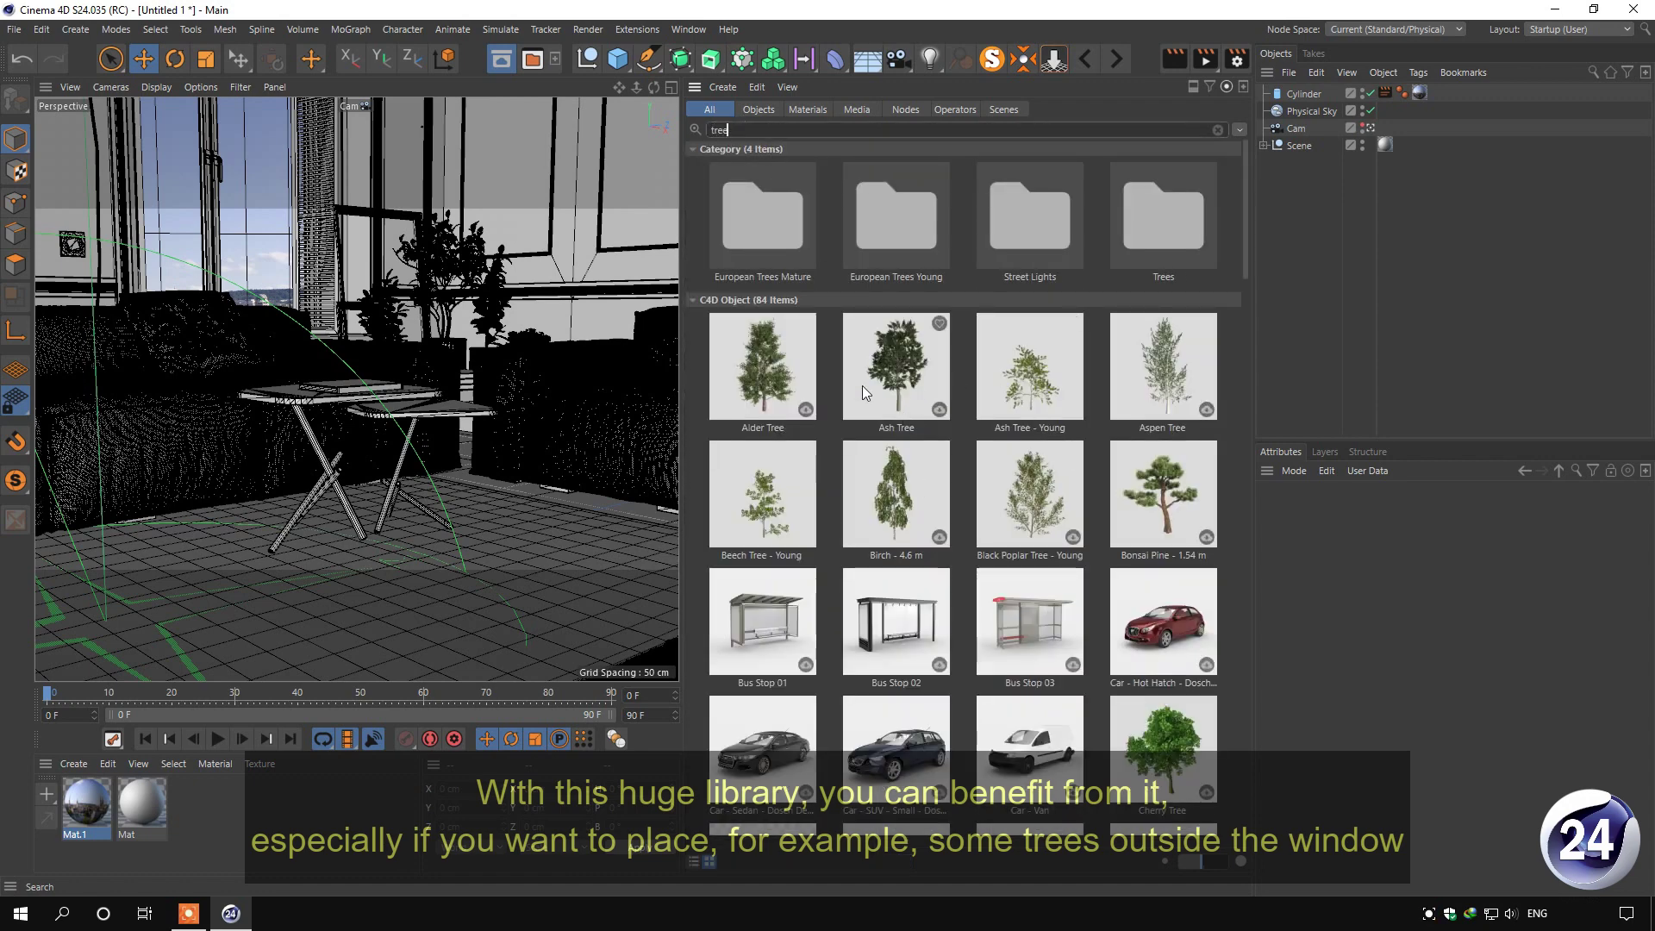
scroll(1052, 536, down, 2)
scroll(1052, 537, down, 6)
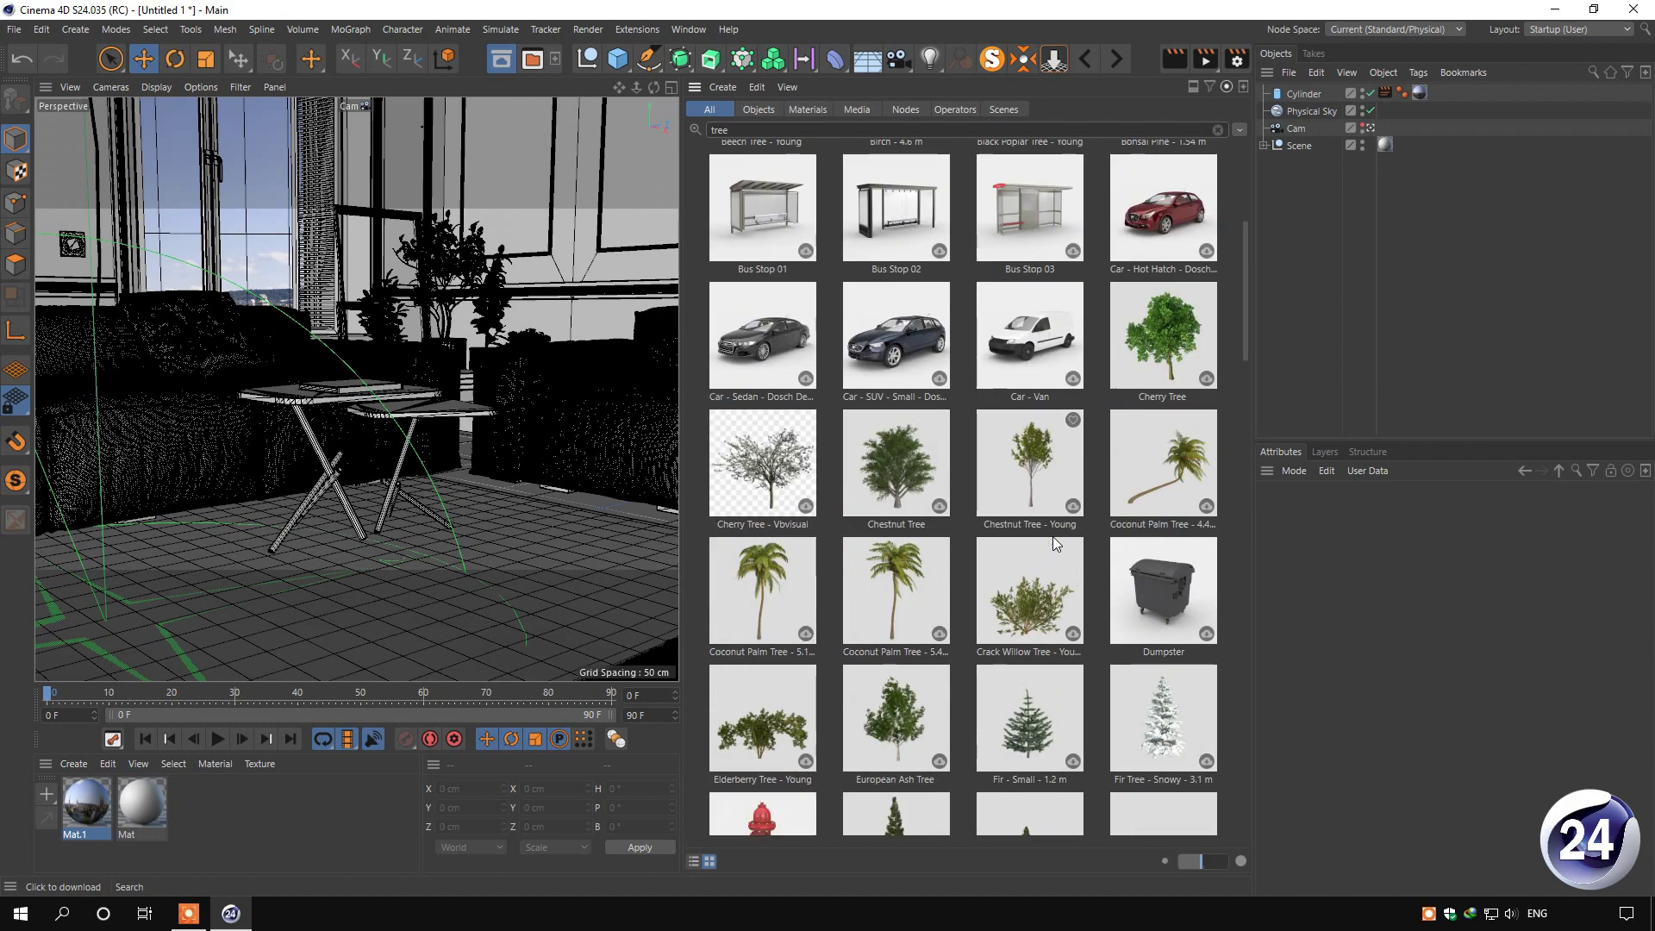
scroll(1070, 577, up, 5)
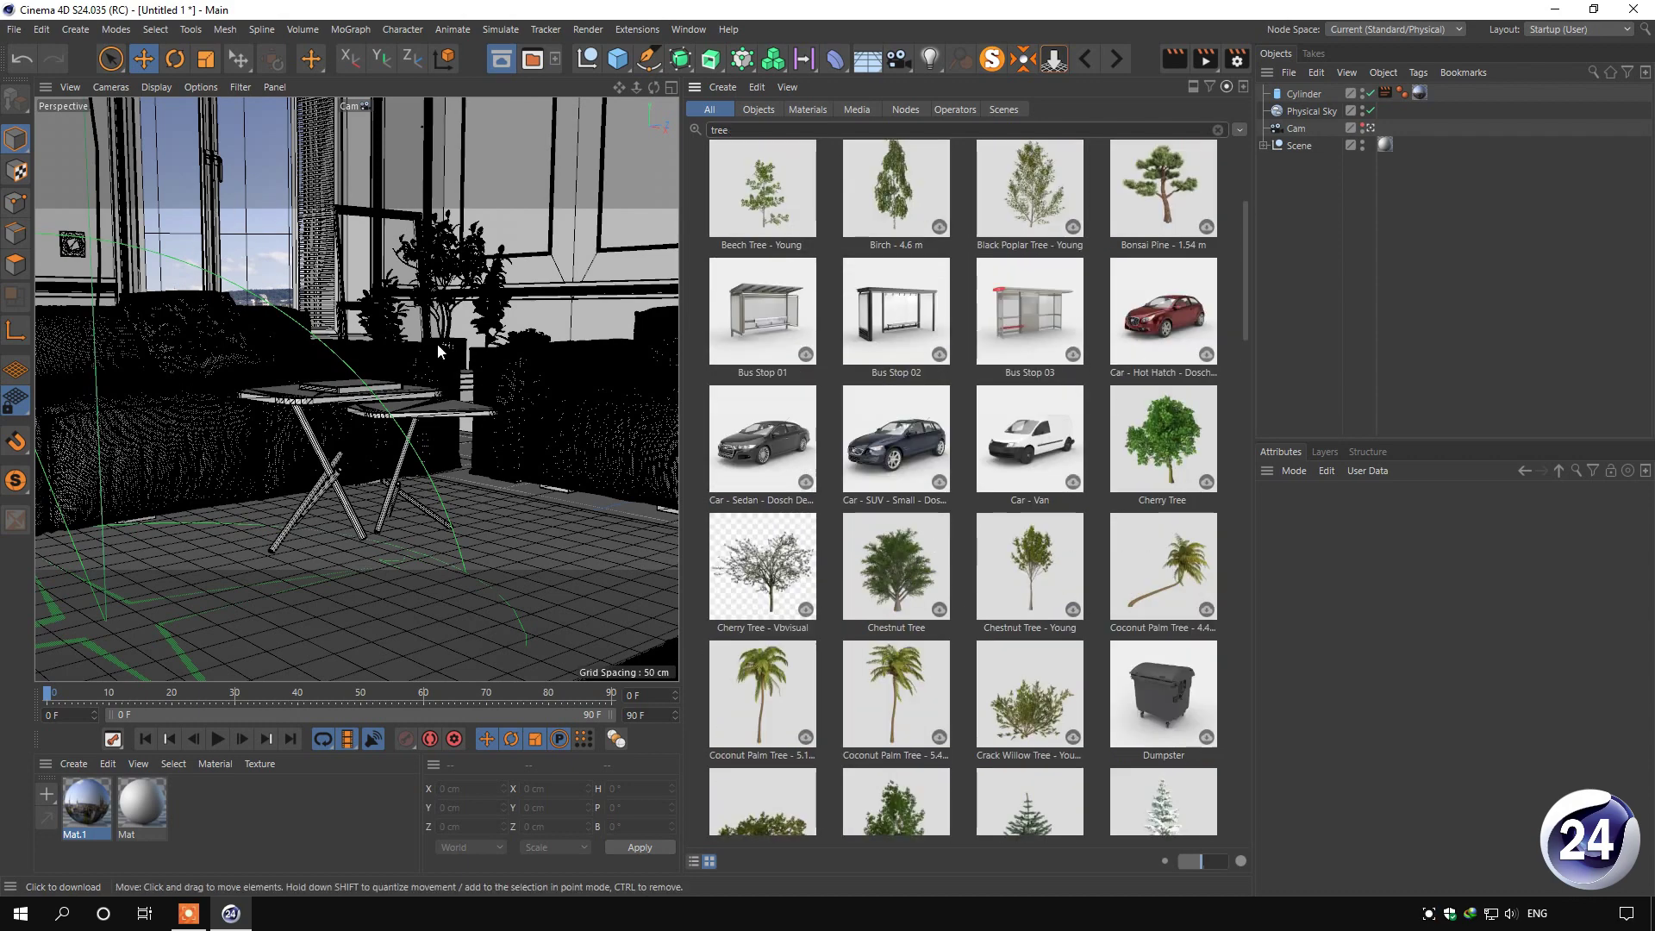
scroll(1177, 401, up, 3)
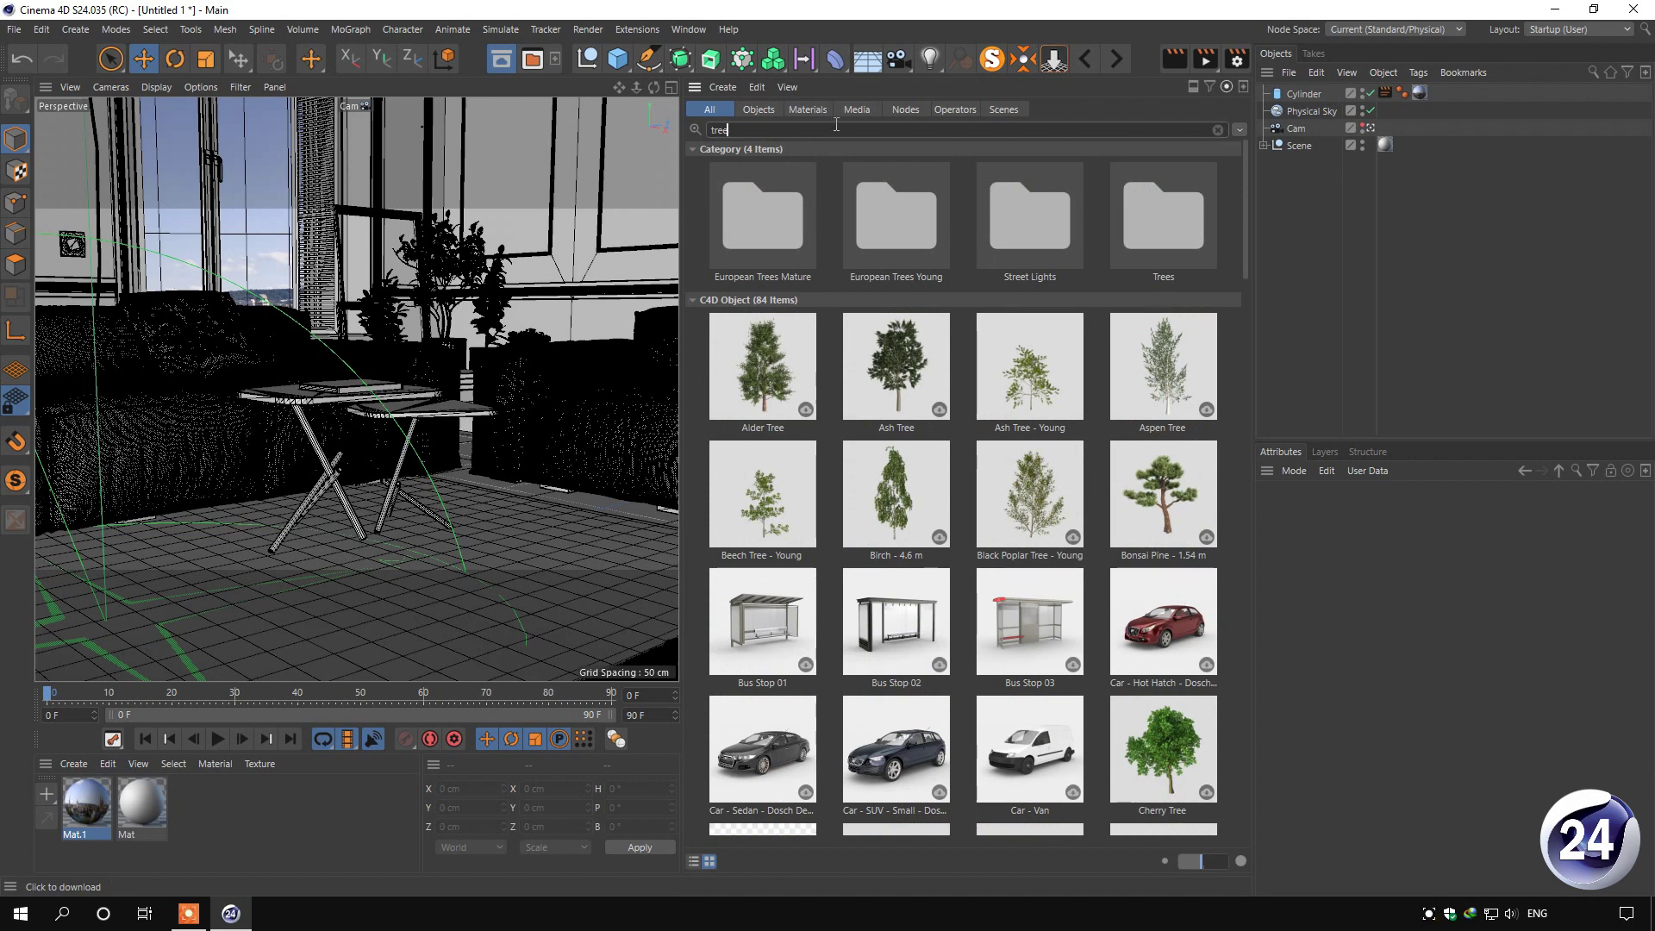
click(1217, 130)
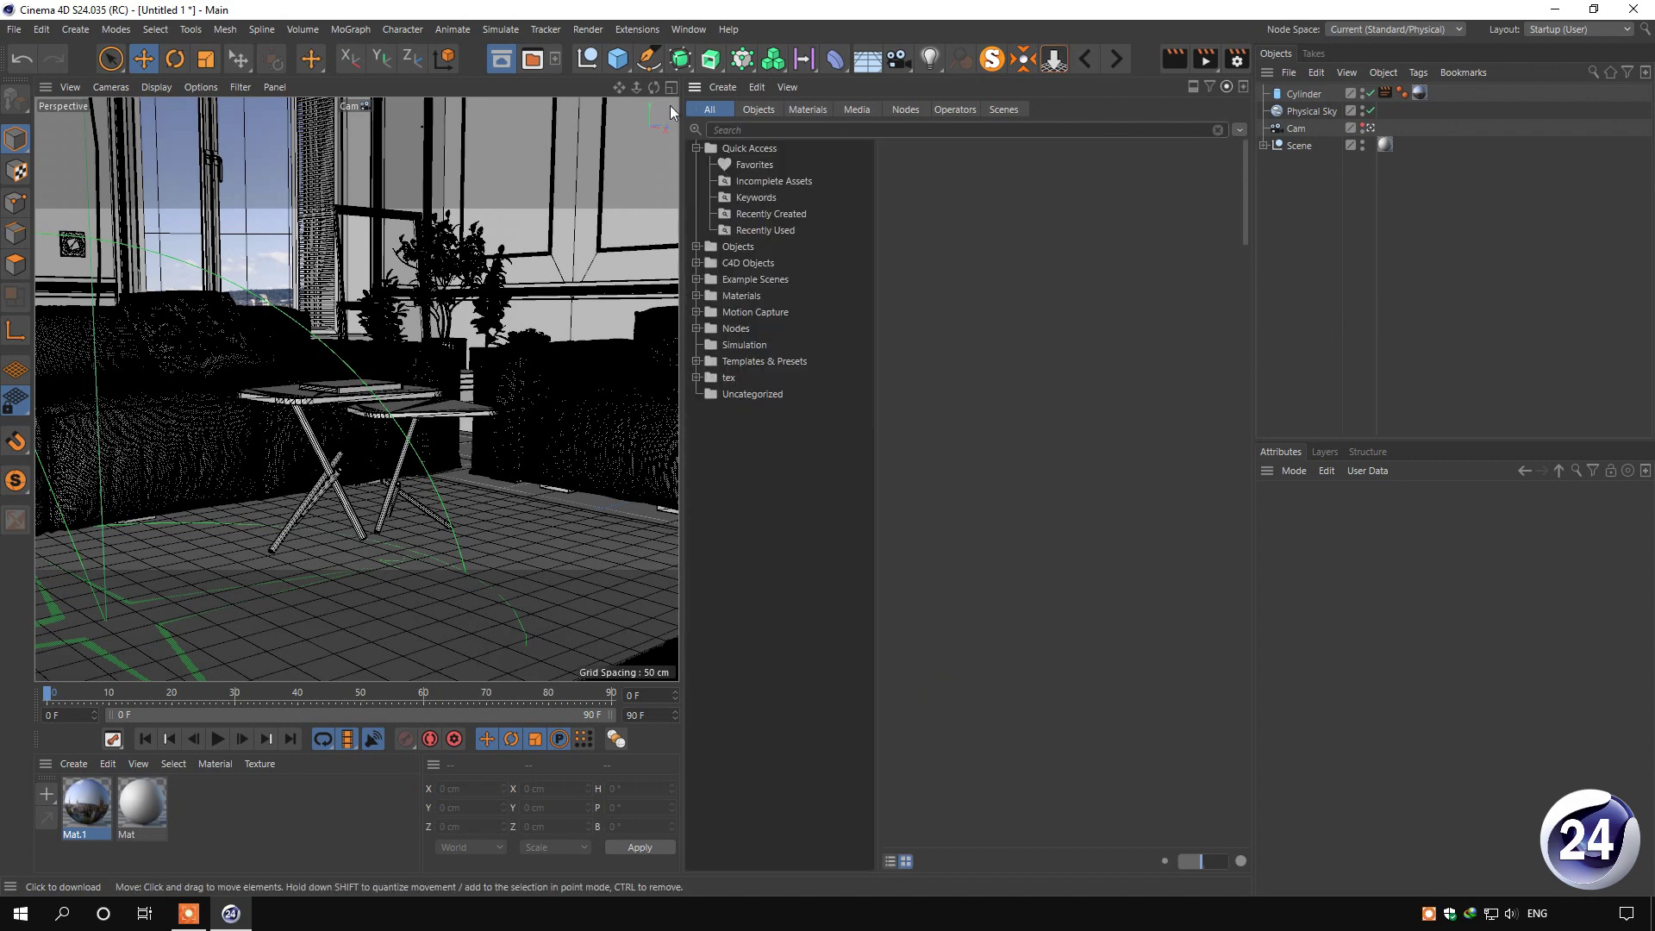
click(501, 59)
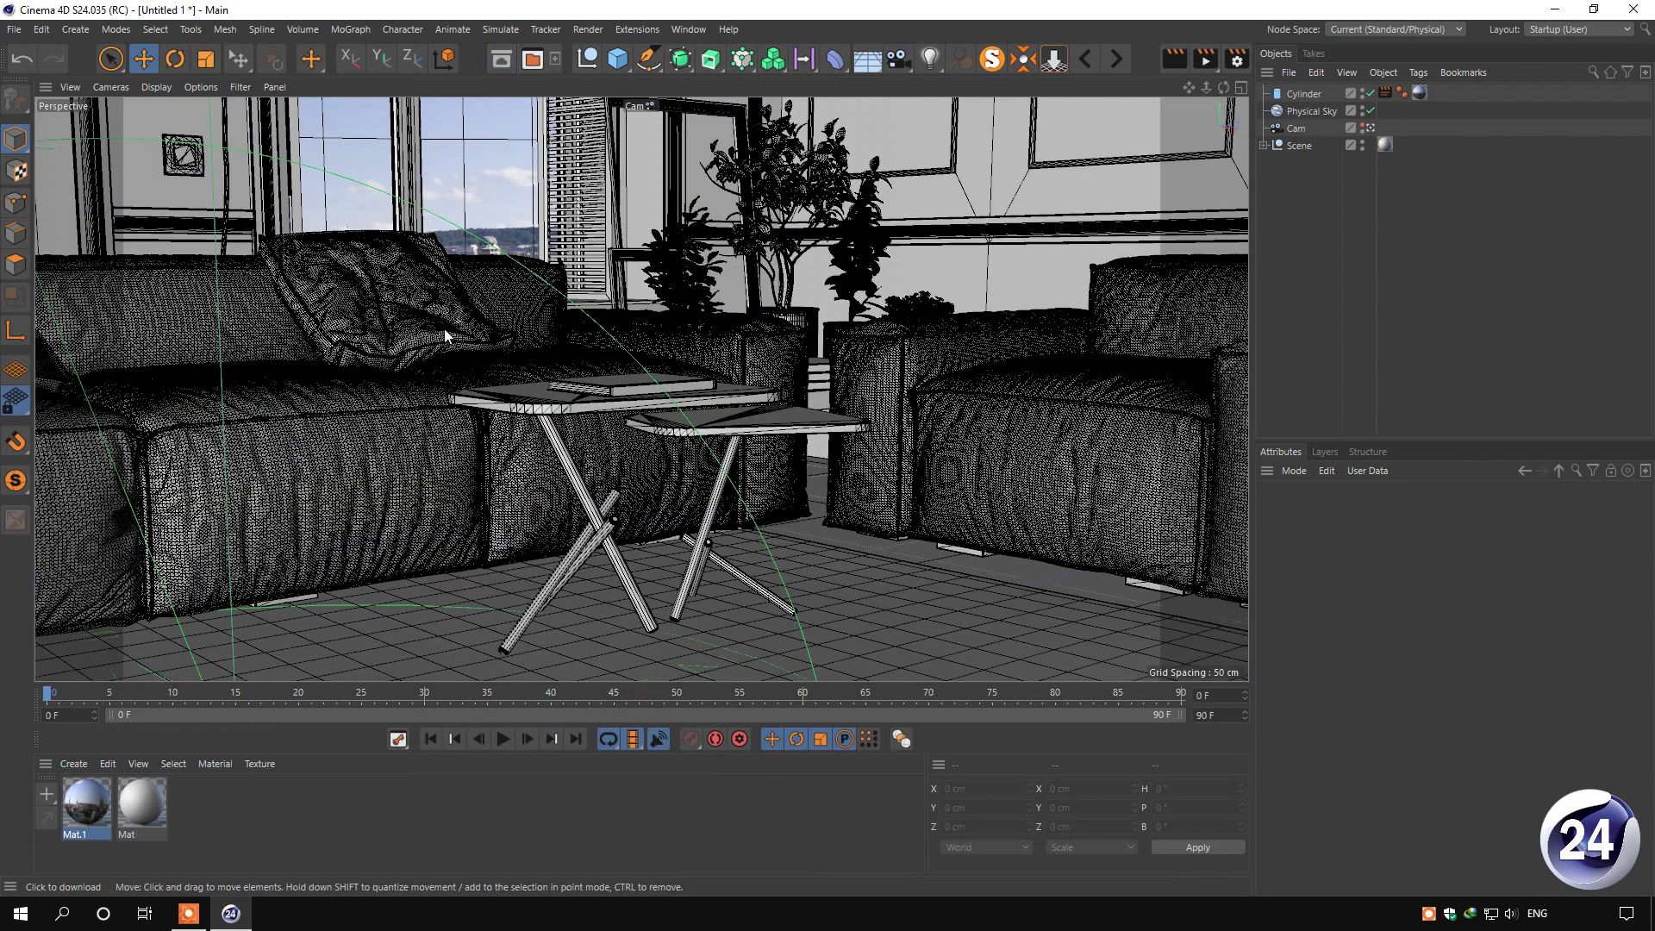
Show all four views and rotate the Physical Sky to H -97° and P 10°
click(1241, 87)
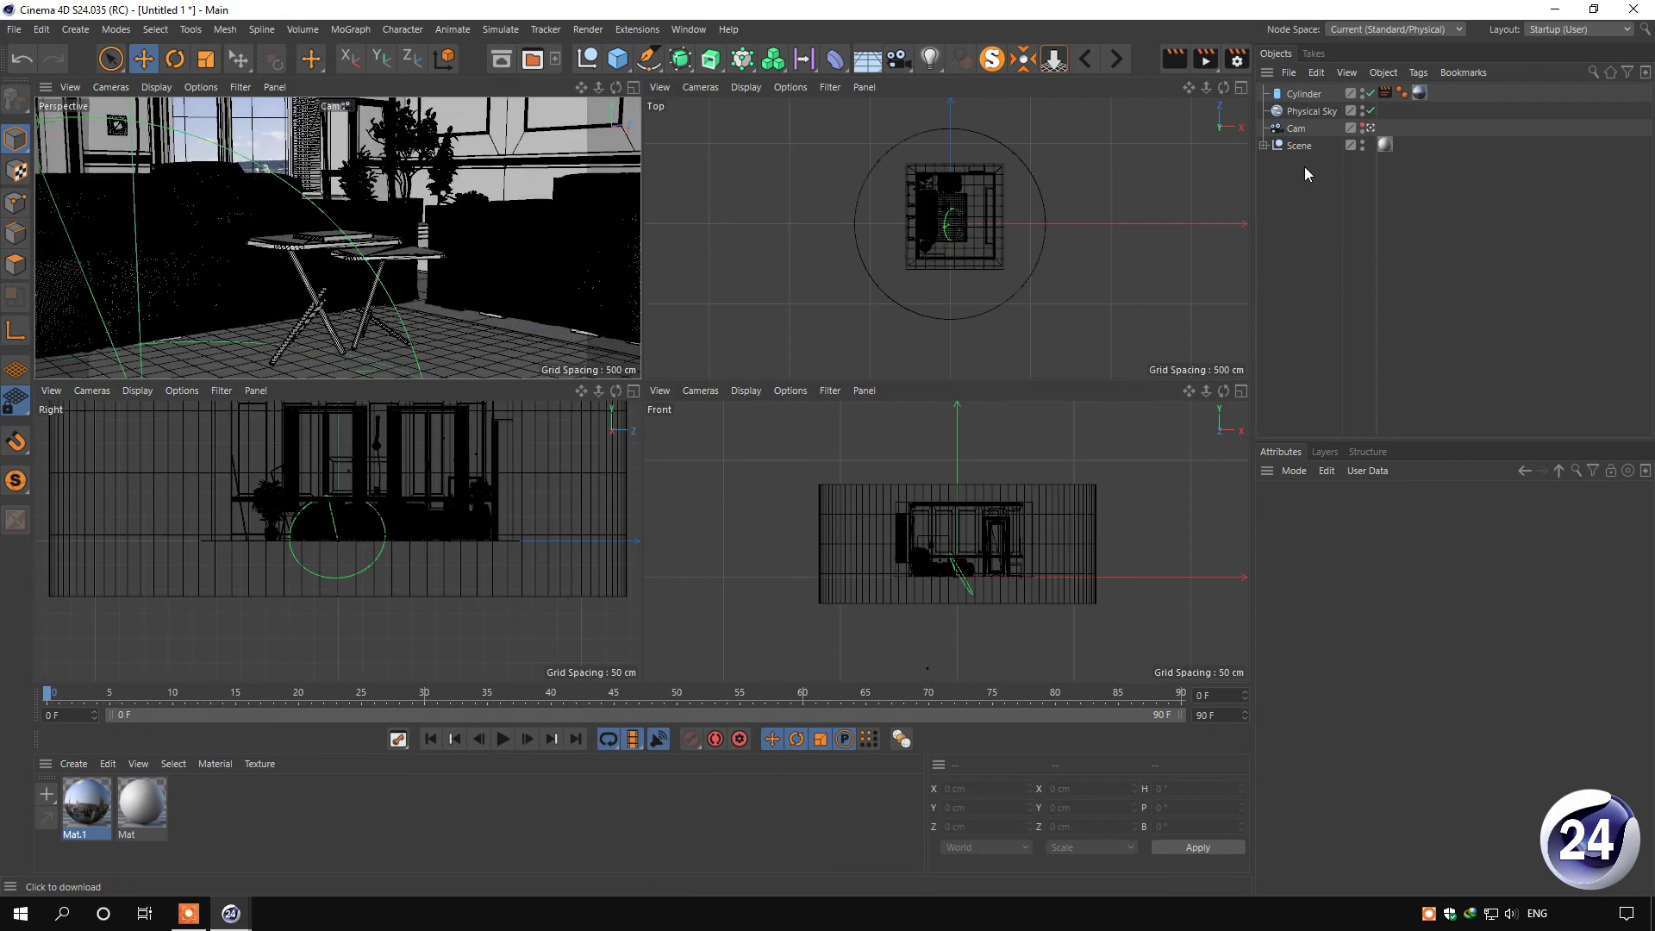
click(1310, 111)
scroll(955, 555, up, 5)
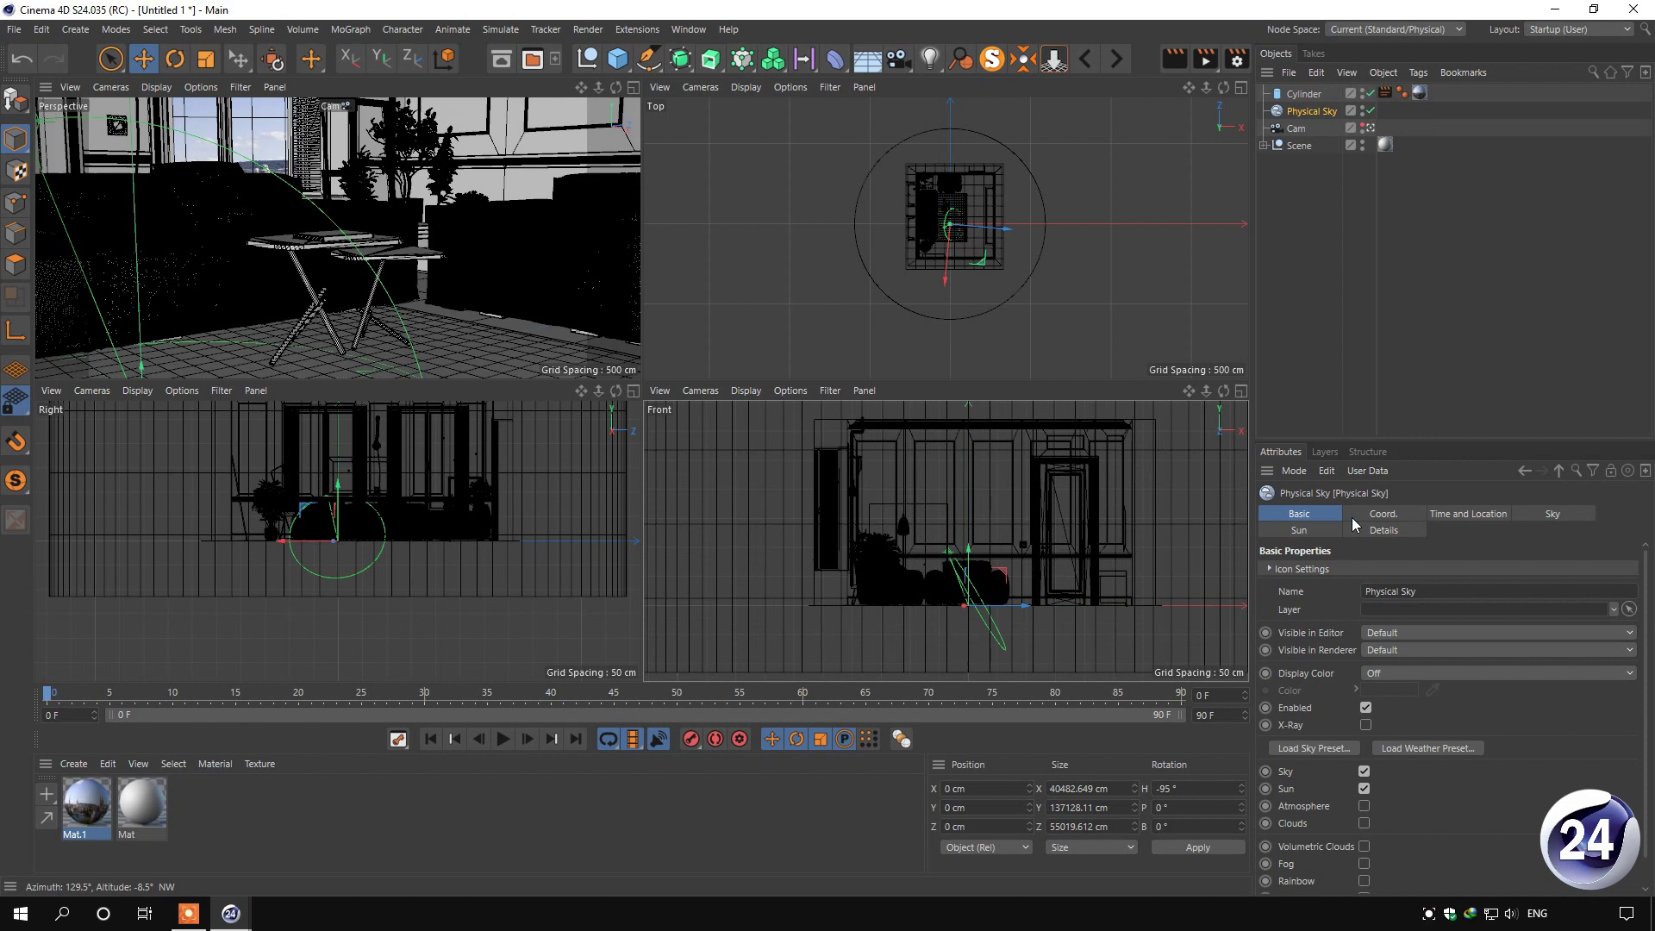
click(1382, 513)
scroll(957, 577, up, 2)
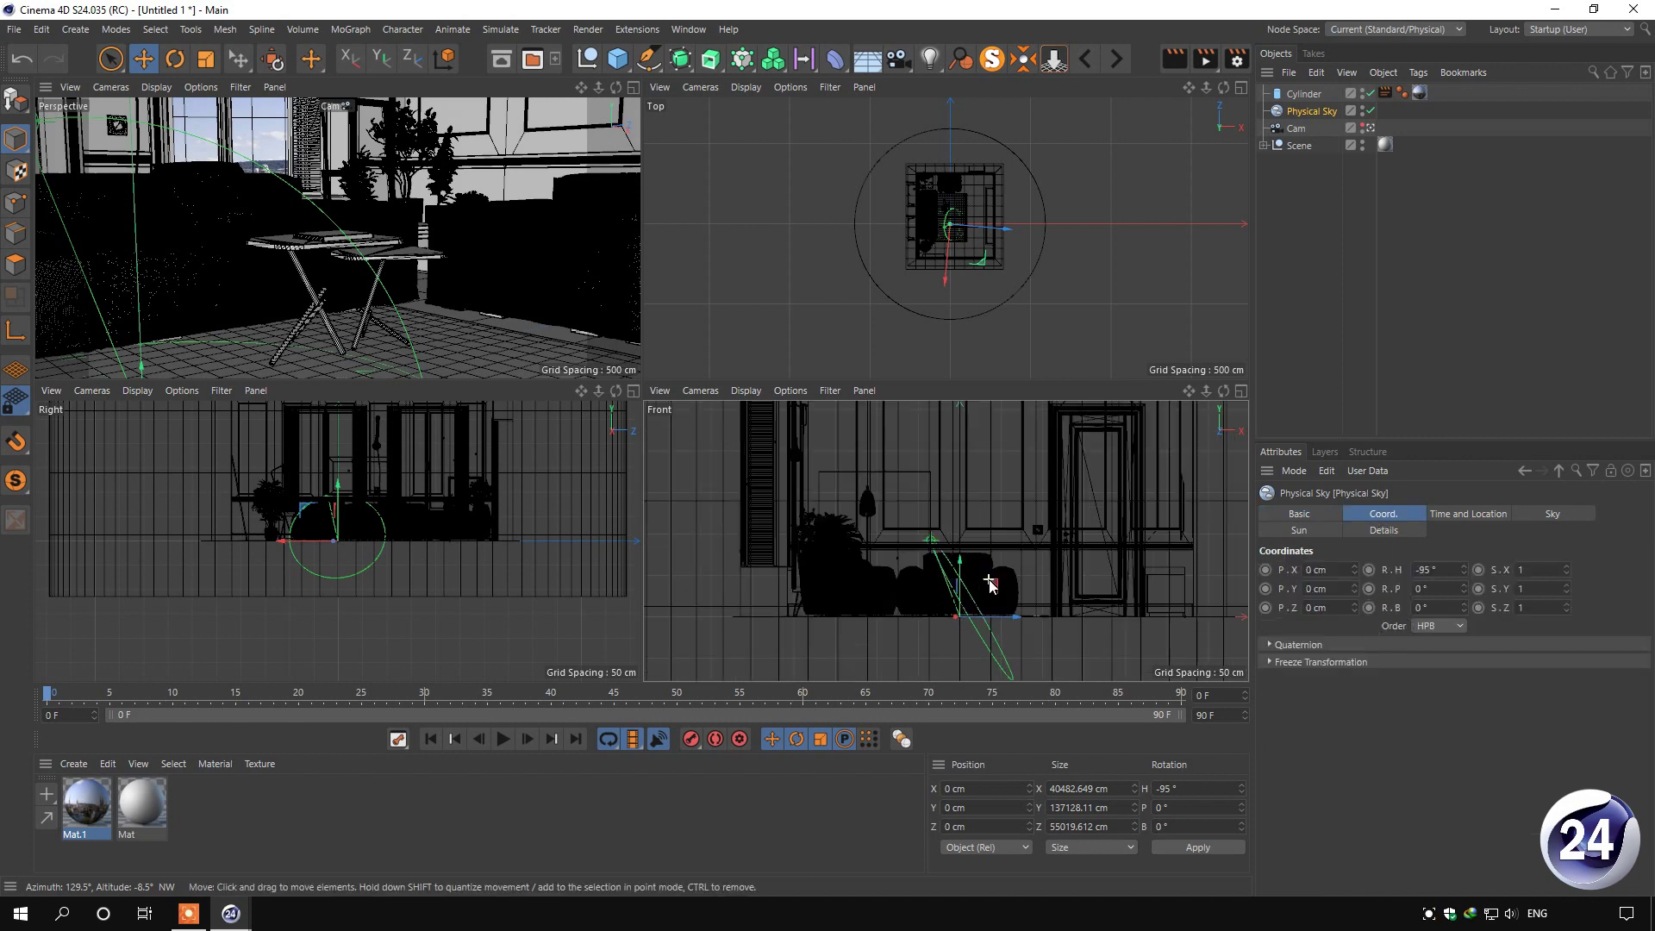
drag(1464, 571, 1463, 587)
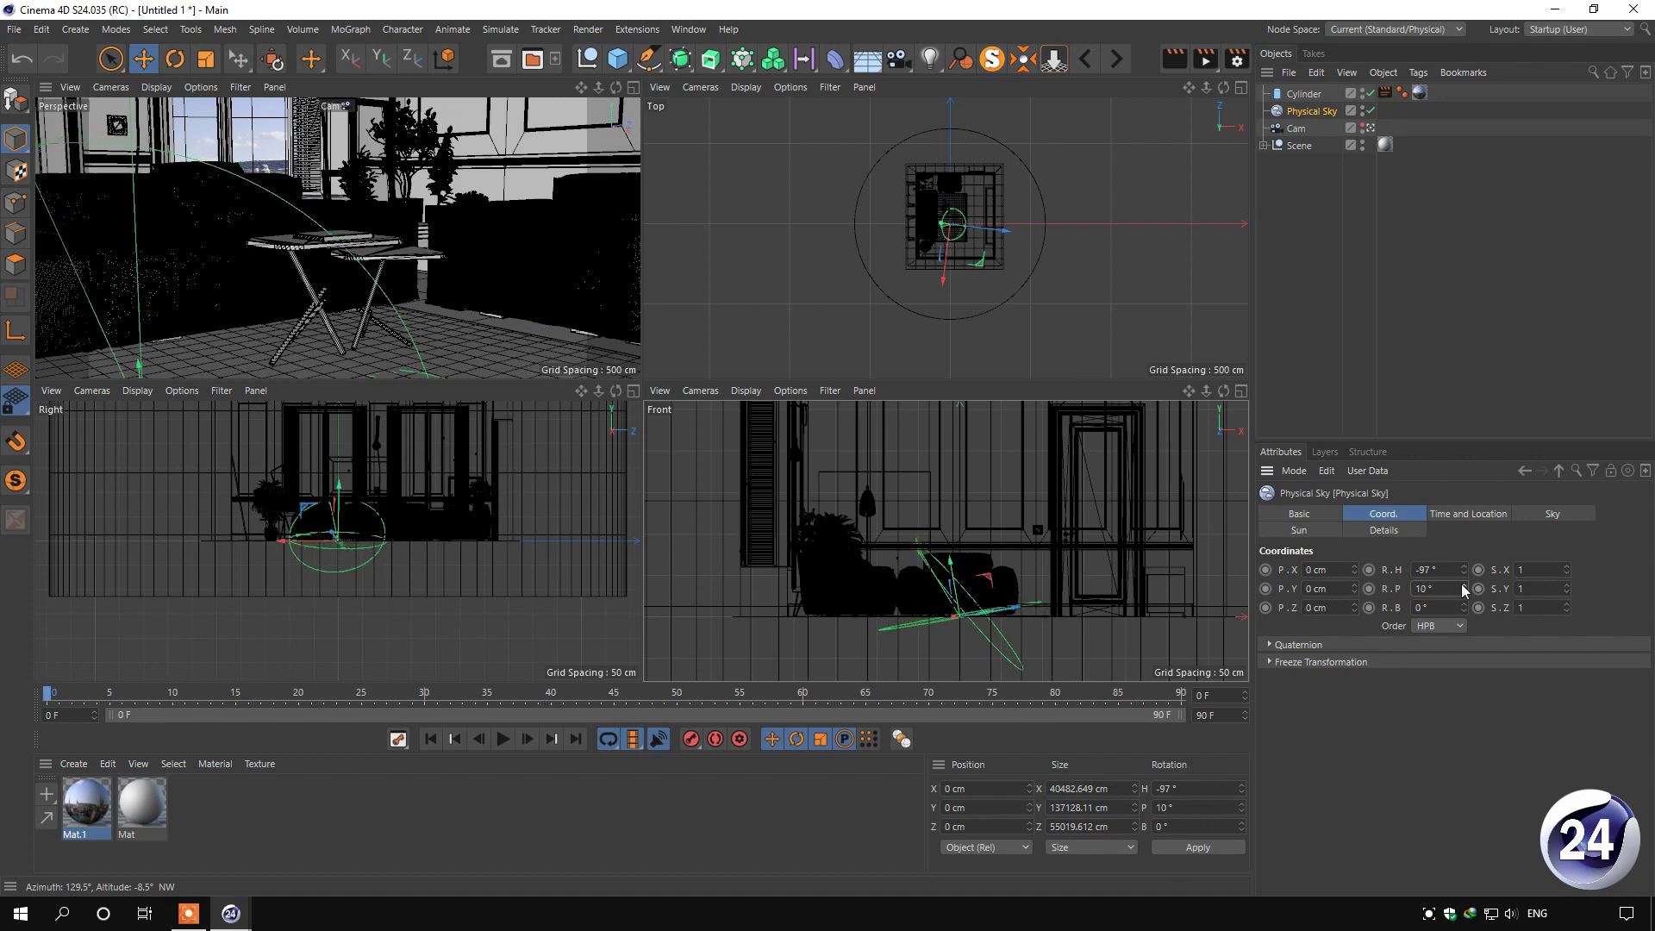
Render the Cam view to the Picture Viewer and enable its image filter with Gamma set to 1.3
key(shift+r)
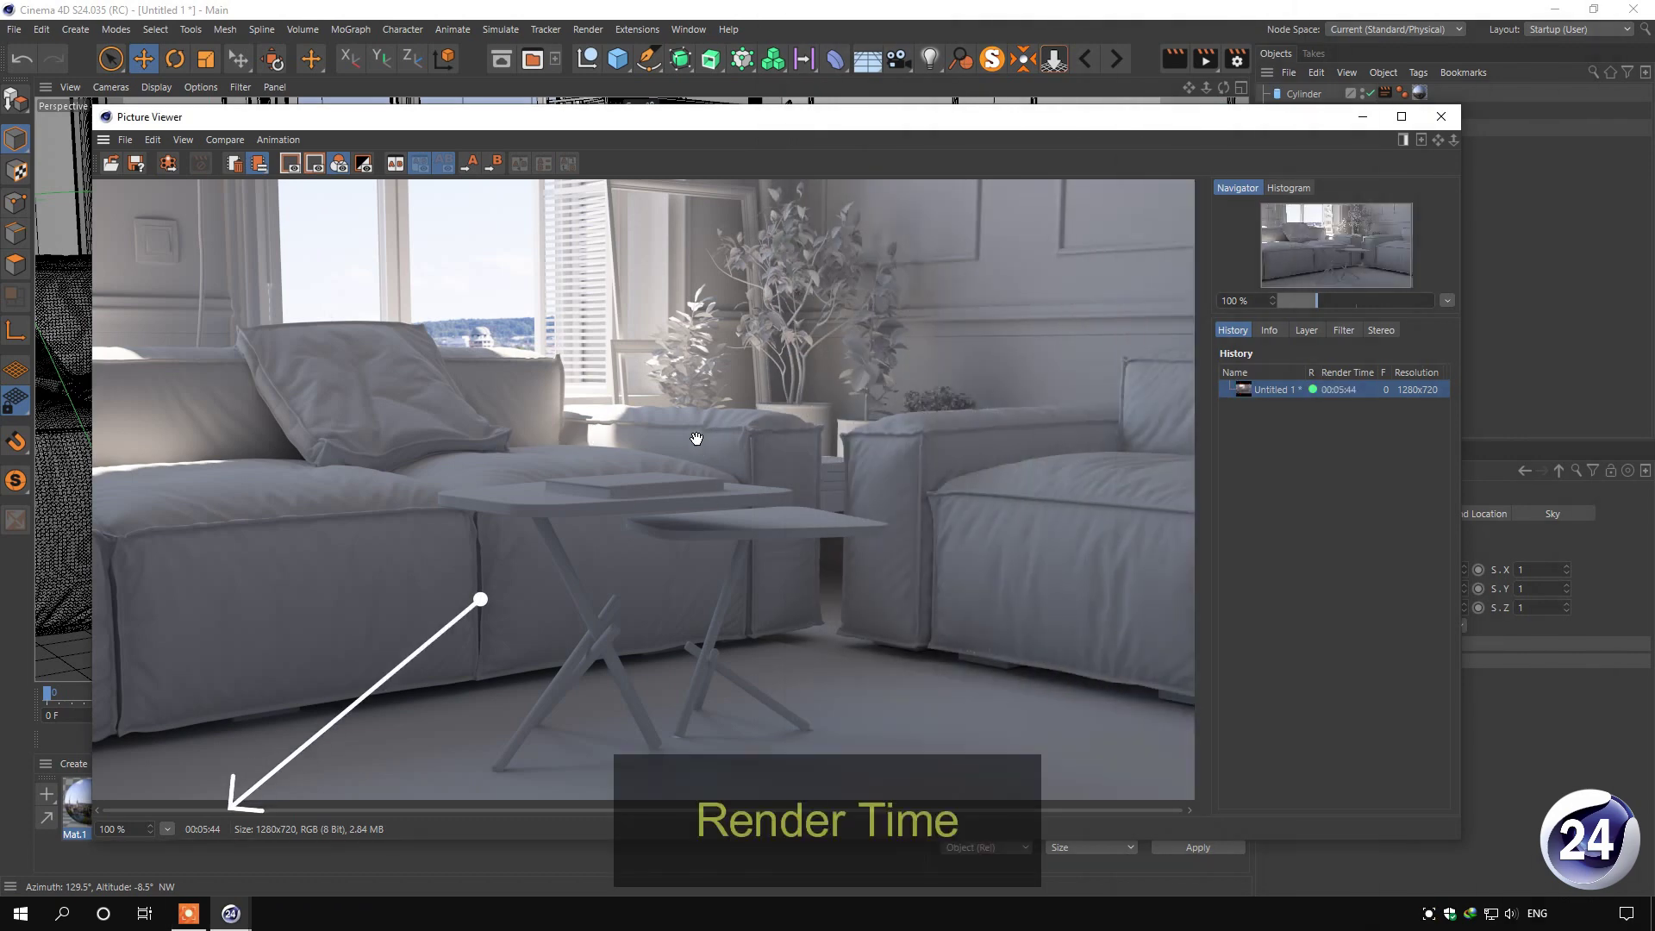
click(1346, 332)
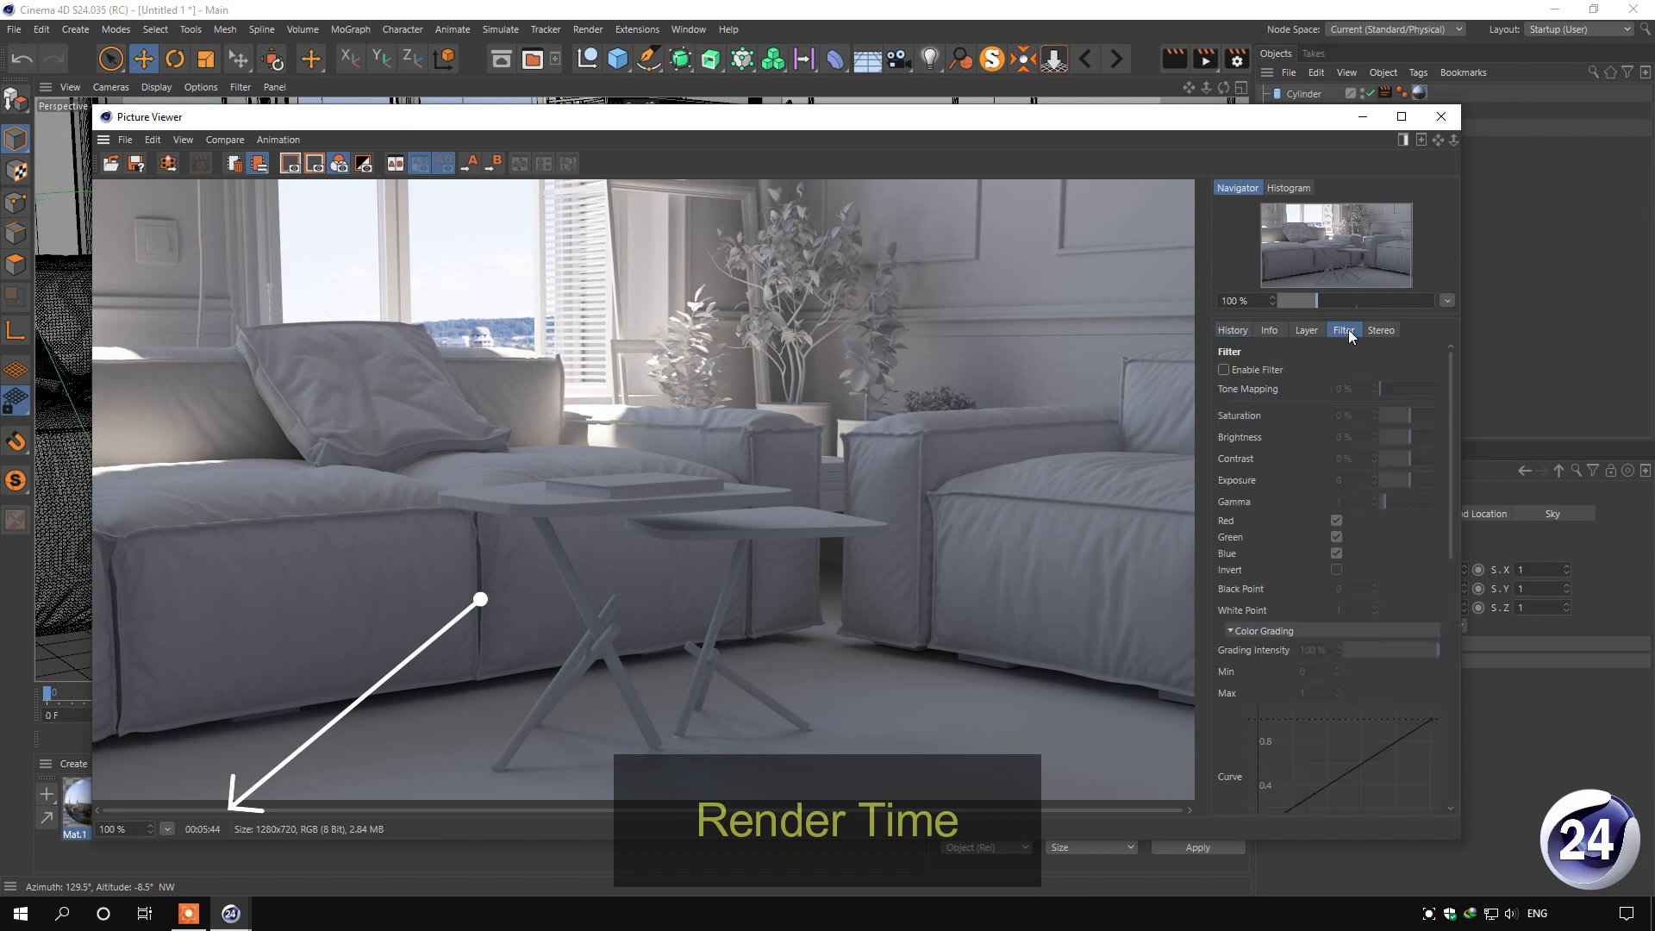
click(1223, 370)
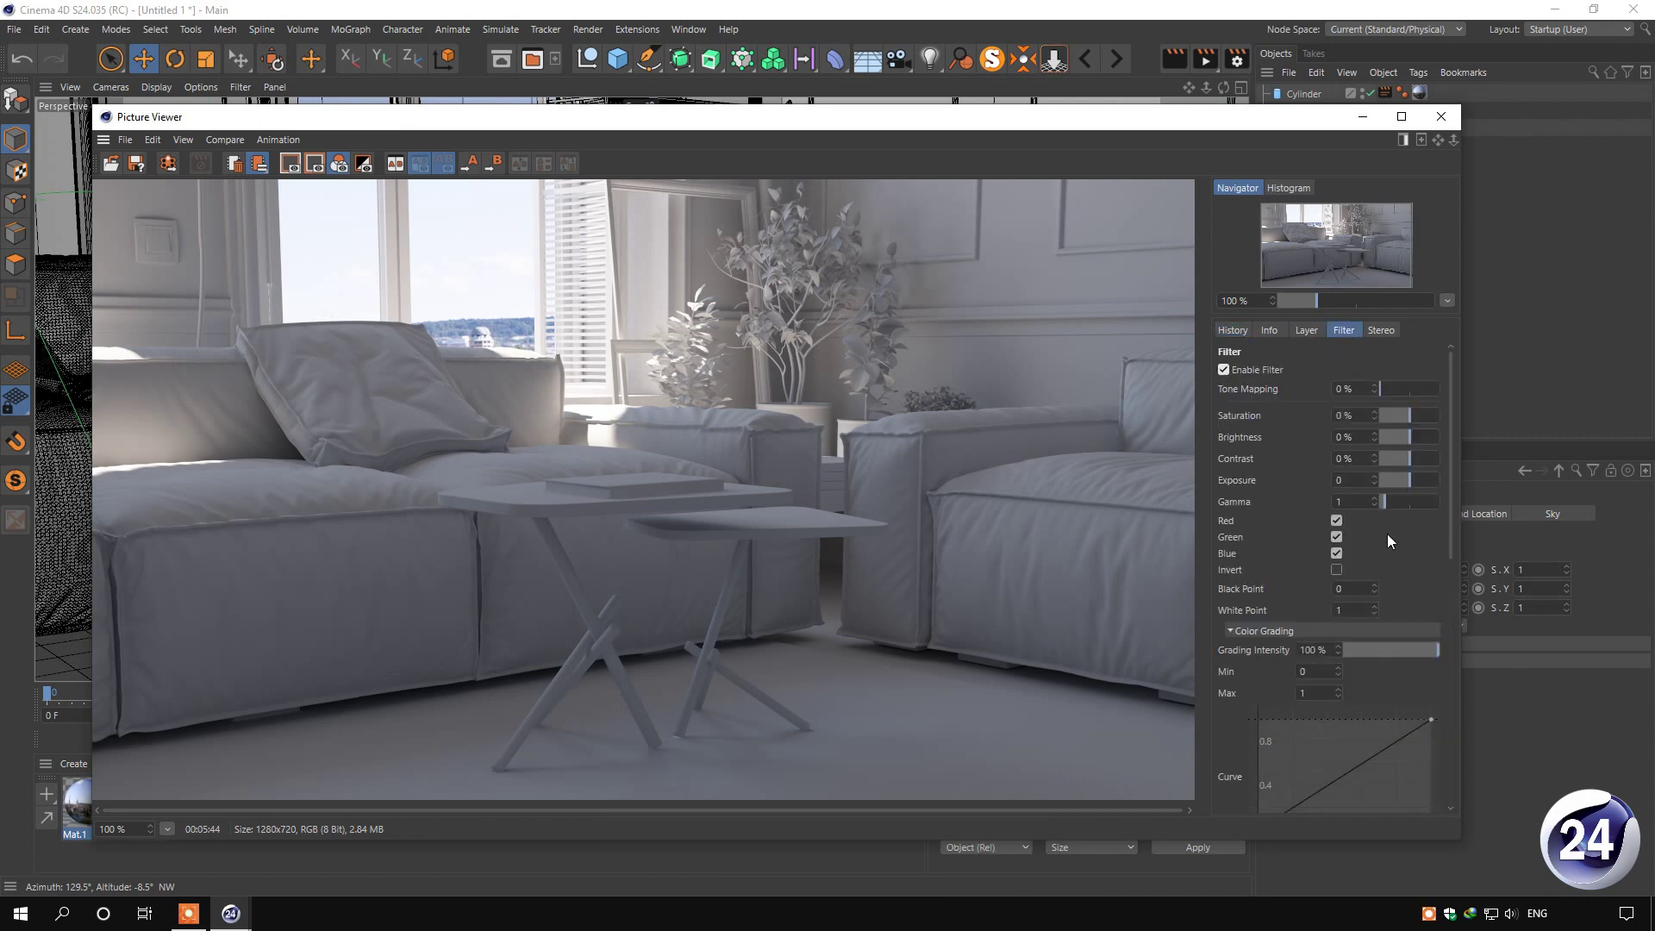
click(1386, 502)
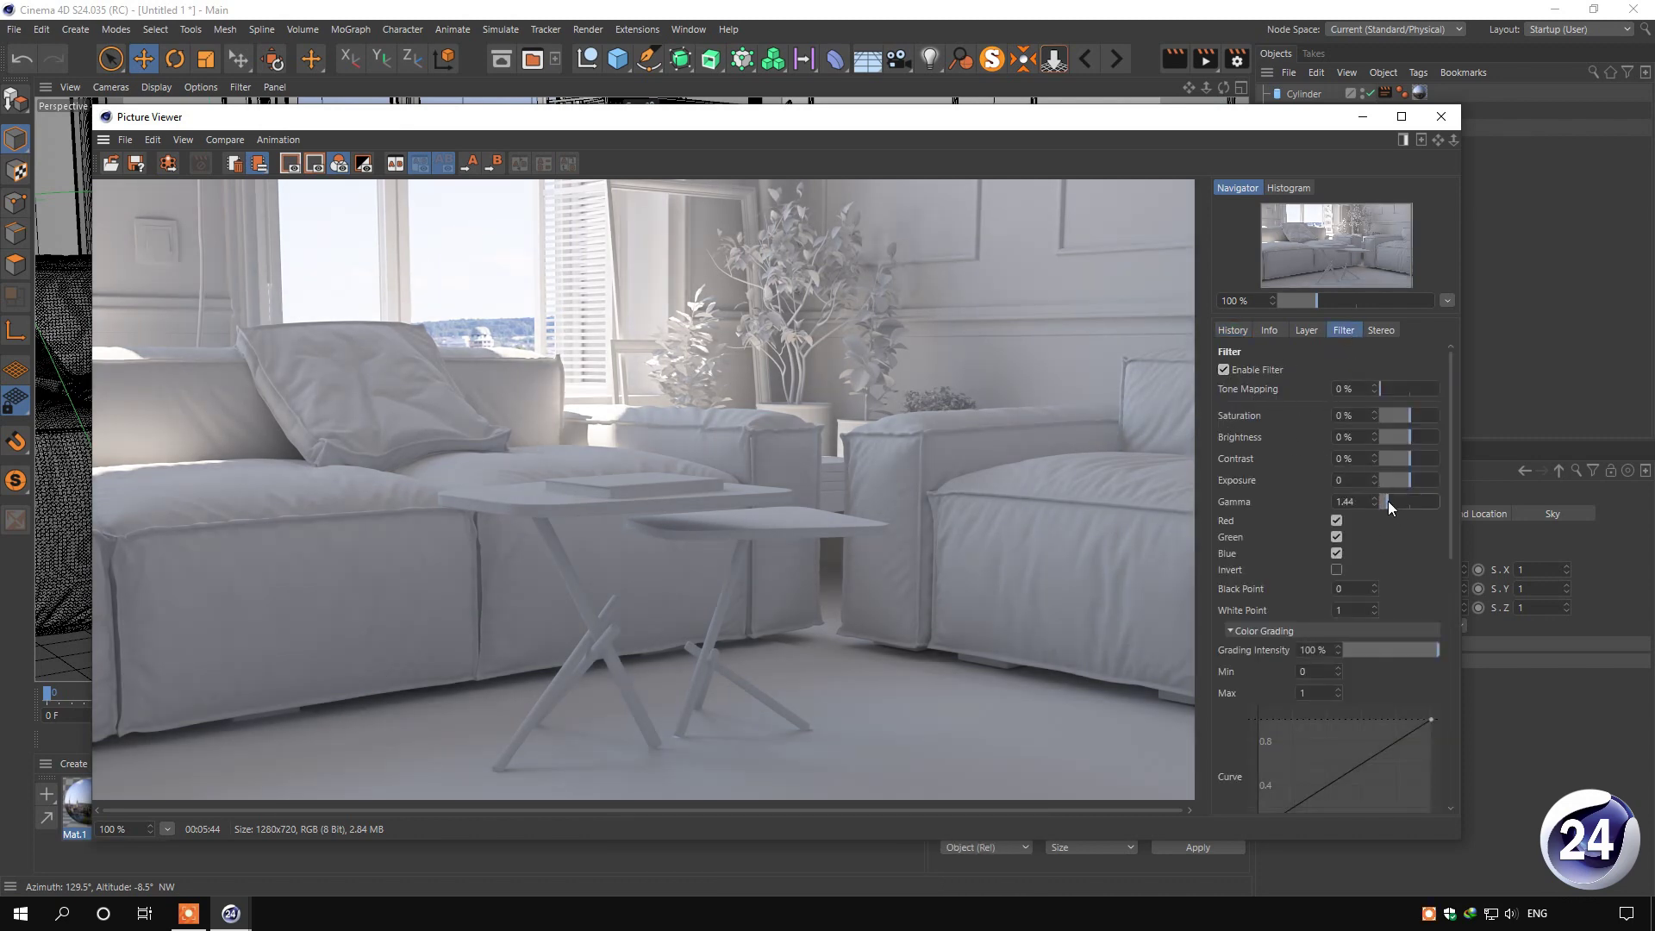
click(1387, 502)
click(1387, 501)
double_click(1351, 502)
text(1.3)
key(Return)
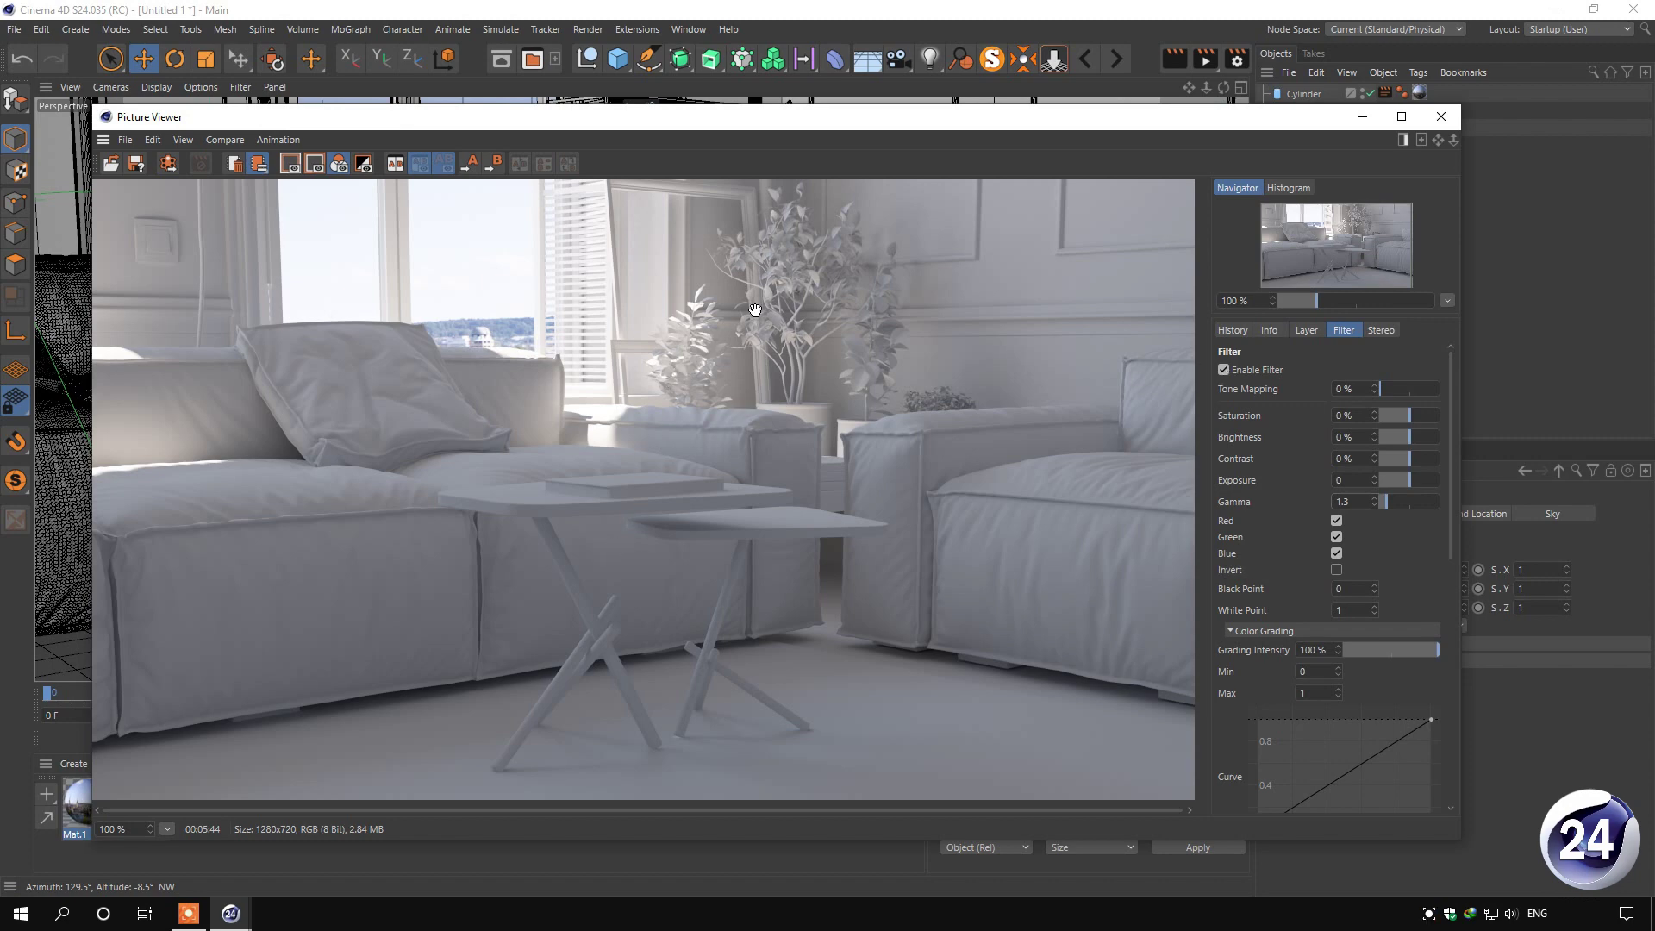
Set up saving the rendered image as a JPG still image and adjust the JPG quality option
drag(793, 129, 793, 119)
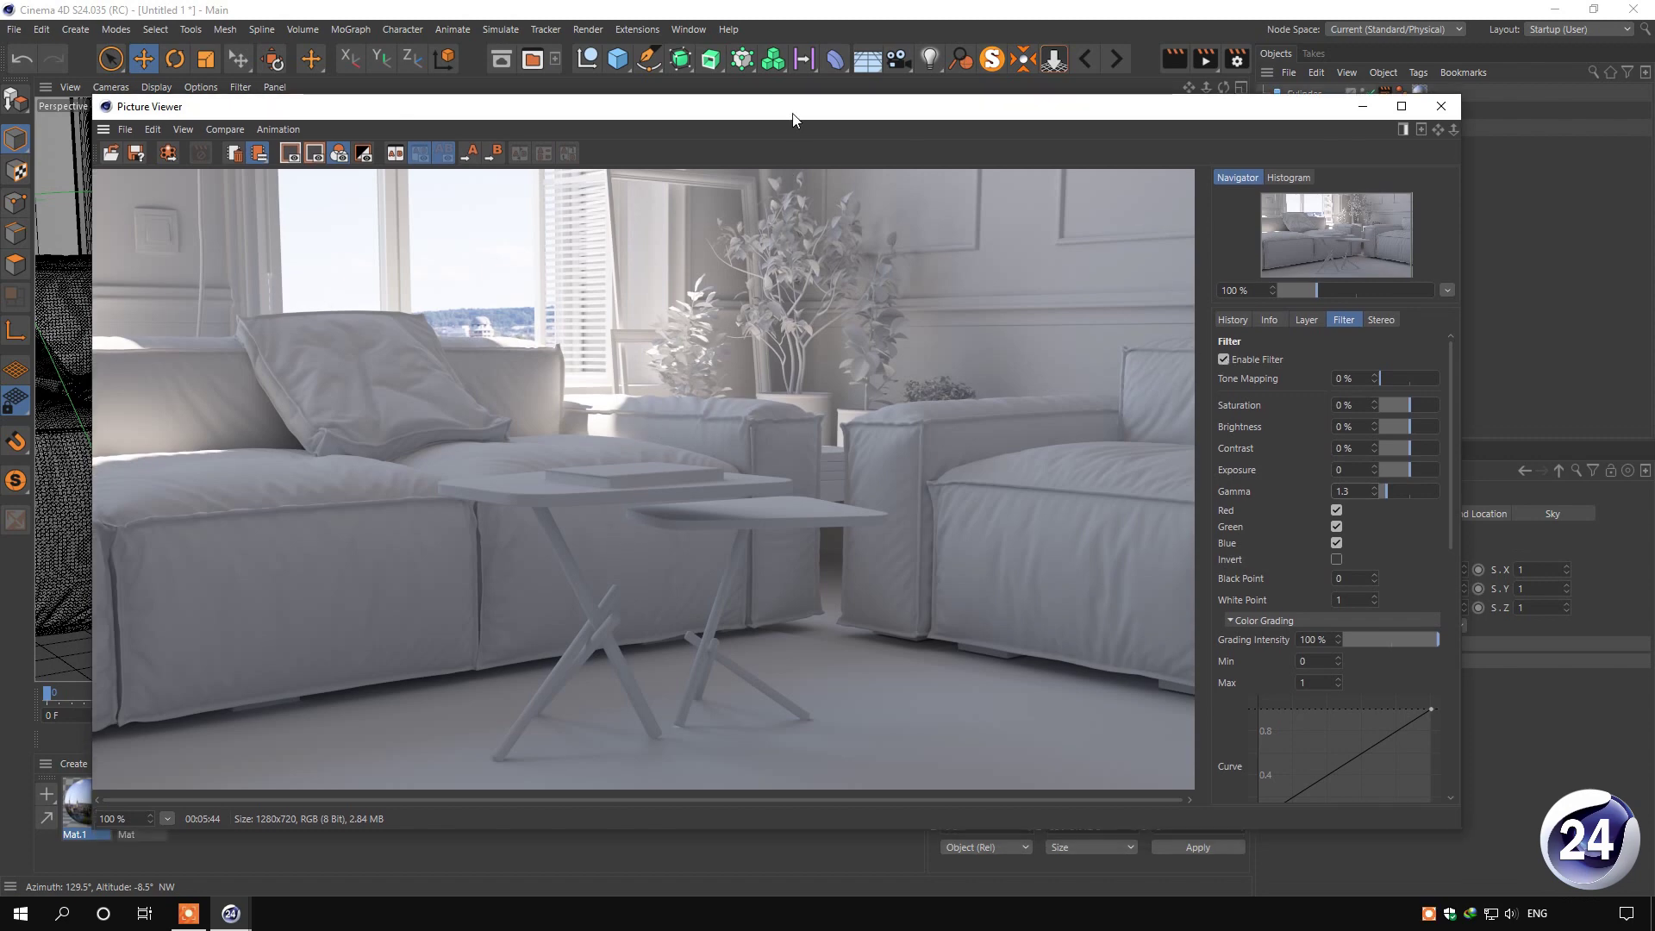
click(137, 152)
click(118, 59)
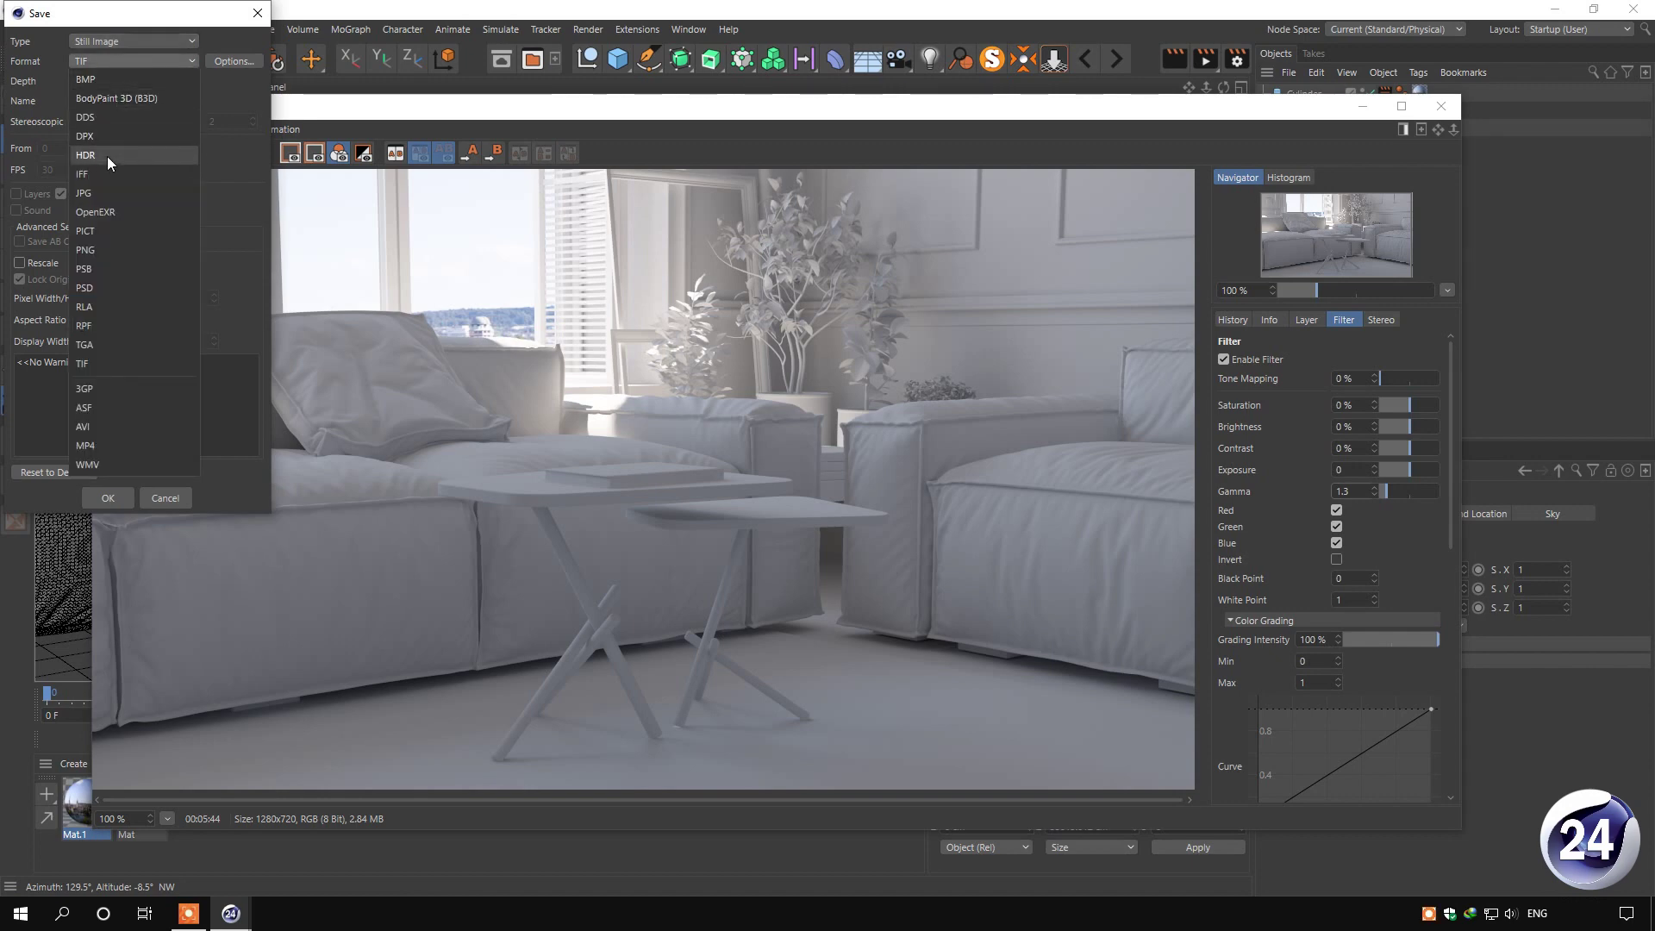
click(105, 191)
click(242, 63)
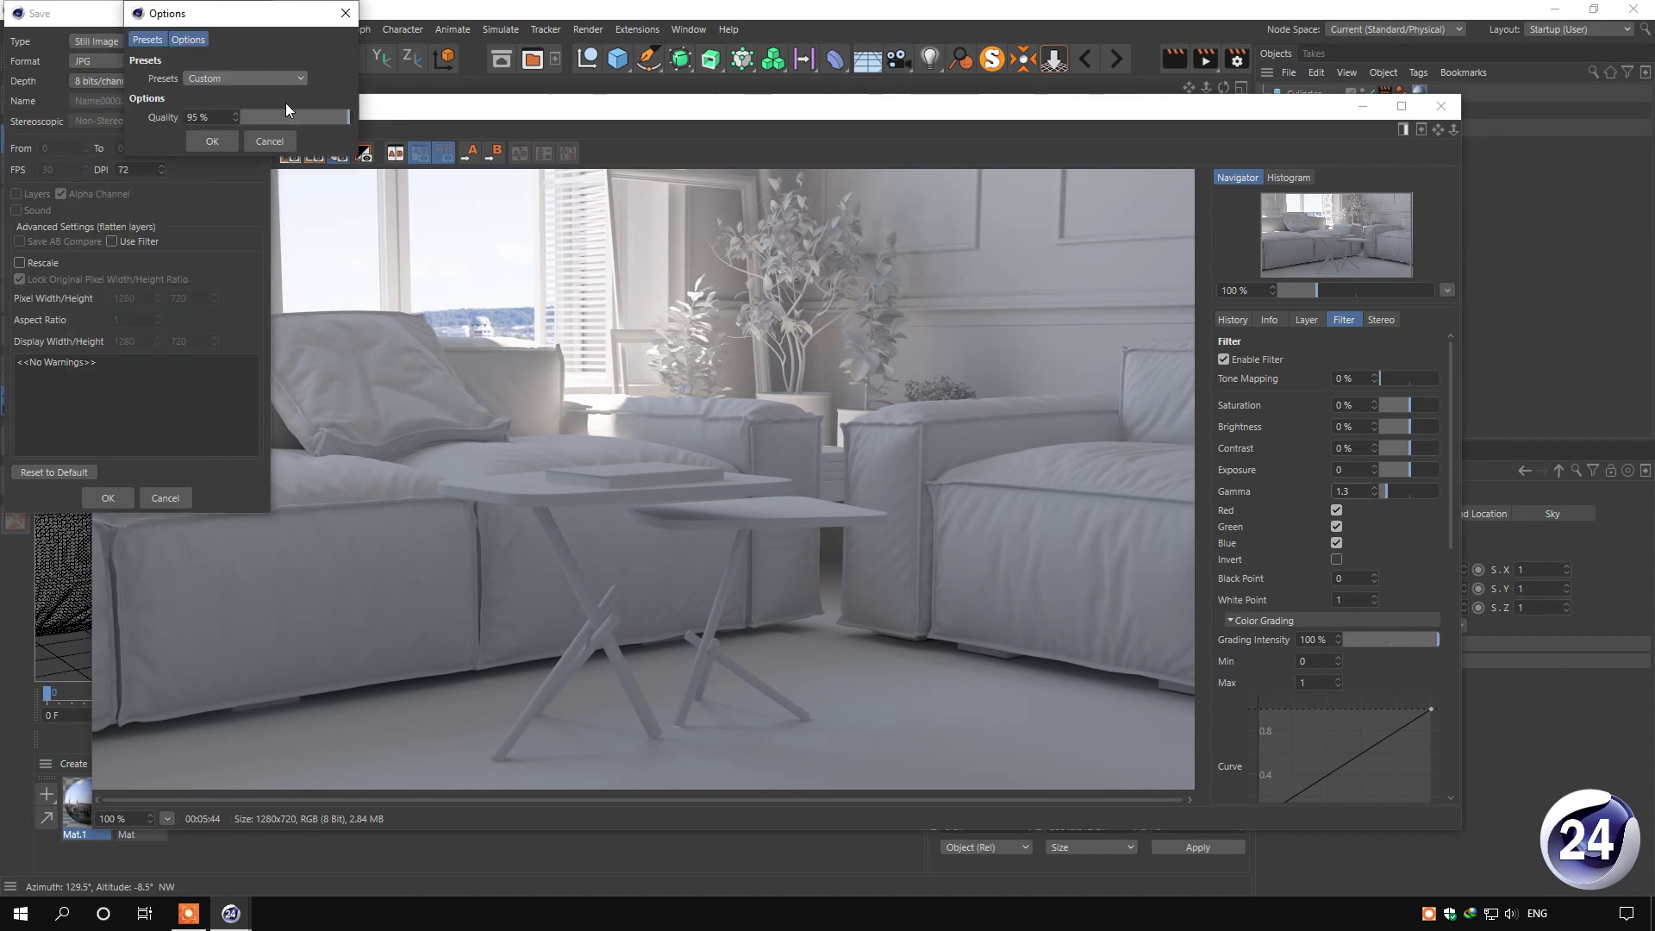
click(329, 118)
text(10)
key(Return)
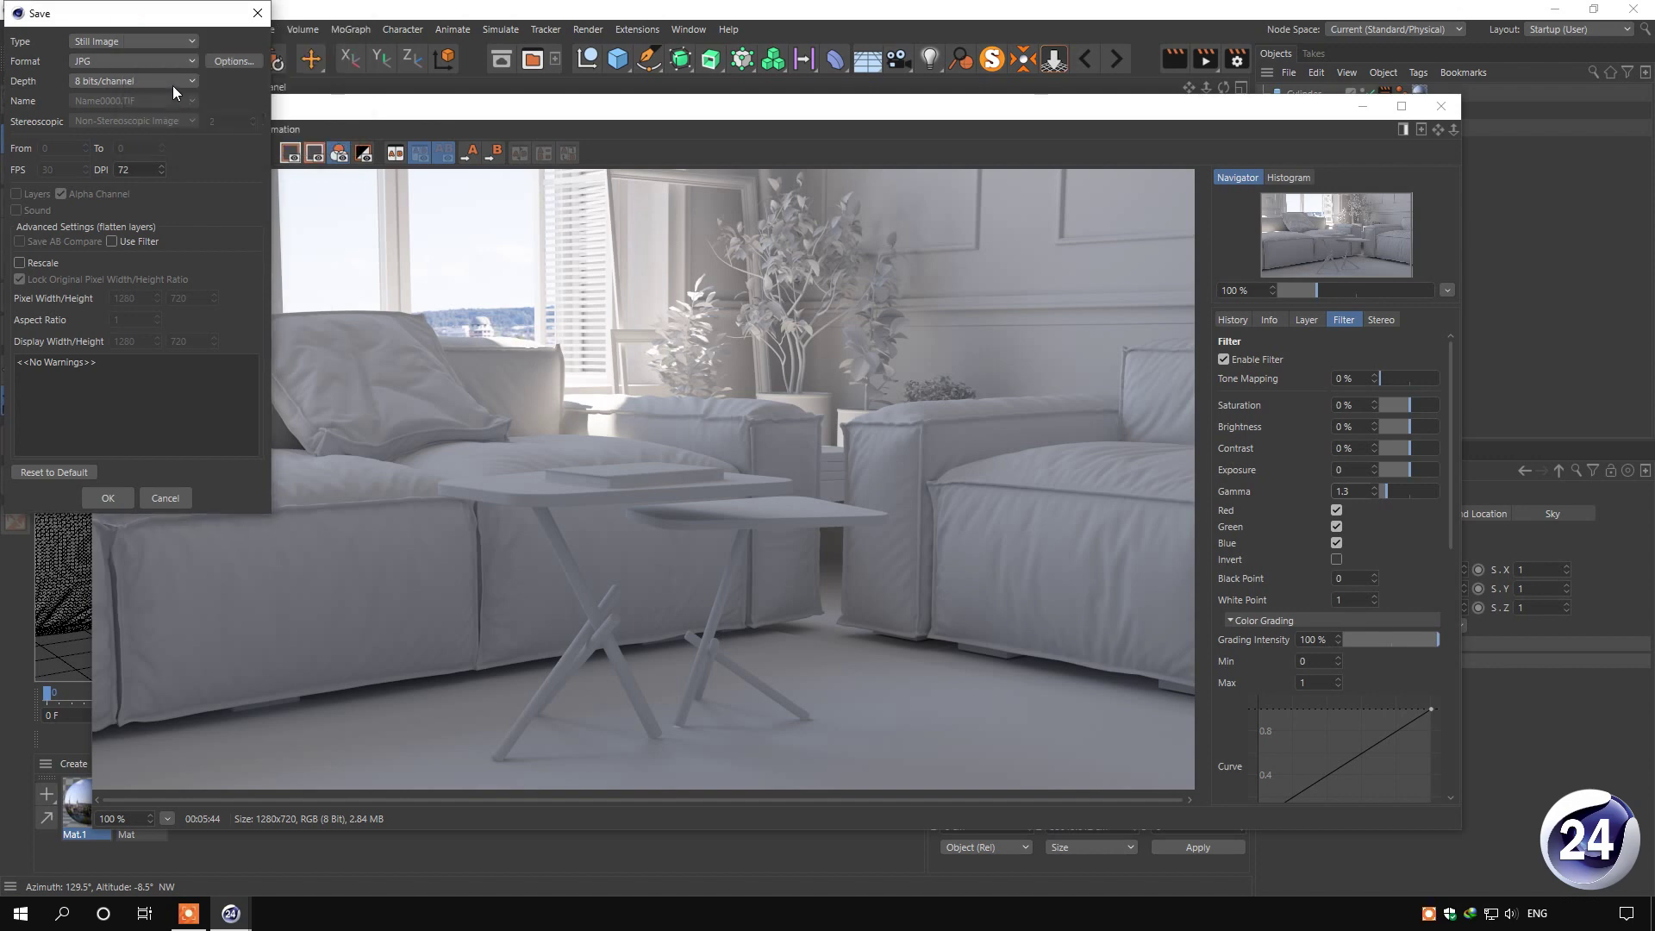
click(229, 66)
click(200, 139)
Confirm the save options and save the render to the Desktop as 1.jpg
click(121, 495)
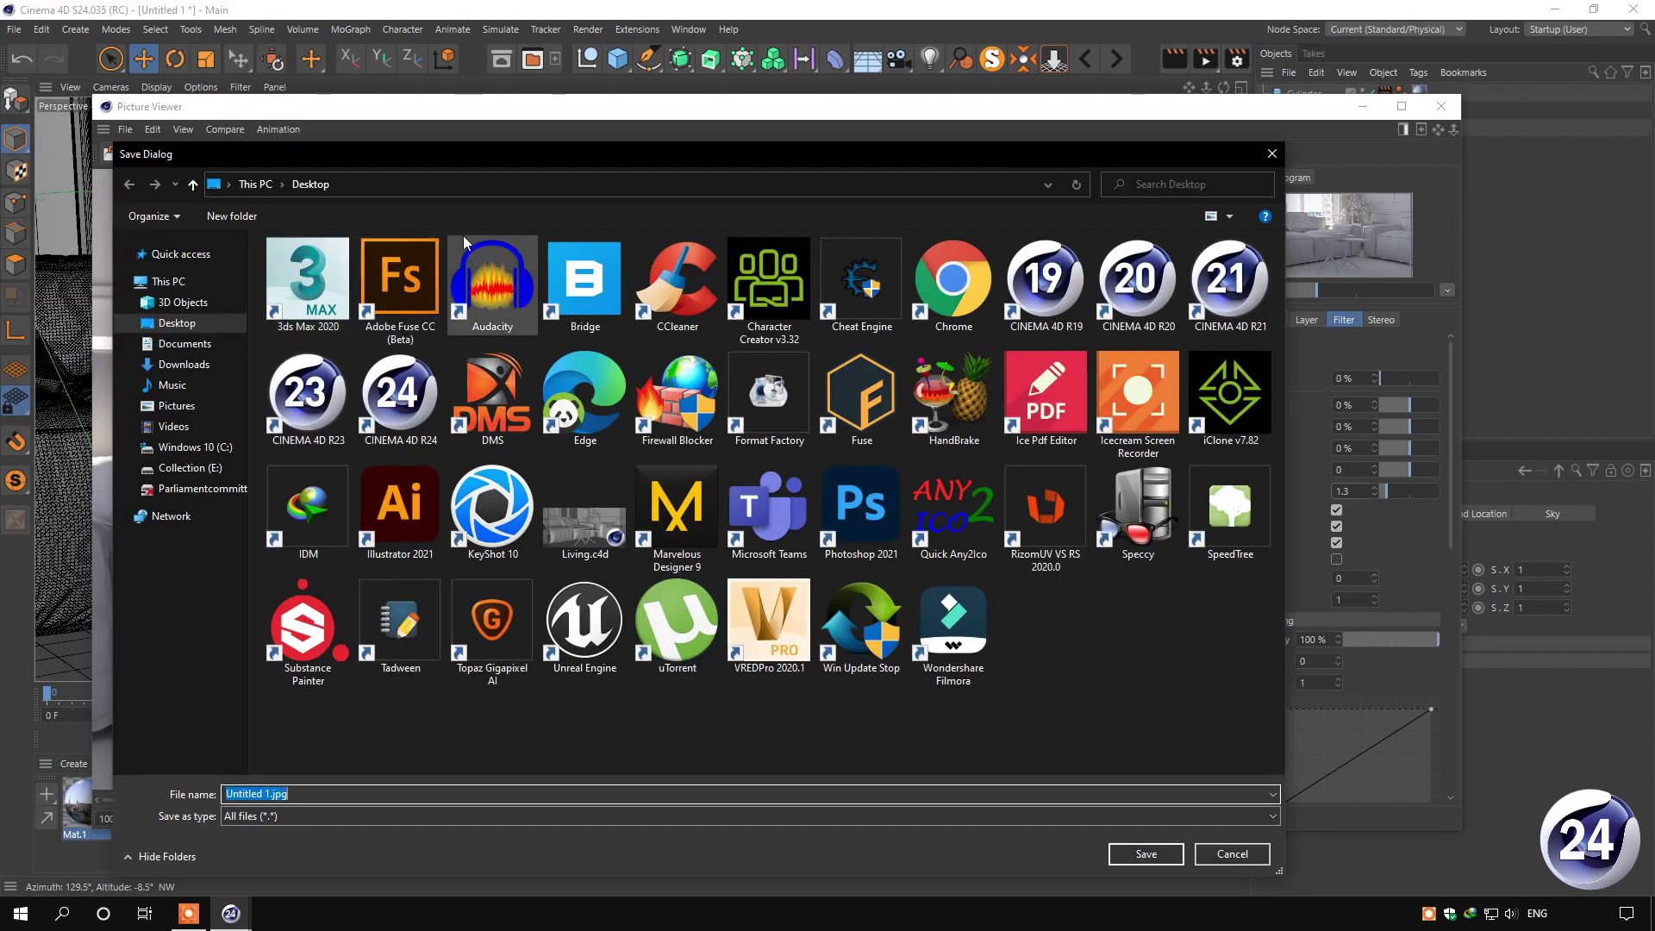
text(1)
key(Return)
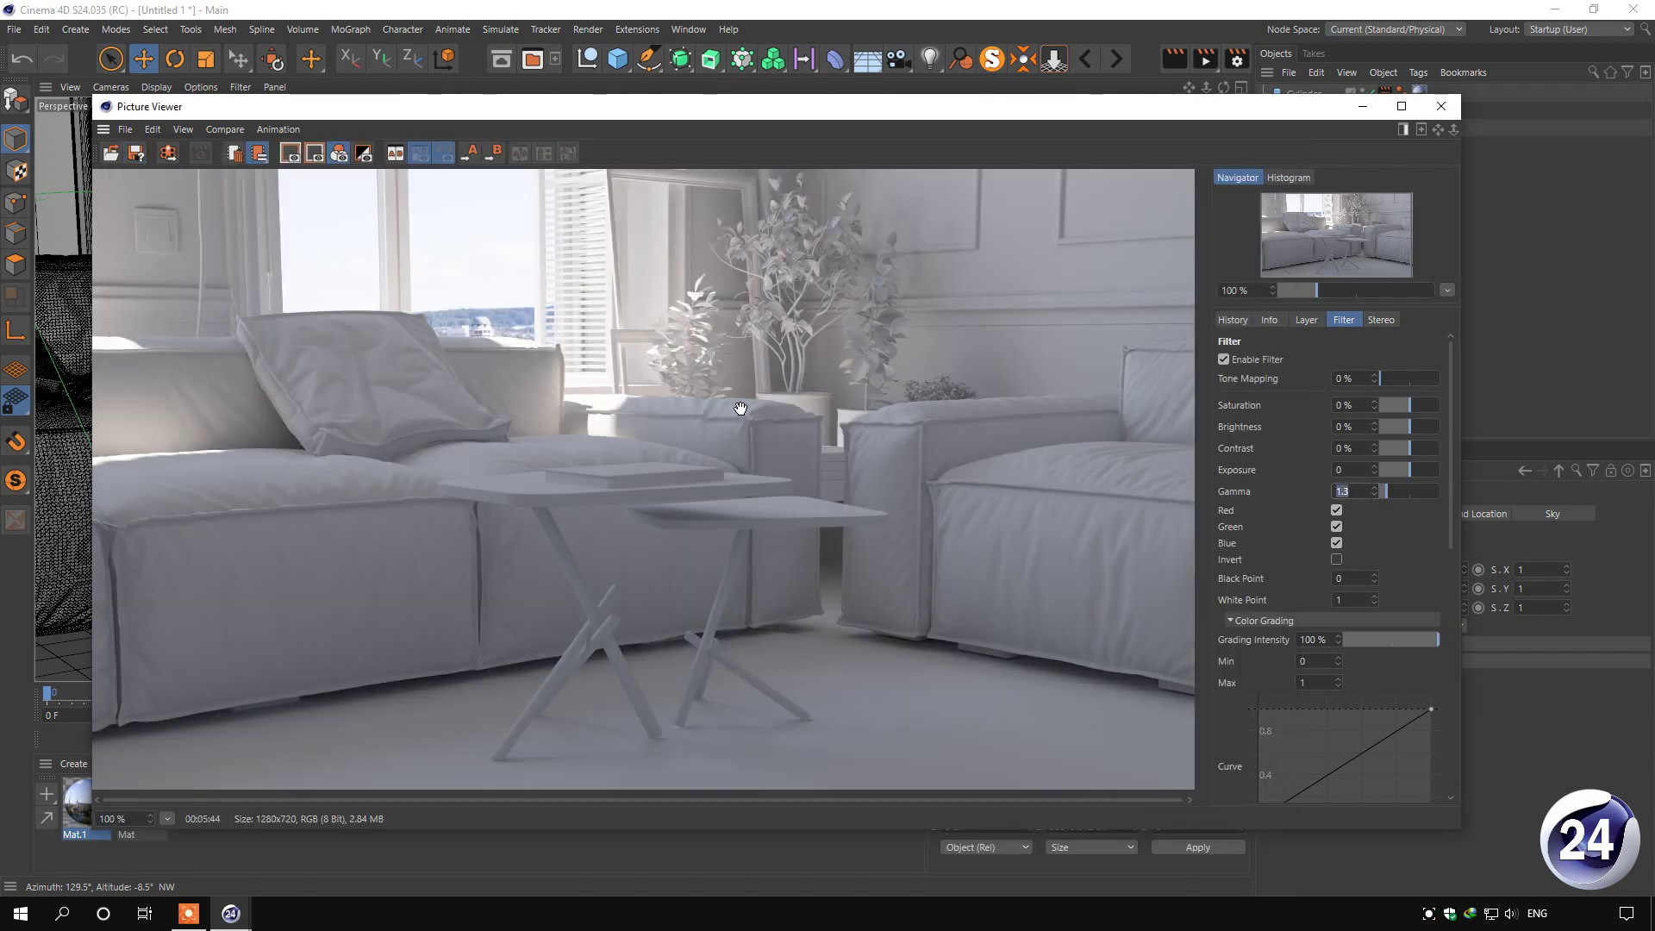
Minimize Cinema 4D, view the saved 1.jpg from the desktop in Photos, and close the viewer
drag(792, 111, 793, 101)
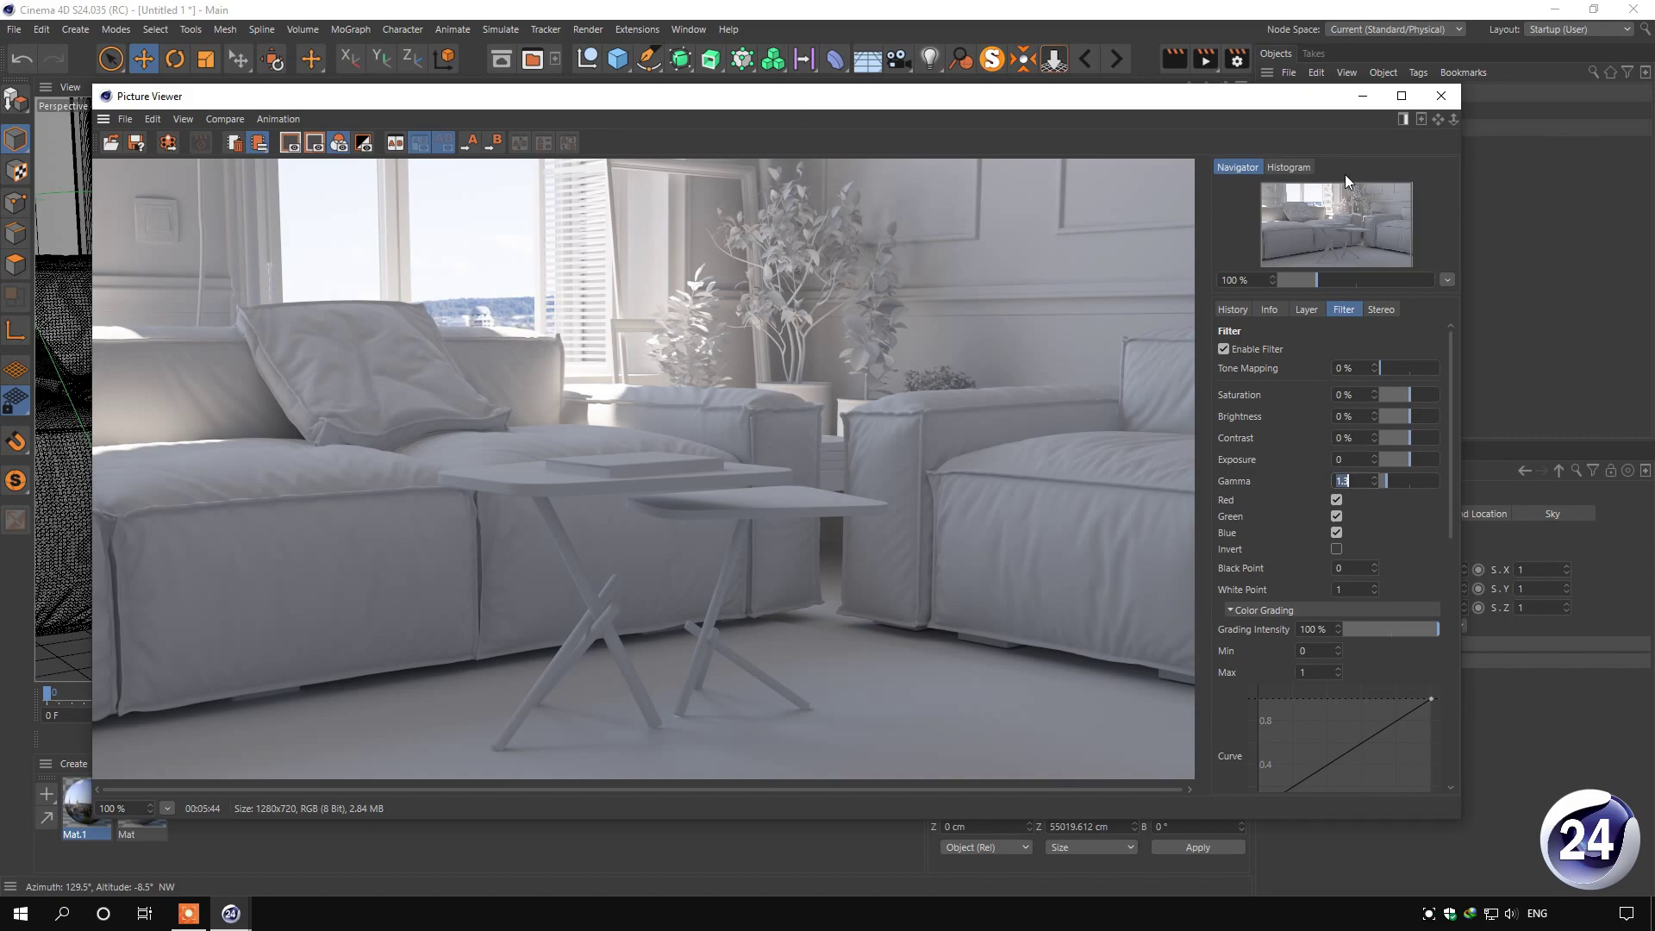
click(1556, 9)
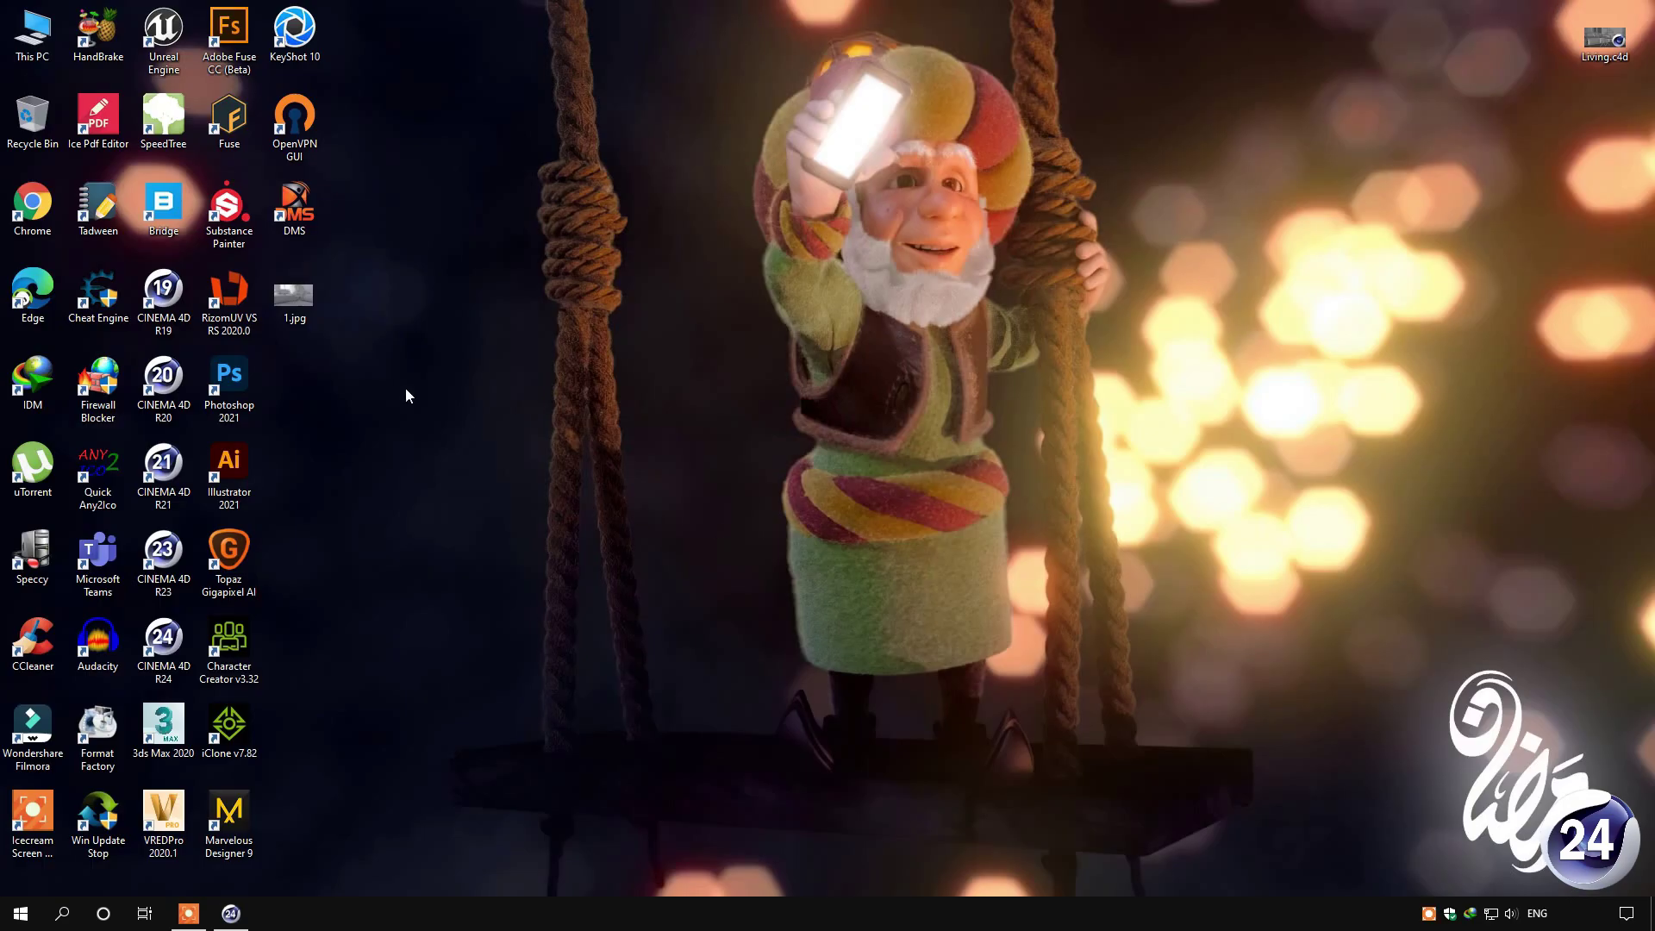
double_click(296, 297)
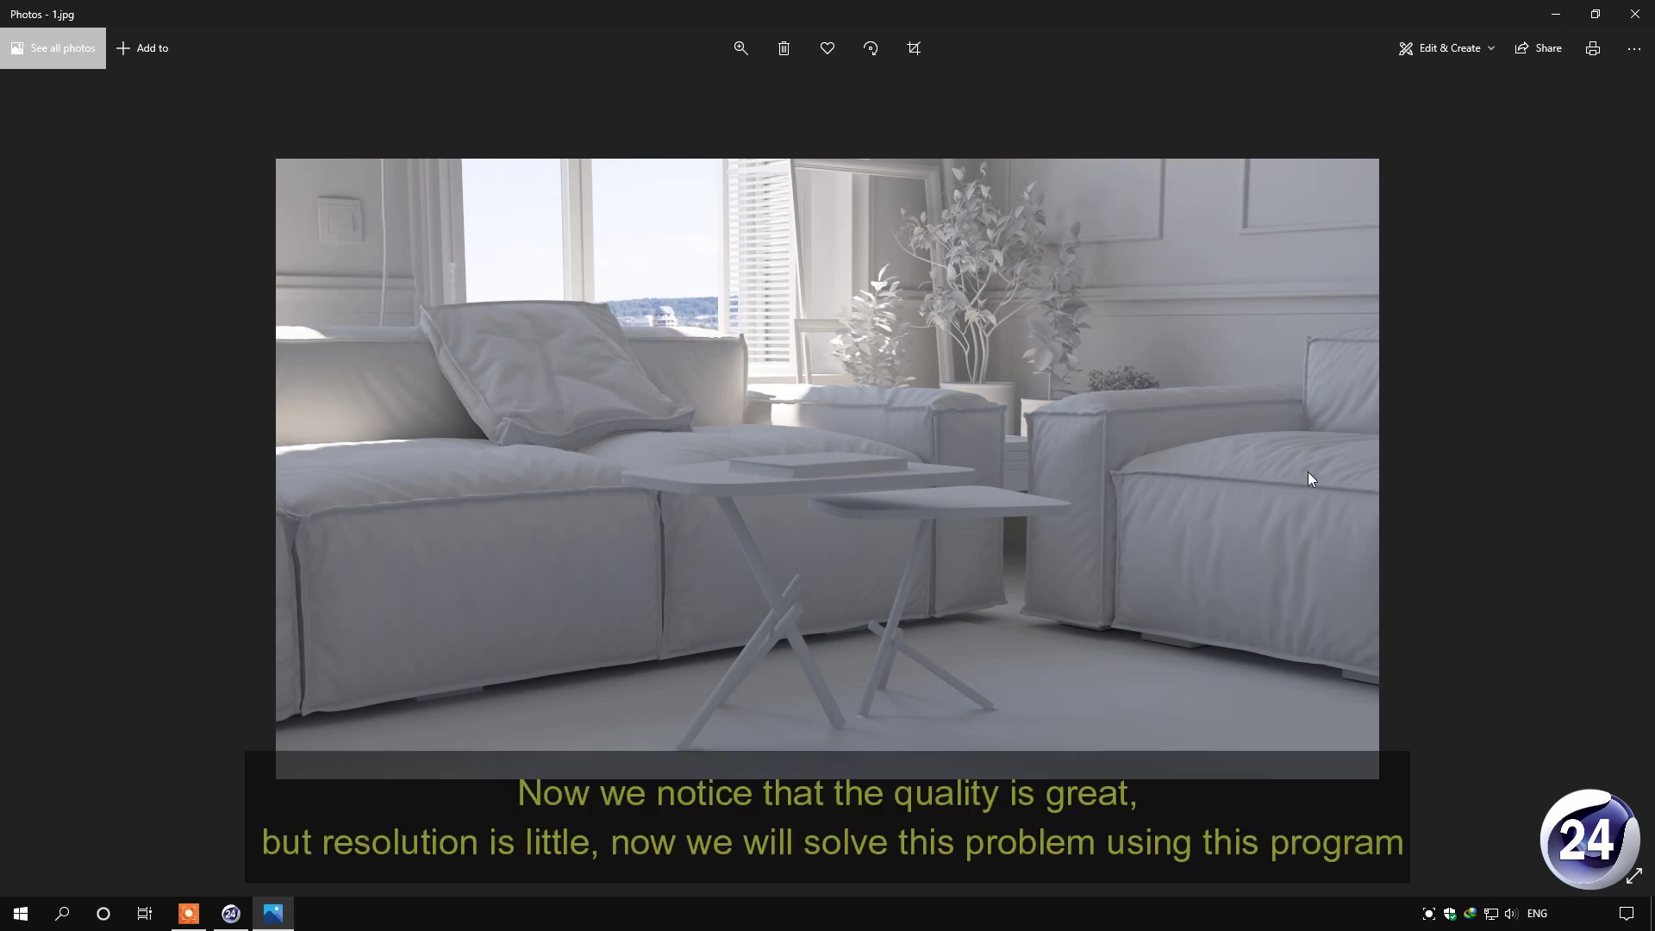
click(1635, 14)
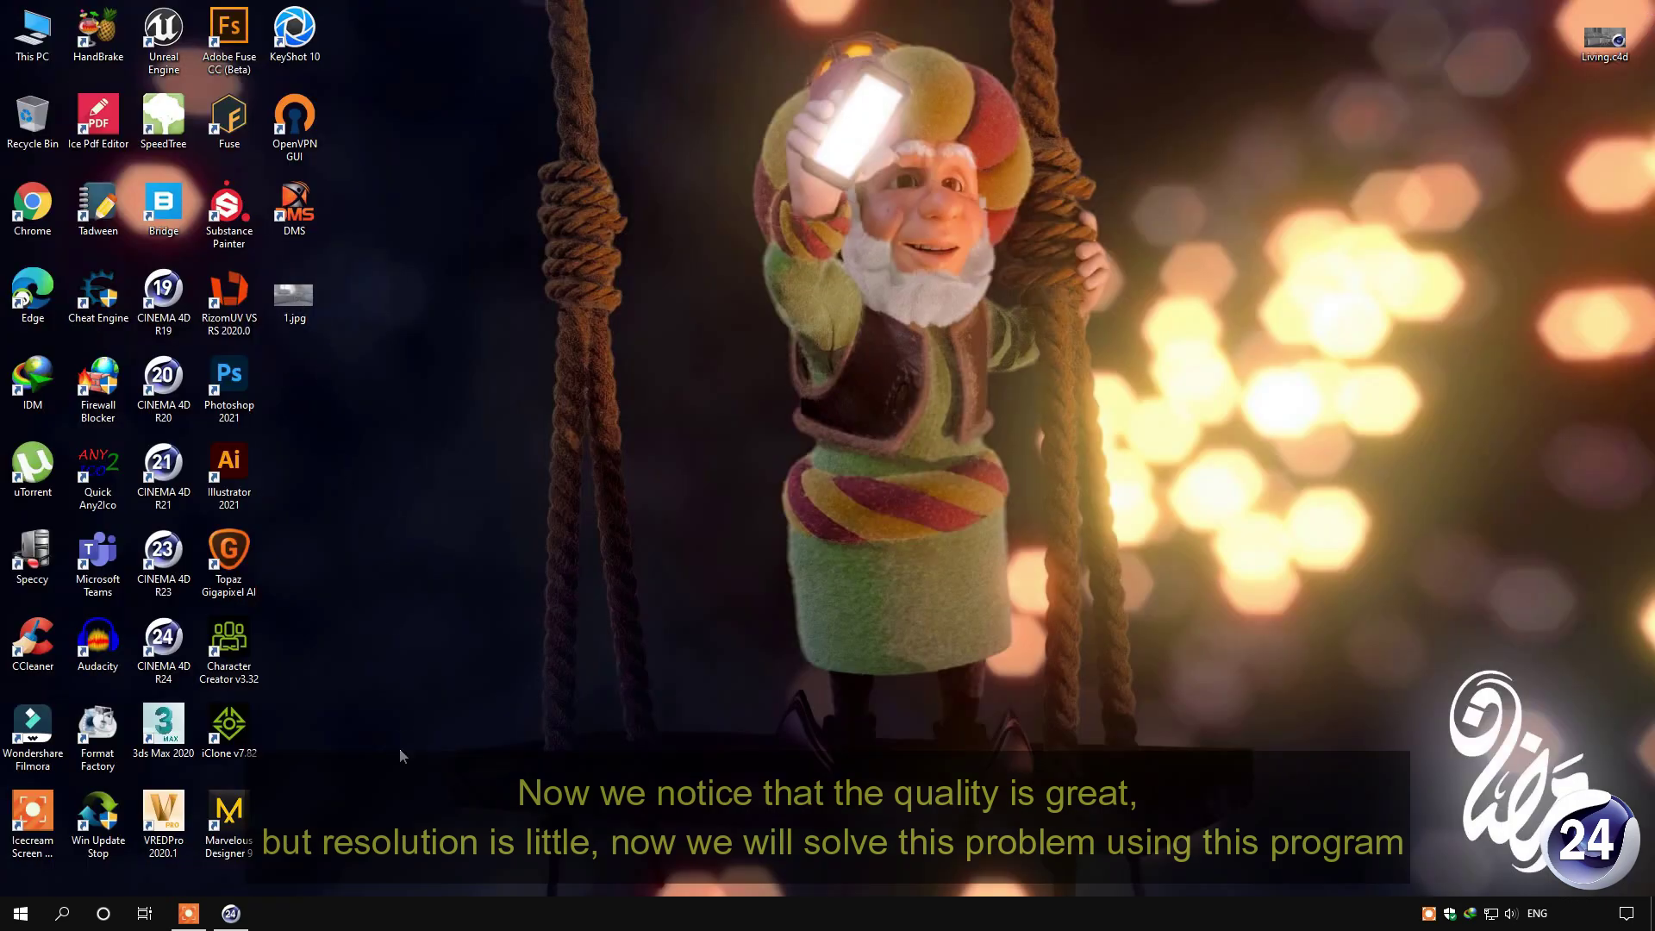
Launch Topaz Gigapixel AI from the desktop and load 1.jpg into it
click(235, 571)
double_click(230, 554)
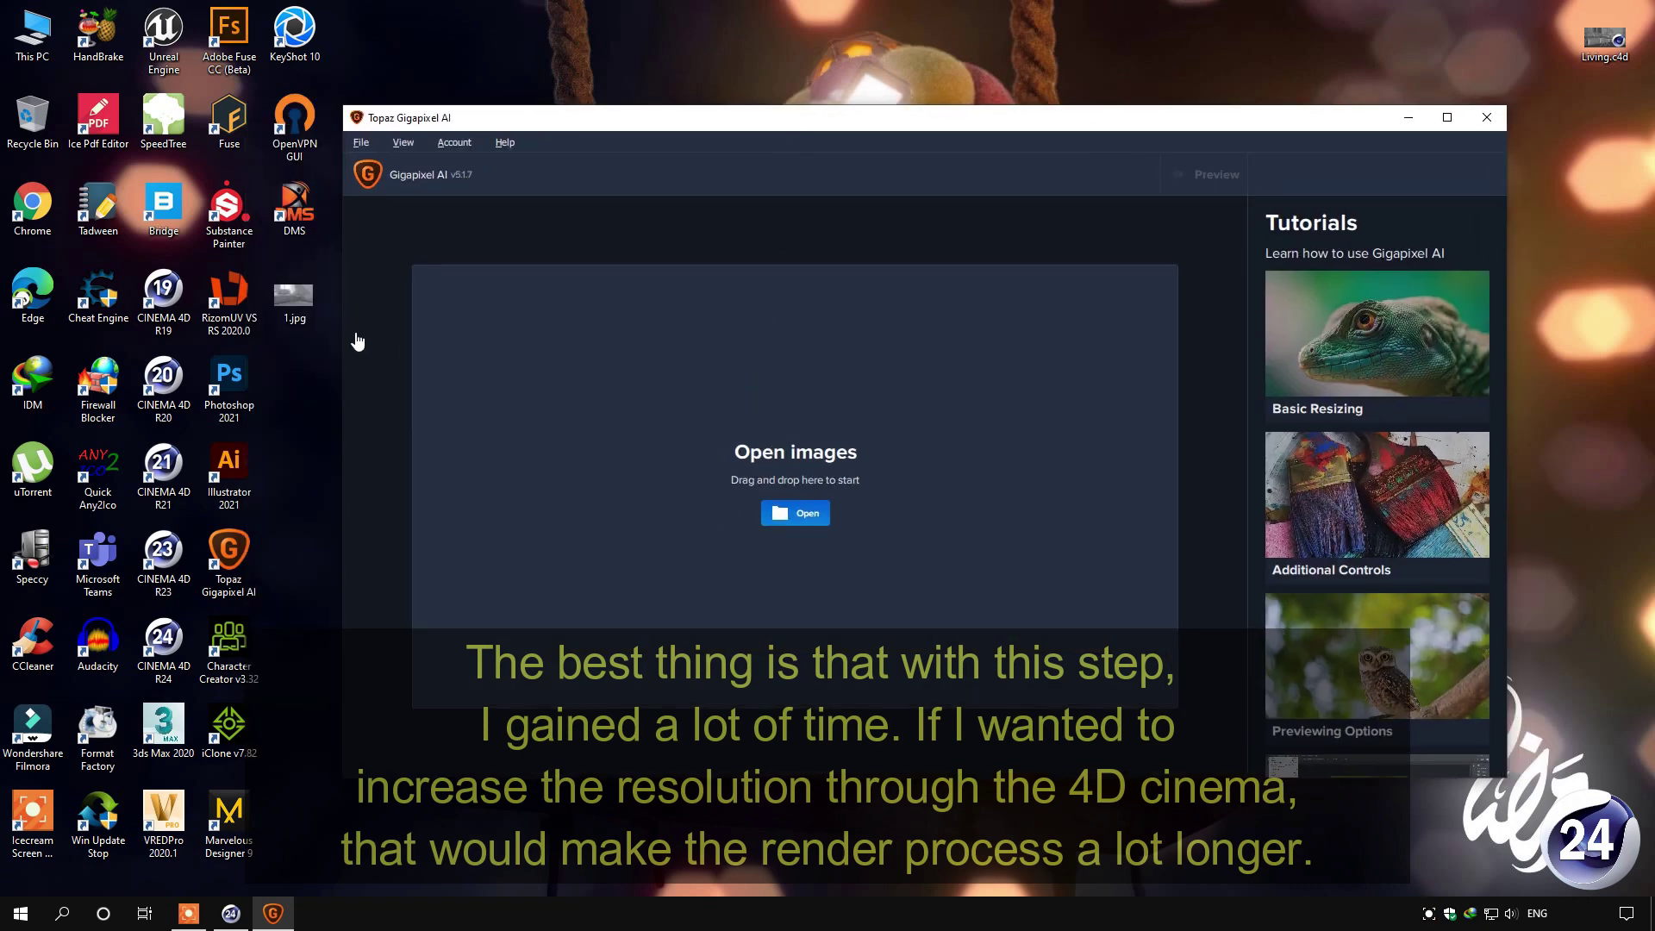
drag(294, 297, 591, 388)
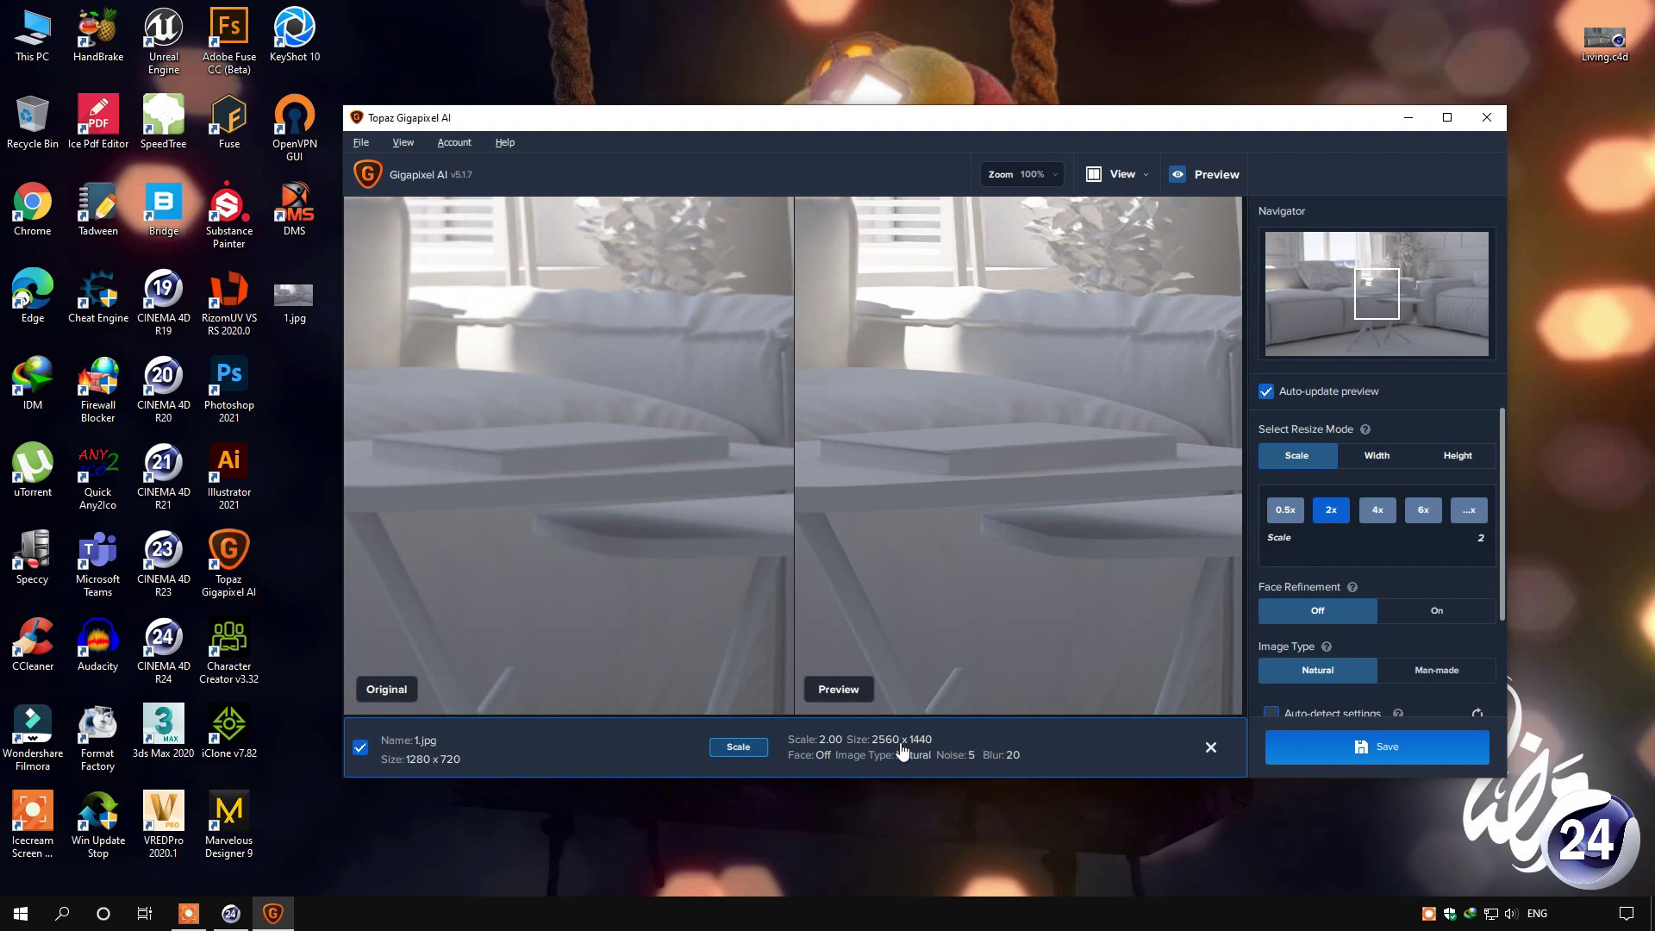
Try auto-detect settings, switch it back off, and set Suppress Noise to 5 and Remove Blur to 7
drag(1502, 521, 1508, 628)
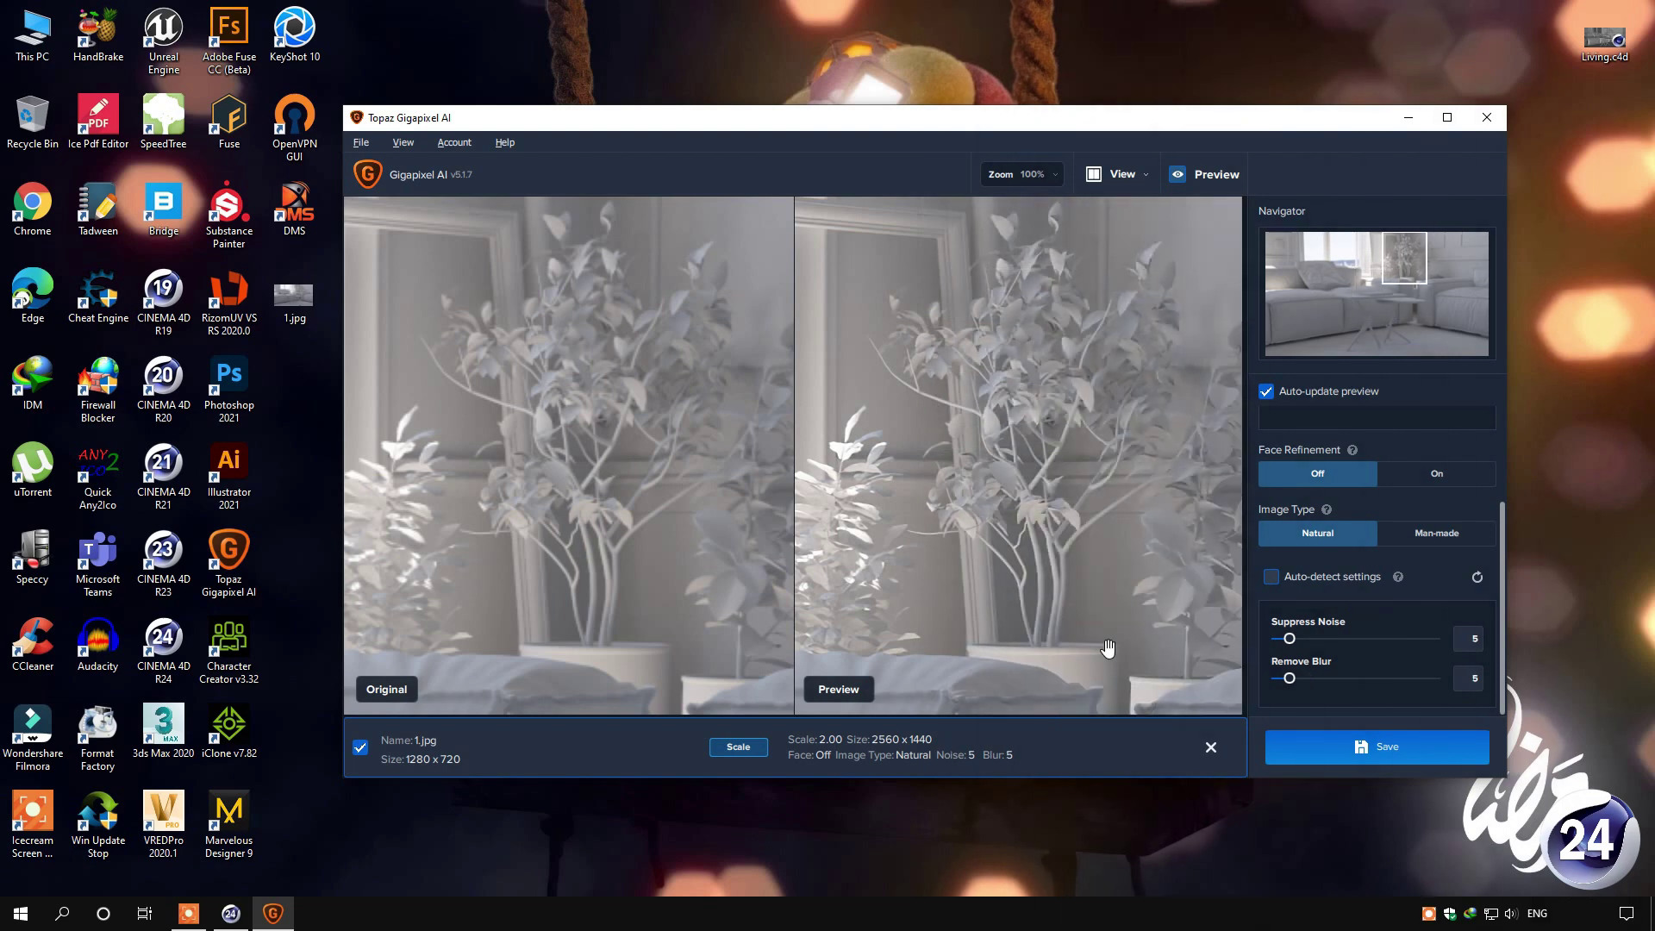
click(1270, 576)
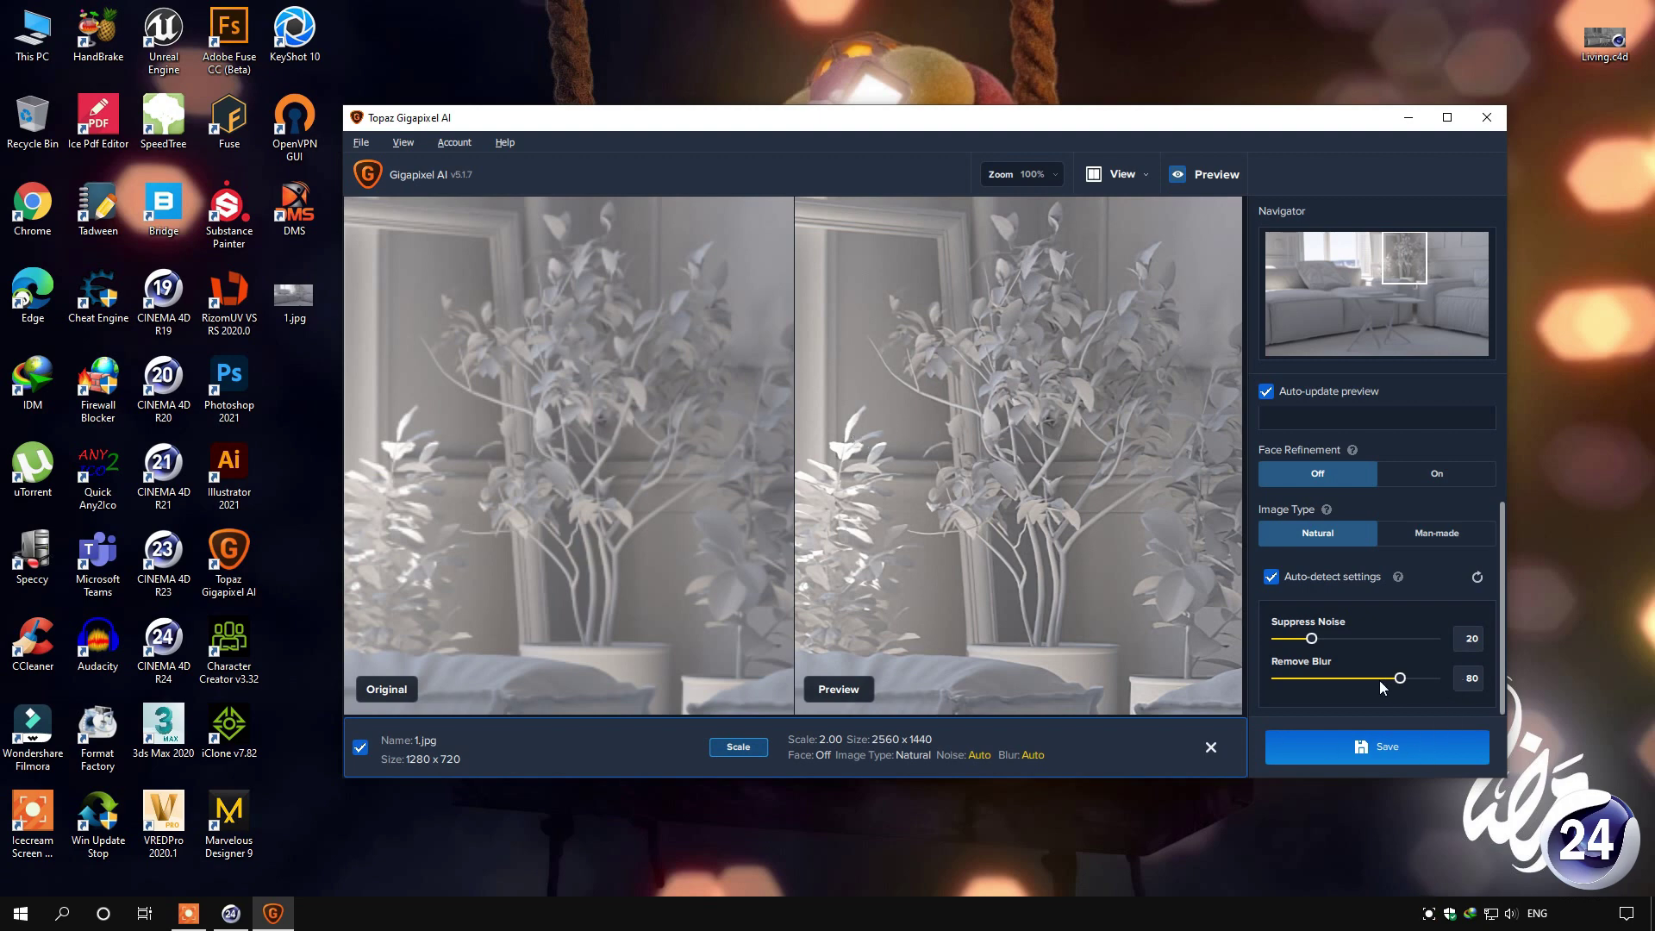
click(1272, 576)
double_click(1463, 640)
text(5)
key(Tab)
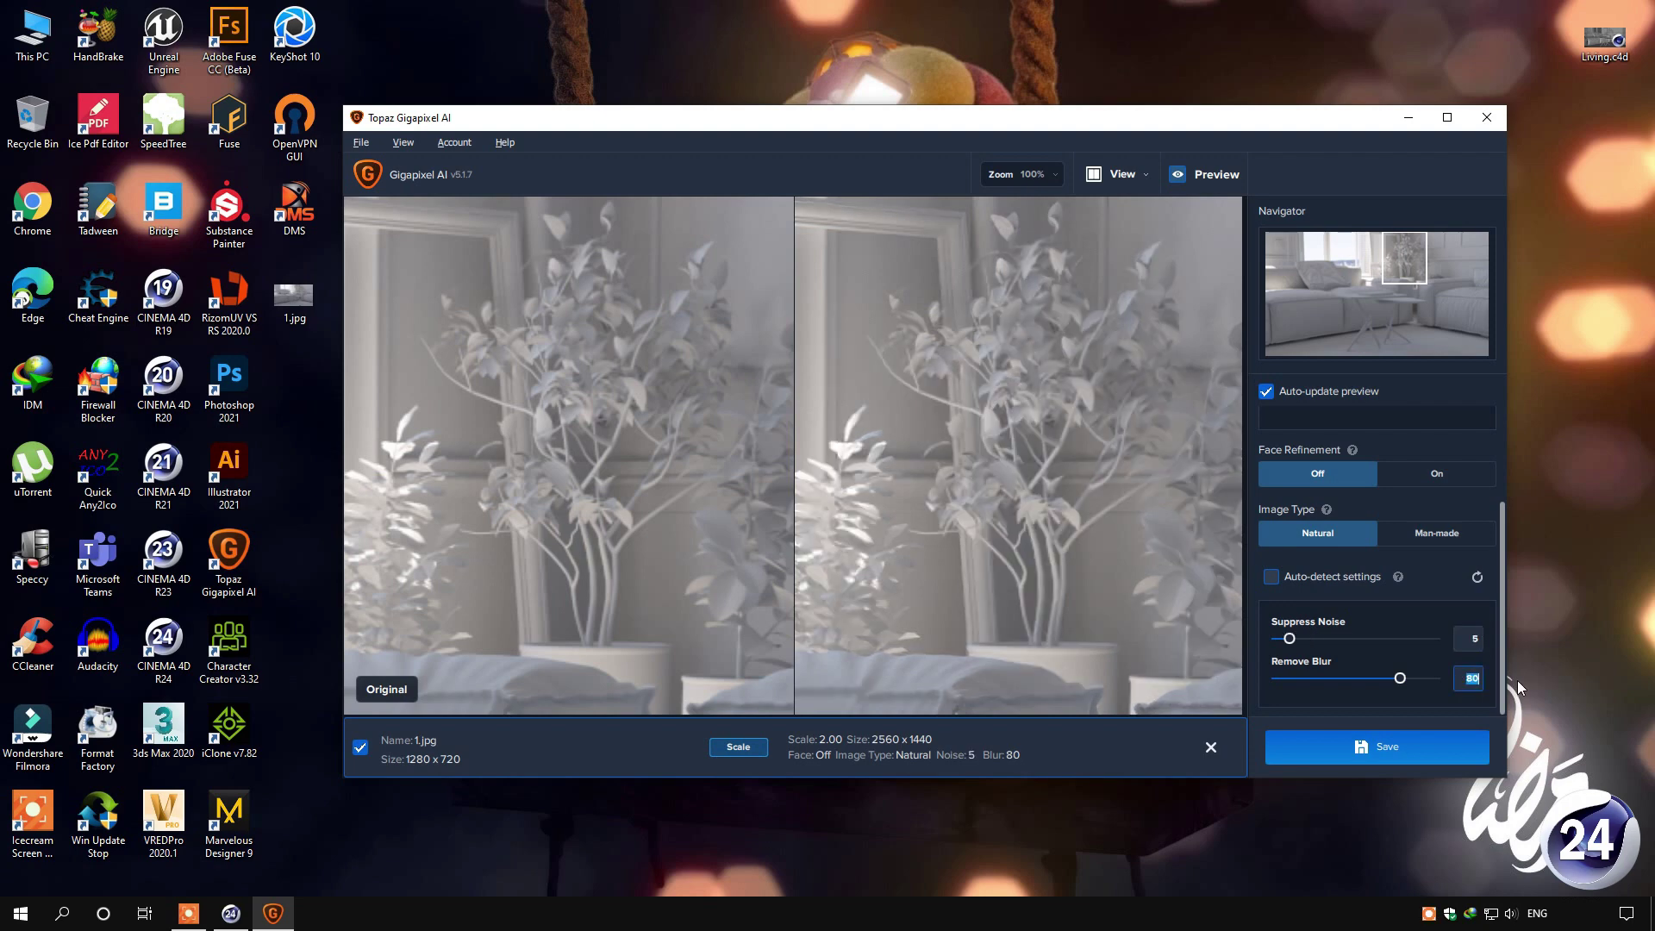
text(7)
Save the 2x upscaled image to the Desktop as 221-gigapixel-scale-2_00x, preserving the source format and color profile
click(1378, 749)
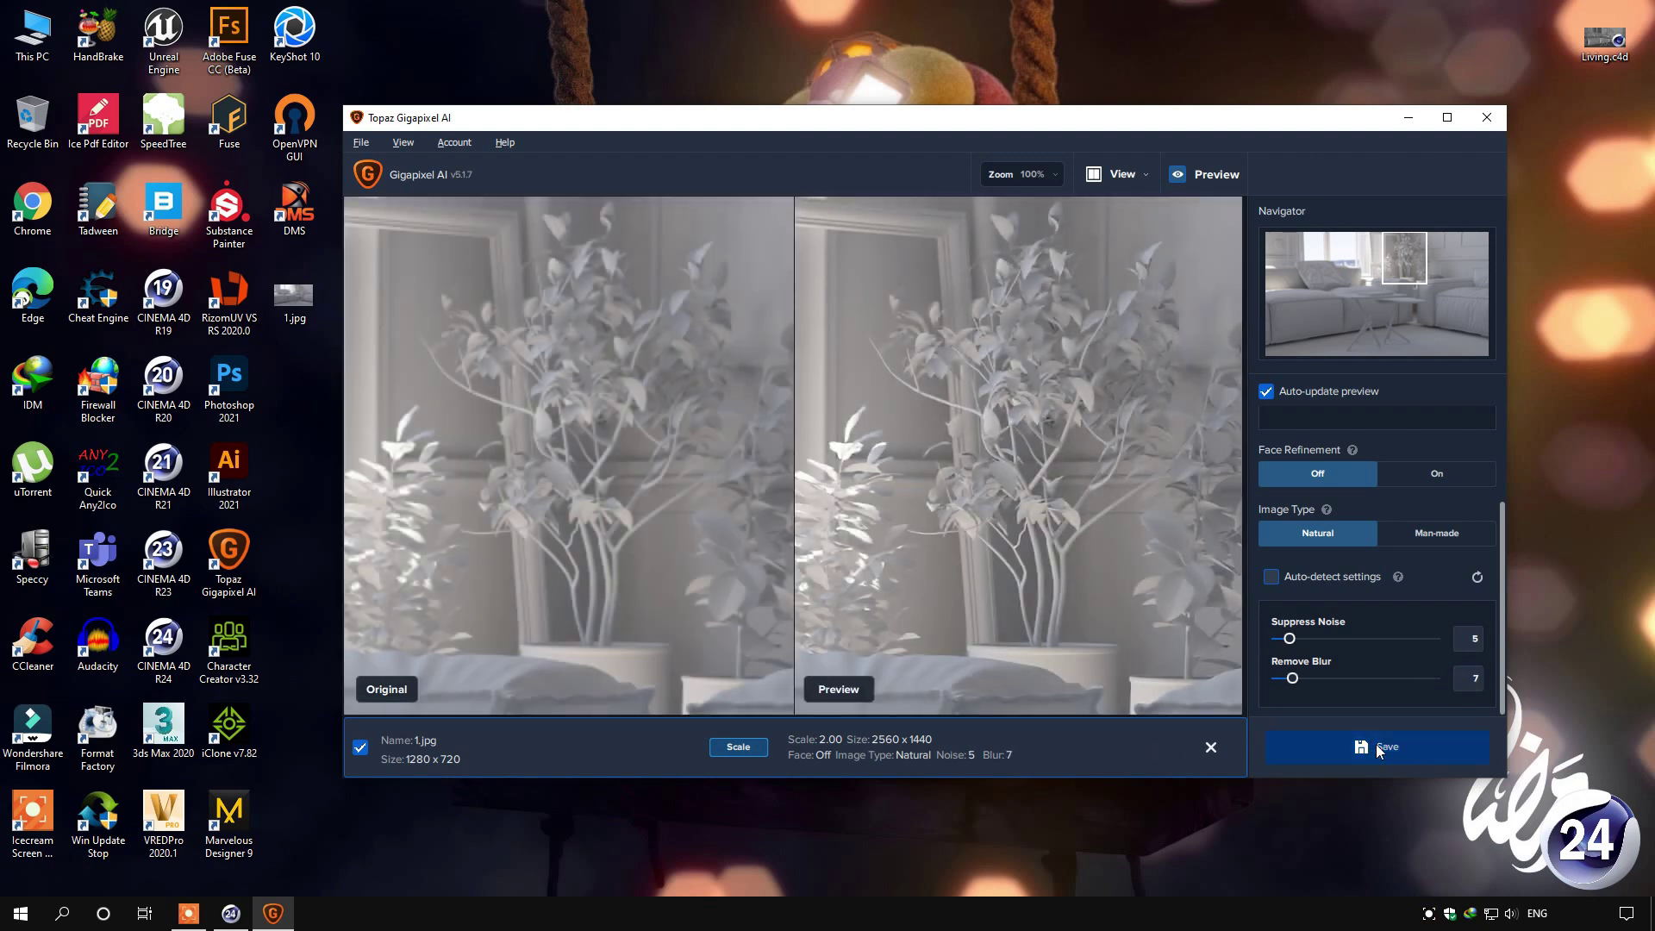
drag(1018, 408, 1011, 407)
click(1011, 408)
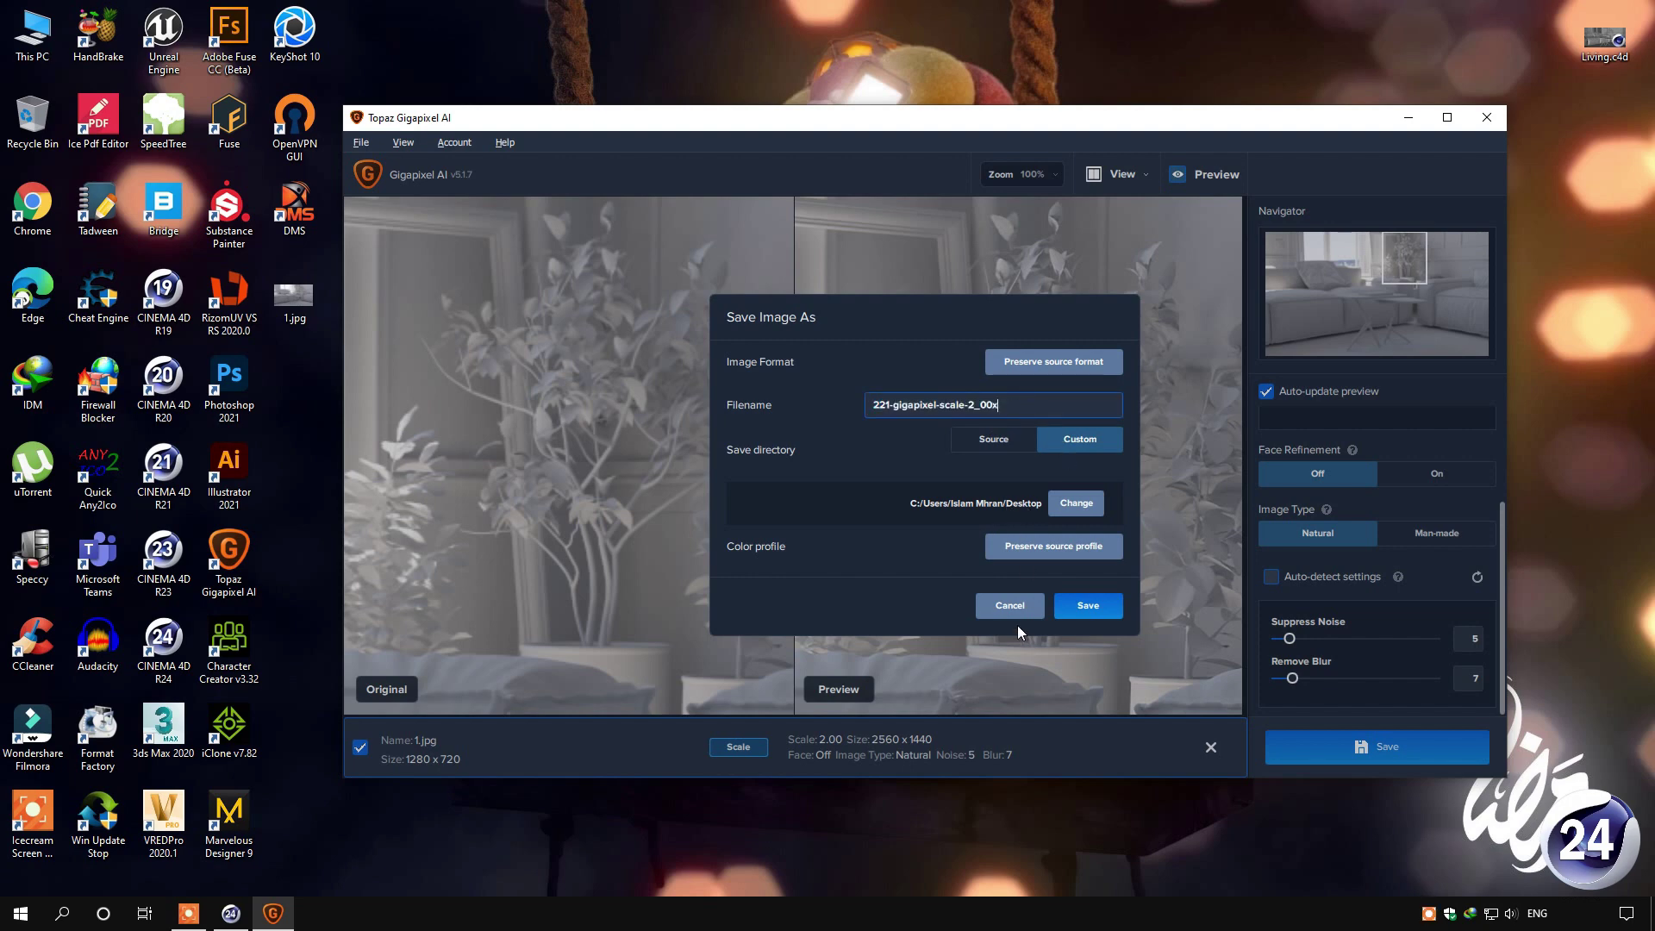
click(1089, 607)
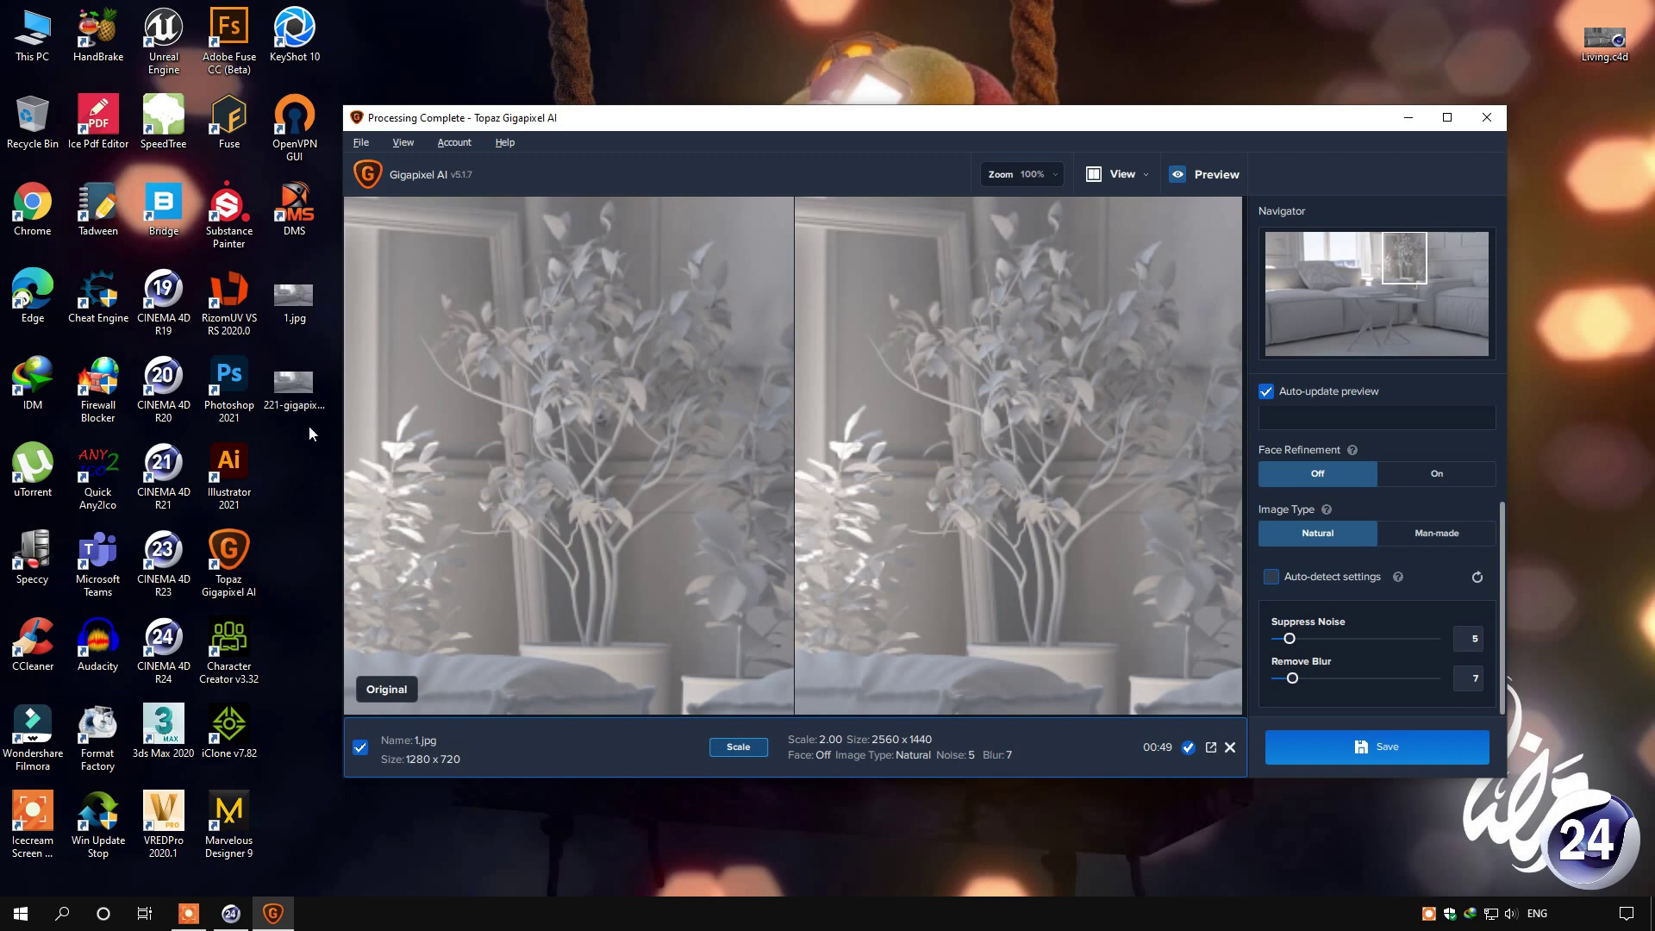
Open 221-gigapixel-scale-2_00x.jpg from the desktop in Photos and compare it with the original 1.jpg
click(285, 400)
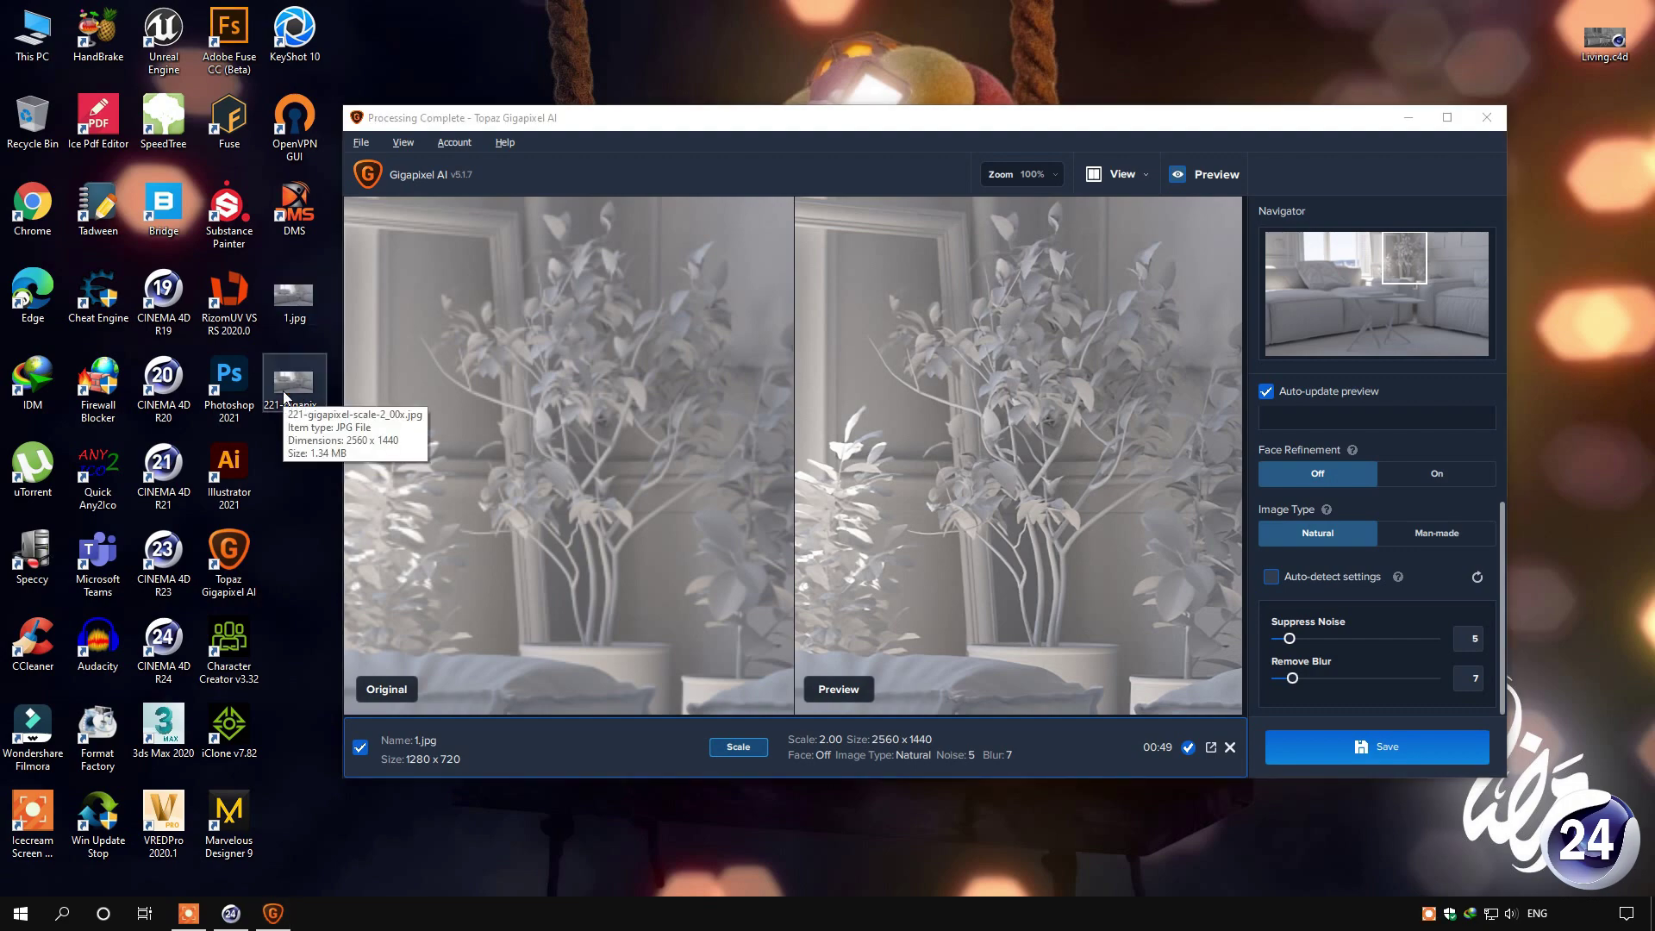
double_click(285, 397)
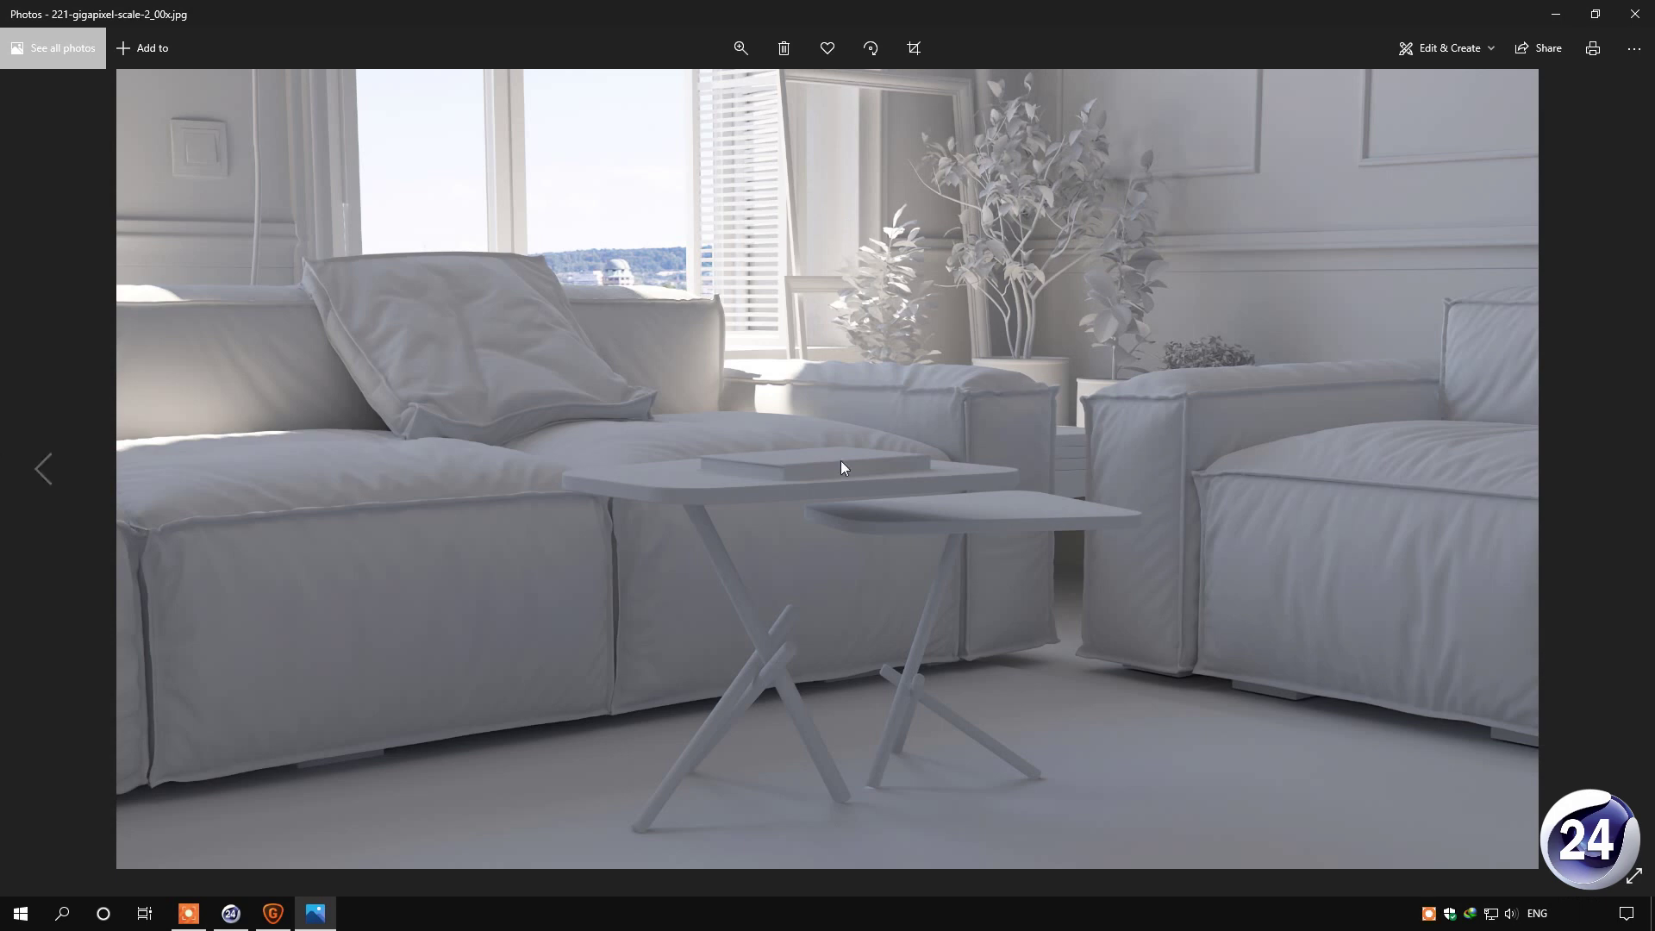
click(45, 470)
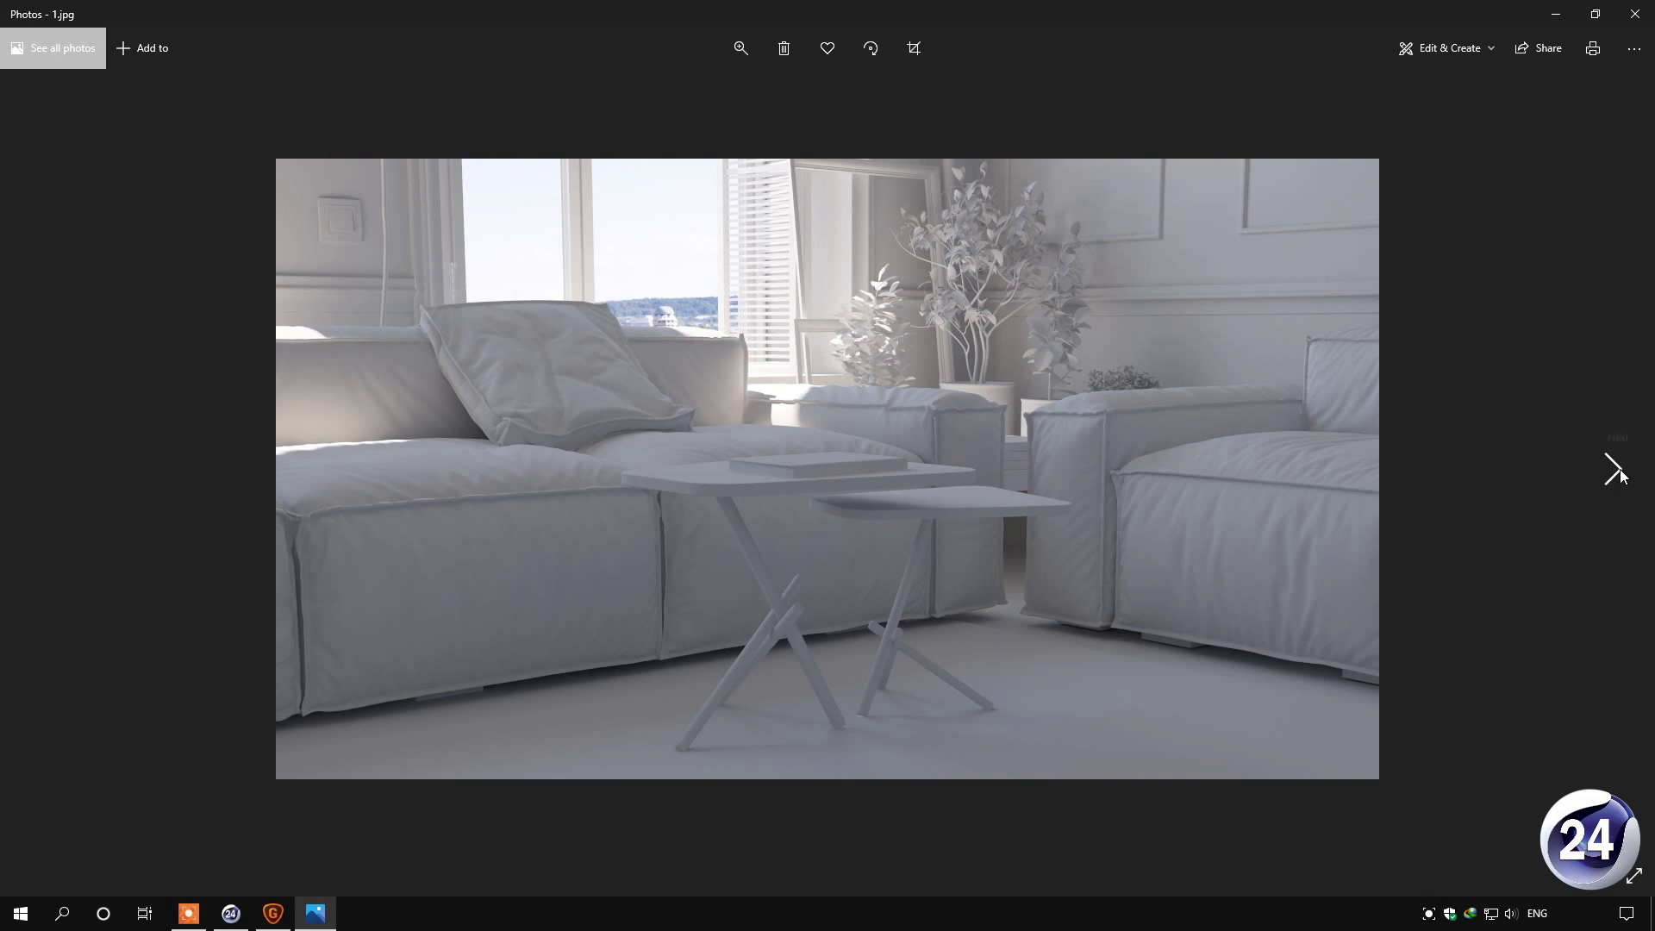
click(1619, 472)
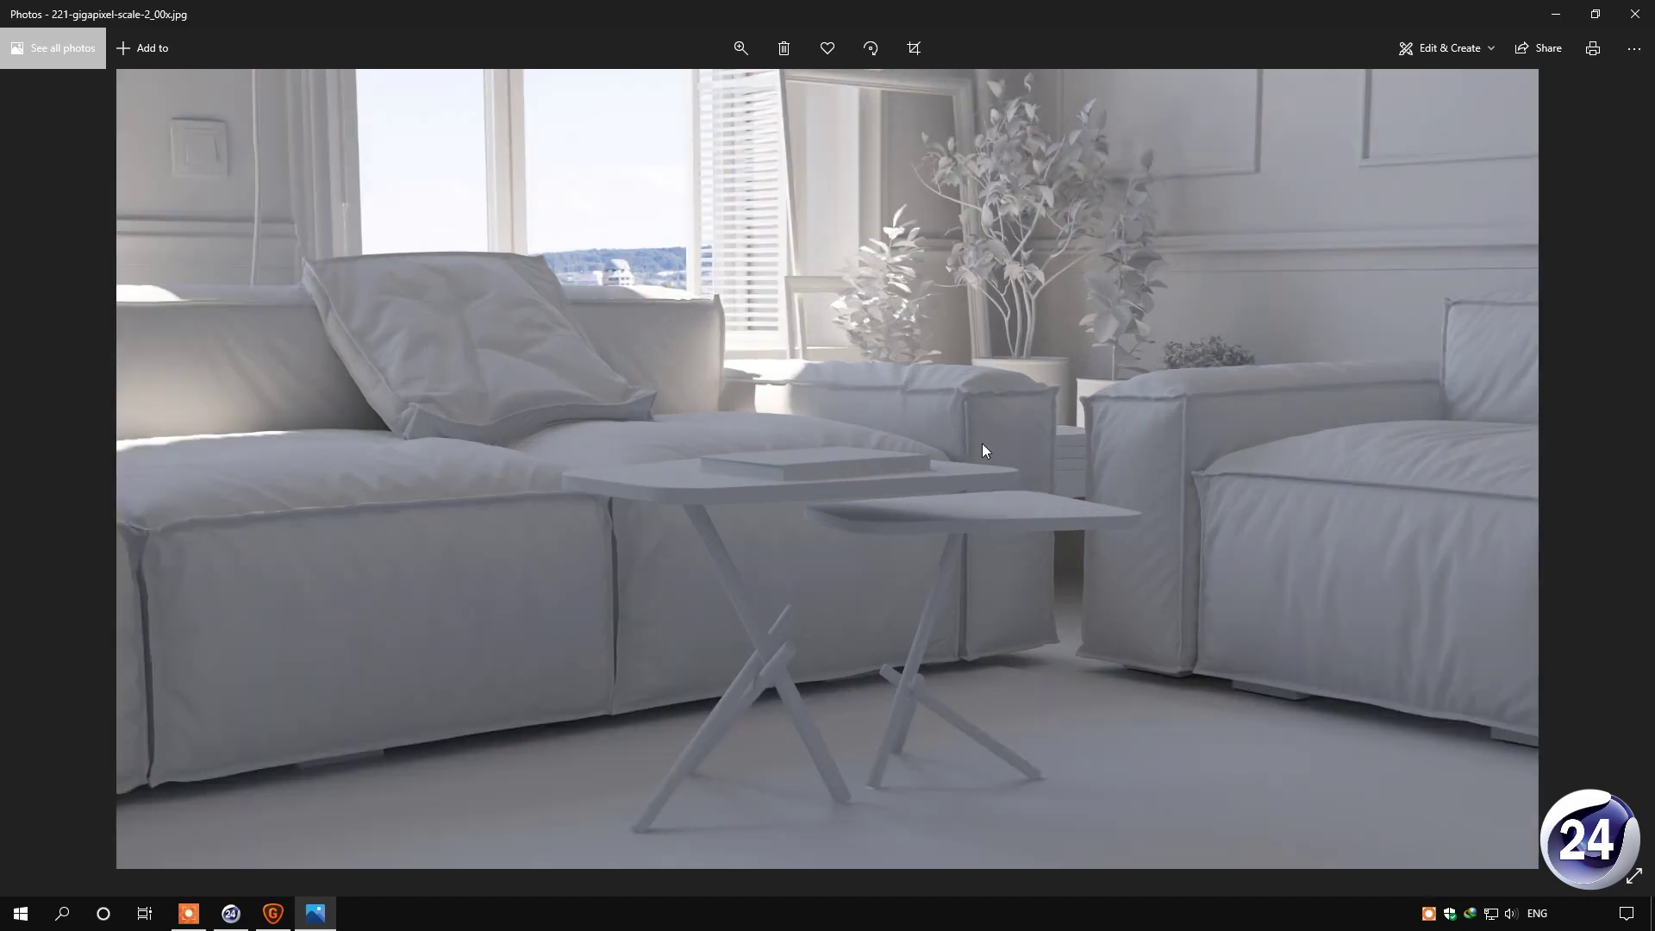